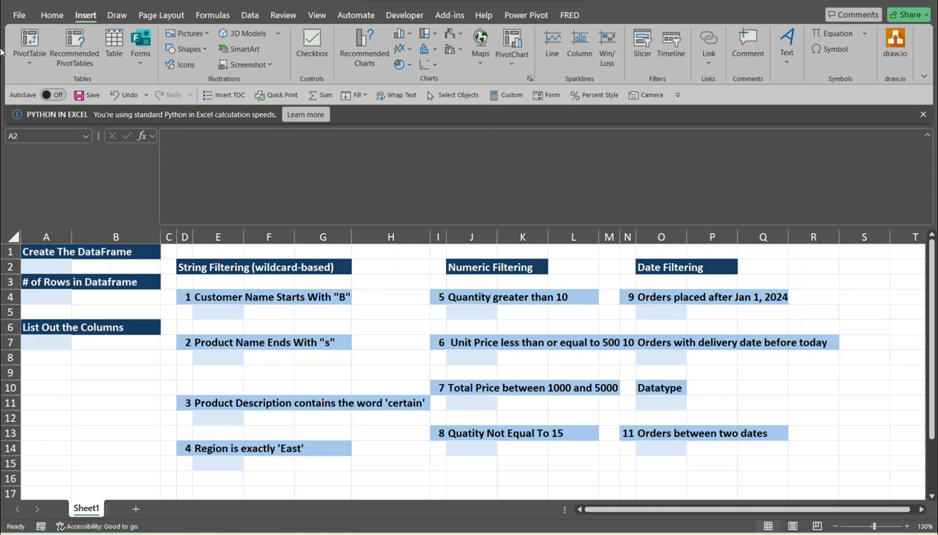
# - Start importing the text/CSV file Product Sales Data.csv from the Filtering Basics with Python in Excel folder
pyautogui.click(255, 15)
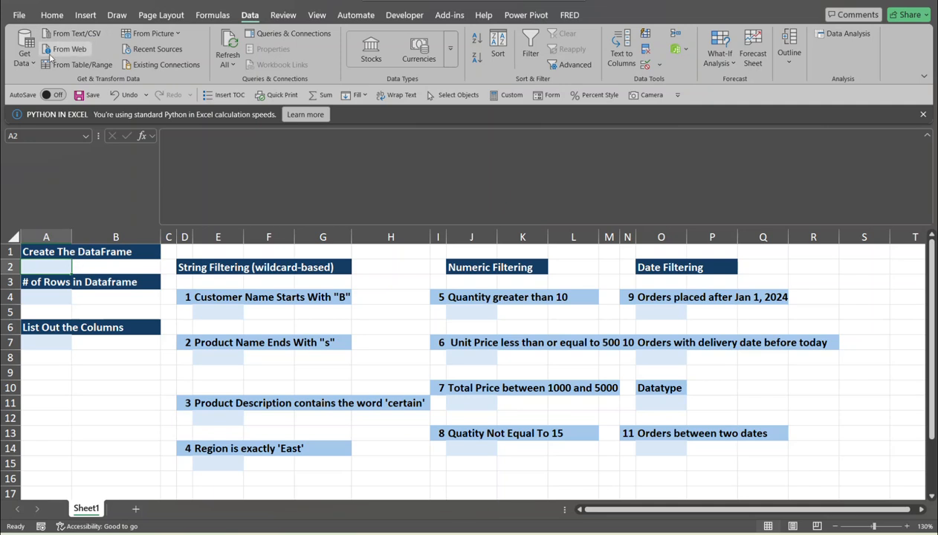
pyautogui.click(24, 54)
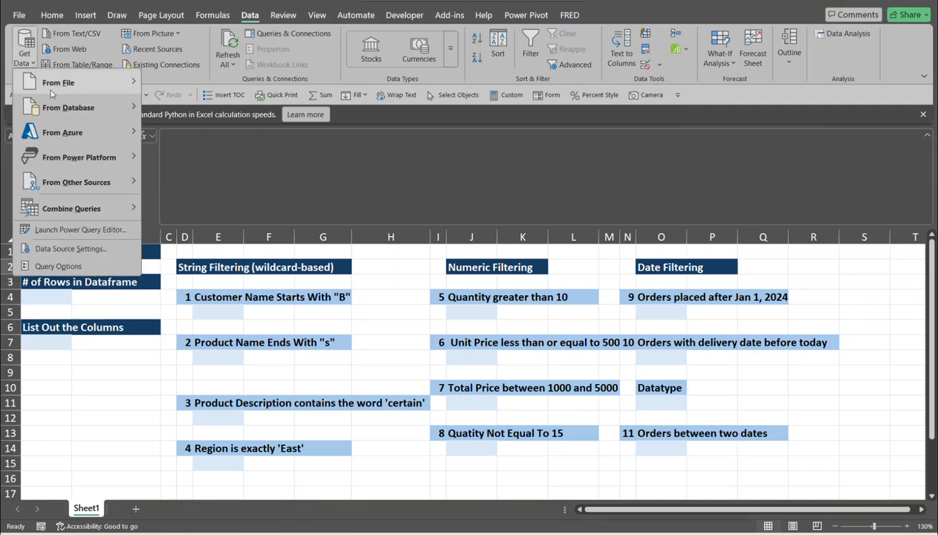
pyautogui.moveTo(53, 92)
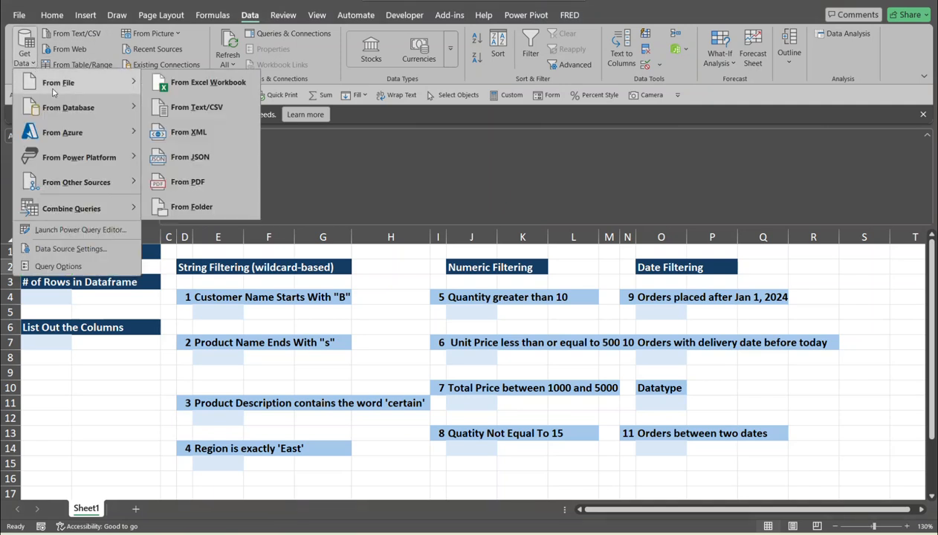
pyautogui.click(198, 109)
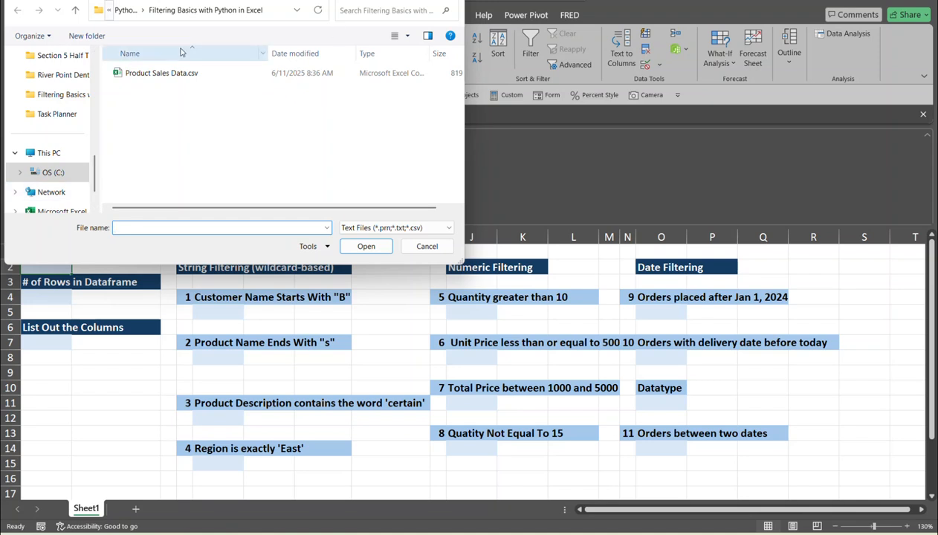
pyautogui.click(152, 74)
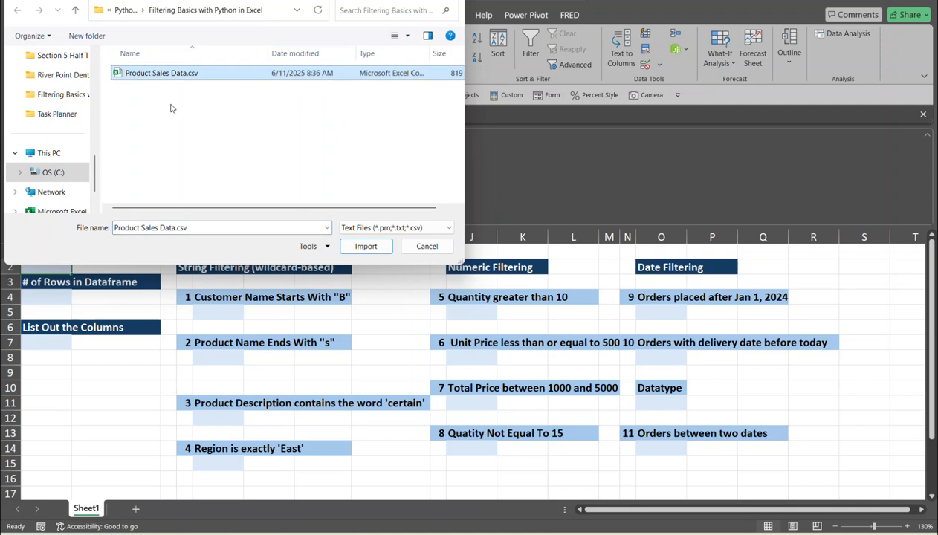
pyautogui.click(384, 247)
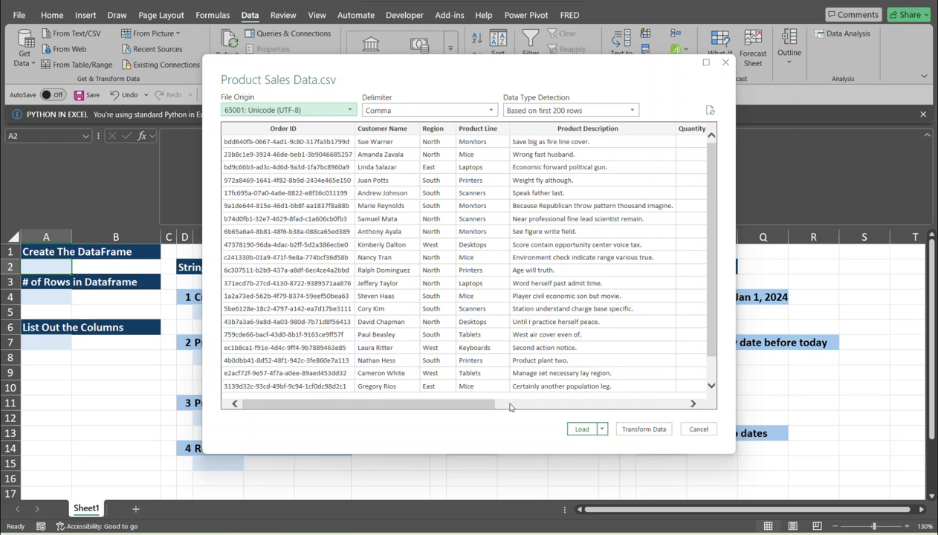
# - Load the Product Sales Data query as a connection only, without adding it to the Data Model
pyautogui.click(602, 429)
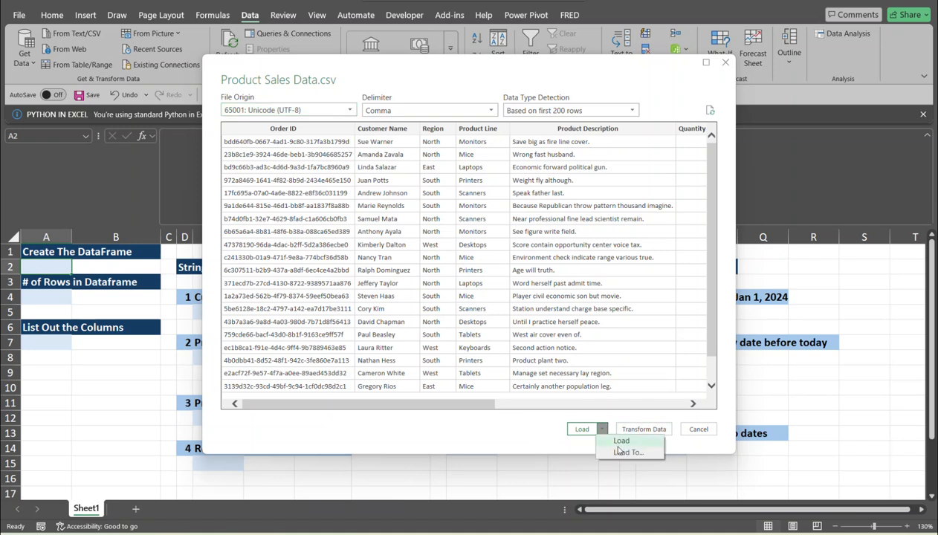
pyautogui.click(624, 453)
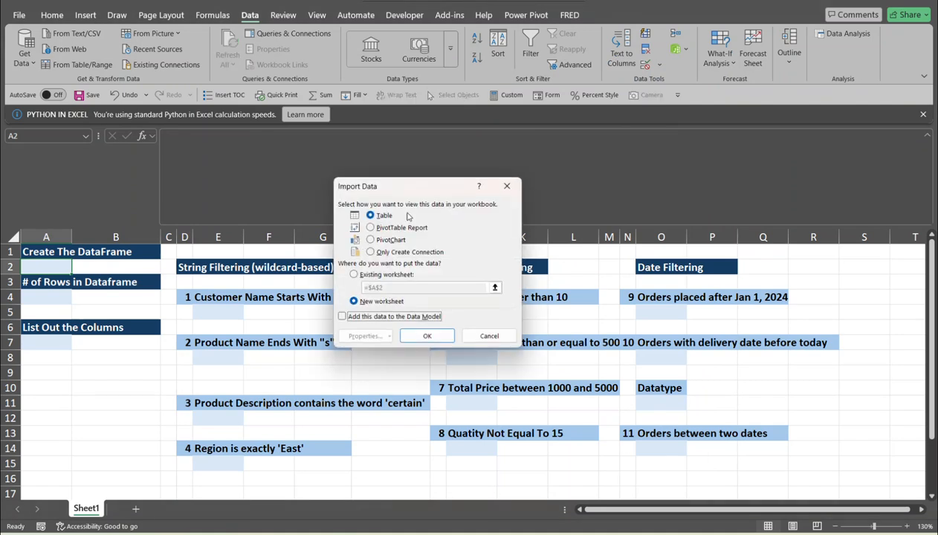
pyautogui.click(371, 253)
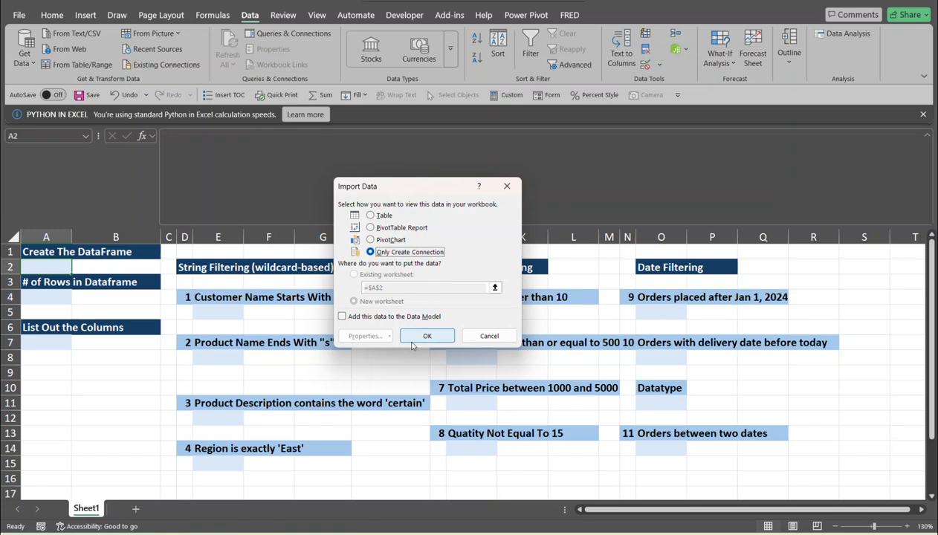
pyautogui.click(425, 336)
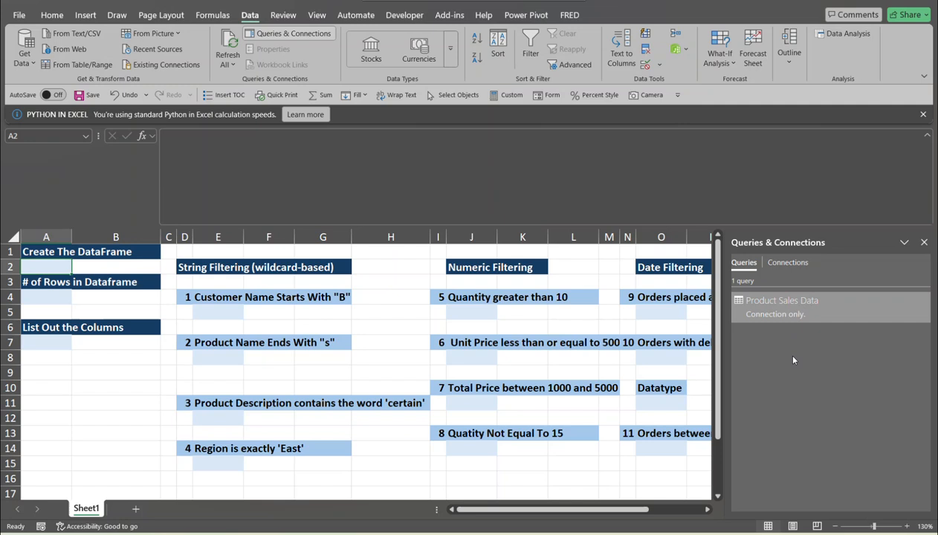
# - Check the Product Sales Data entry in the workbook's queries and connections list, and close the list
pyautogui.click(924, 243)
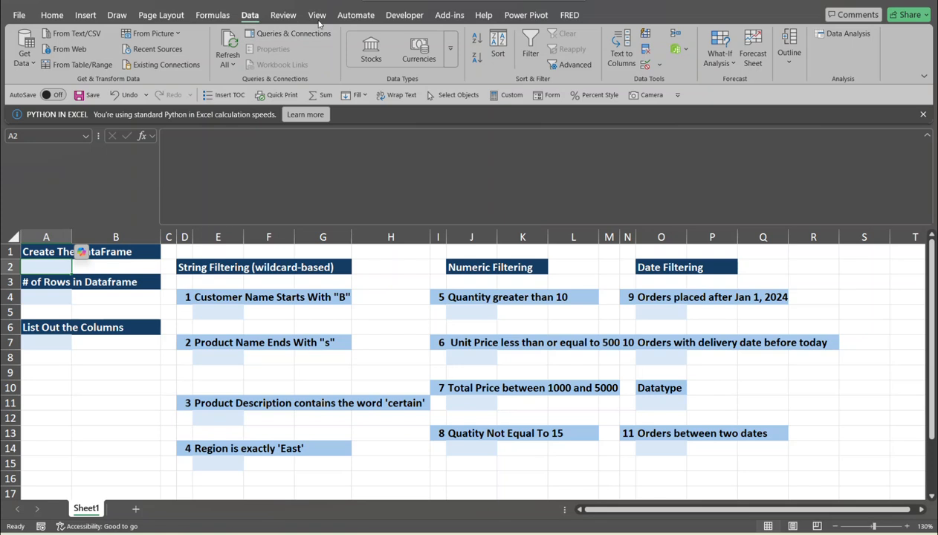
pyautogui.click(289, 37)
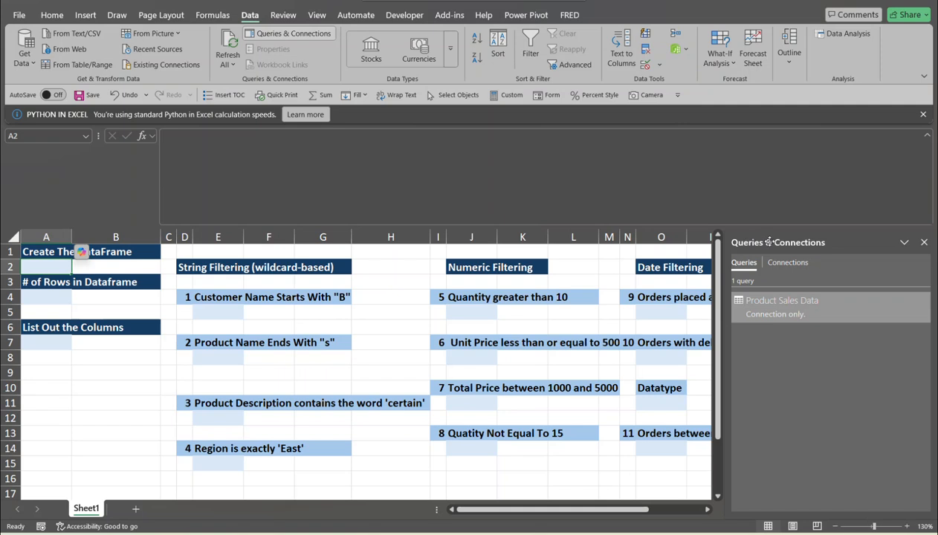
pyautogui.click(922, 243)
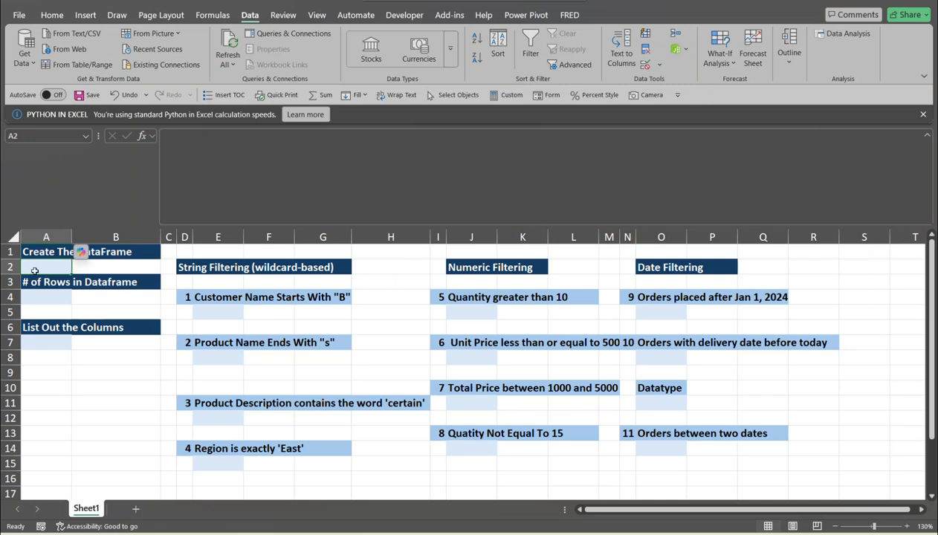
# - Write a Python formula in A2 that assigns the Product Sales Data query to df: df = xl("_xlpq.\"Product Sales Data\"")
pyautogui.write('=py')
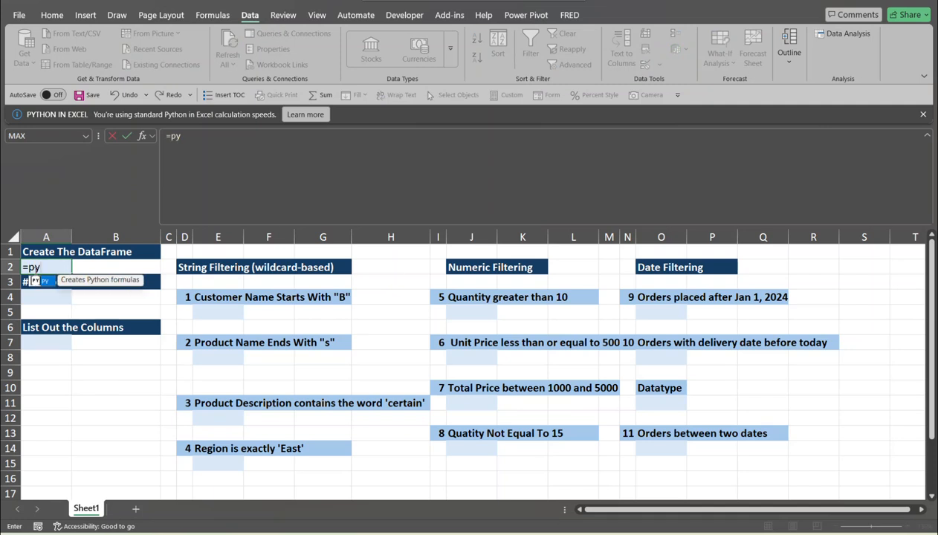
pyautogui.press('Tab')
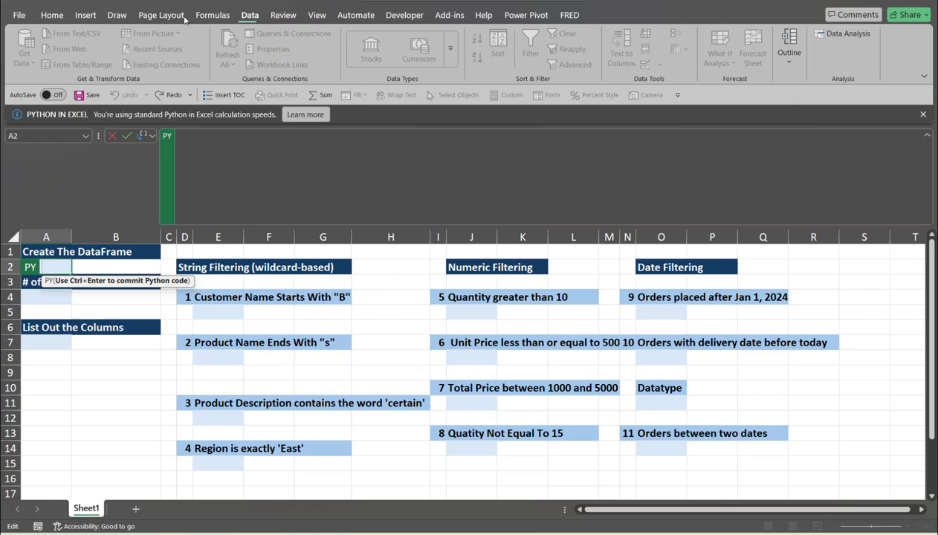
pyautogui.click(213, 15)
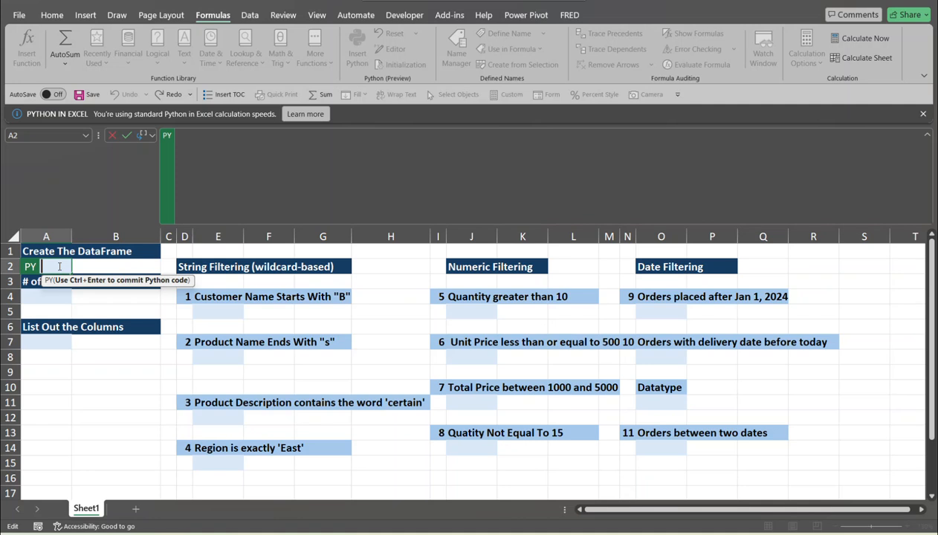
pyautogui.write('df = p')
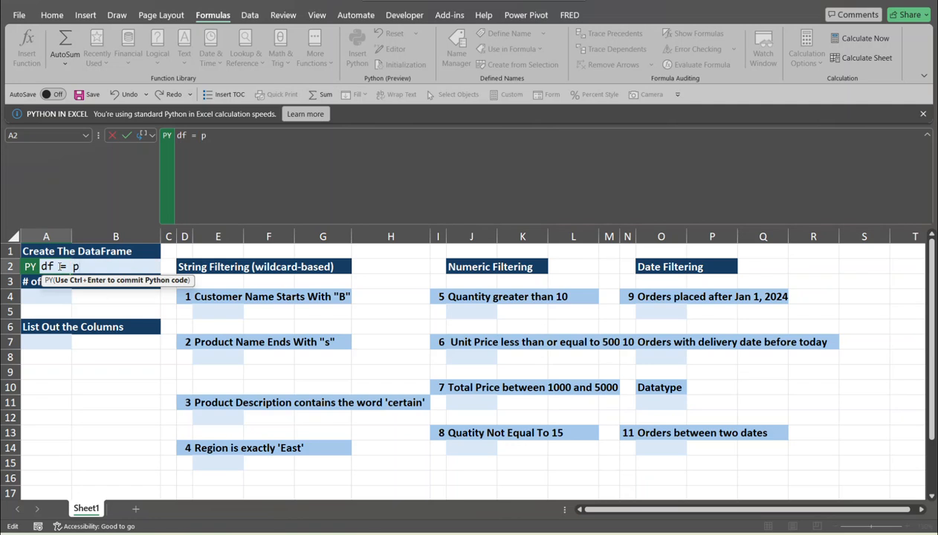
pyautogui.write('r')
pyautogui.click(216, 145)
pyautogui.press('BackSpace')
pyautogui.press('BackSpace')
pyautogui.write('xl(')
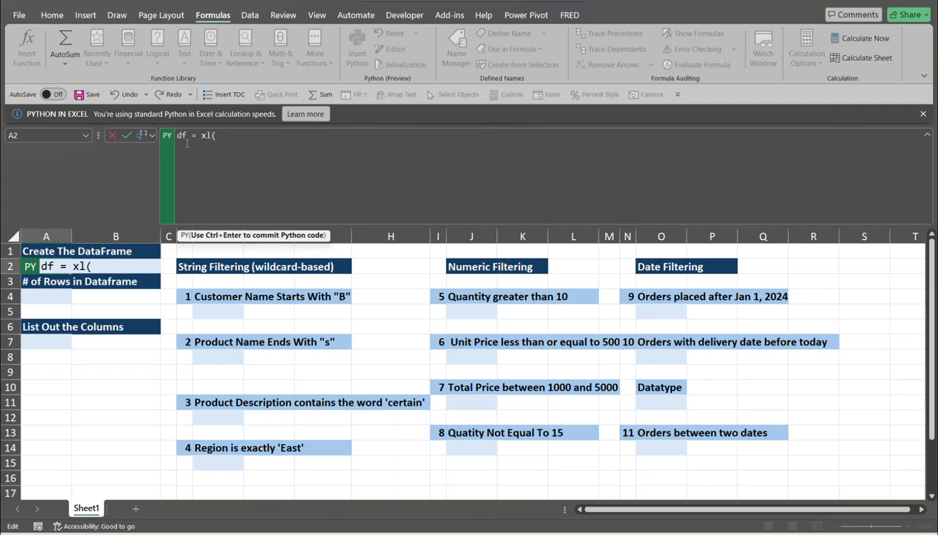
pyautogui.write('p')
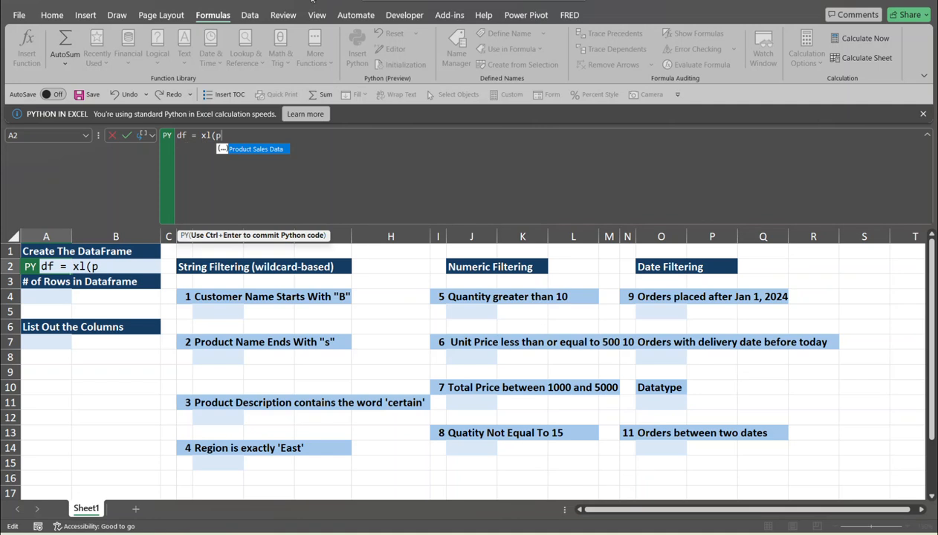
pyautogui.doubleClick(234, 150)
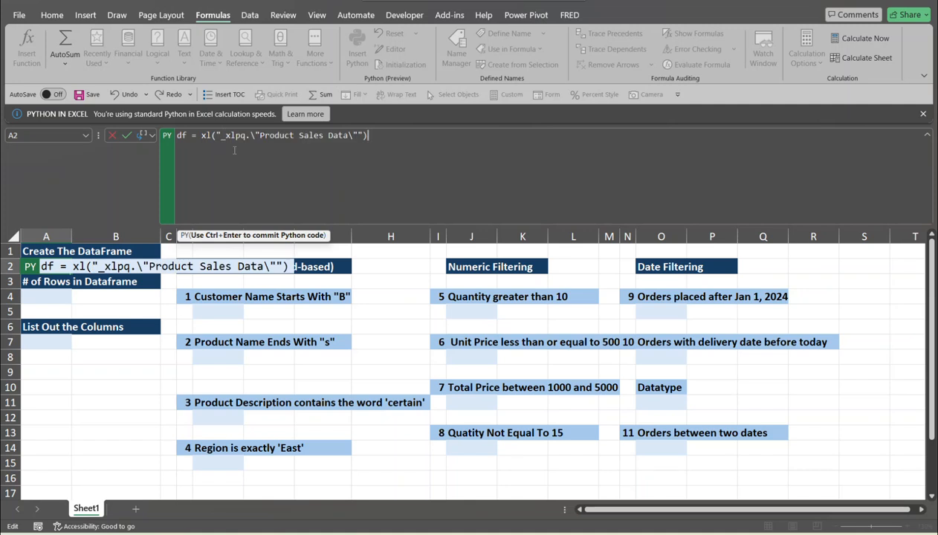
# - Add the headers=True argument to the xl call in A2 and commit the Python code
pyautogui.press('Left')
pyautogui.write(', hea')
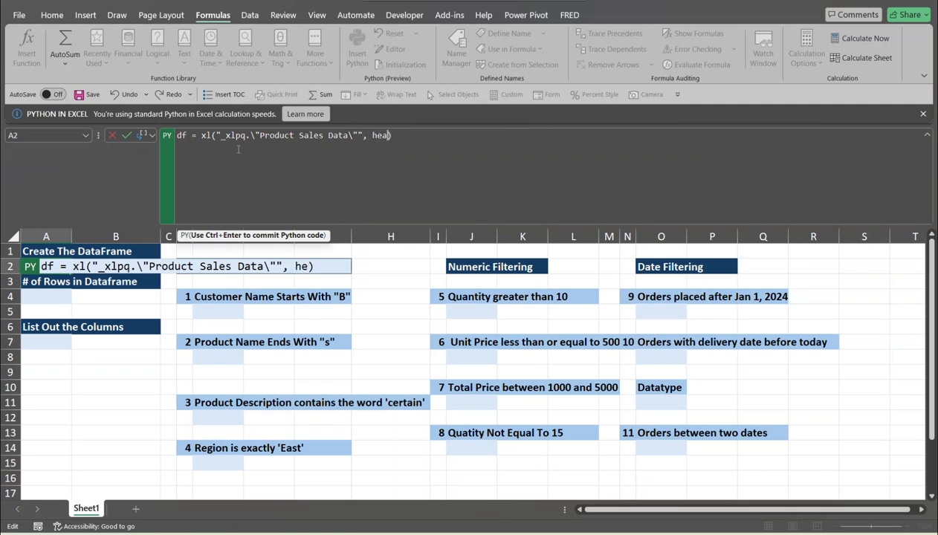
pyautogui.write('ders=True')
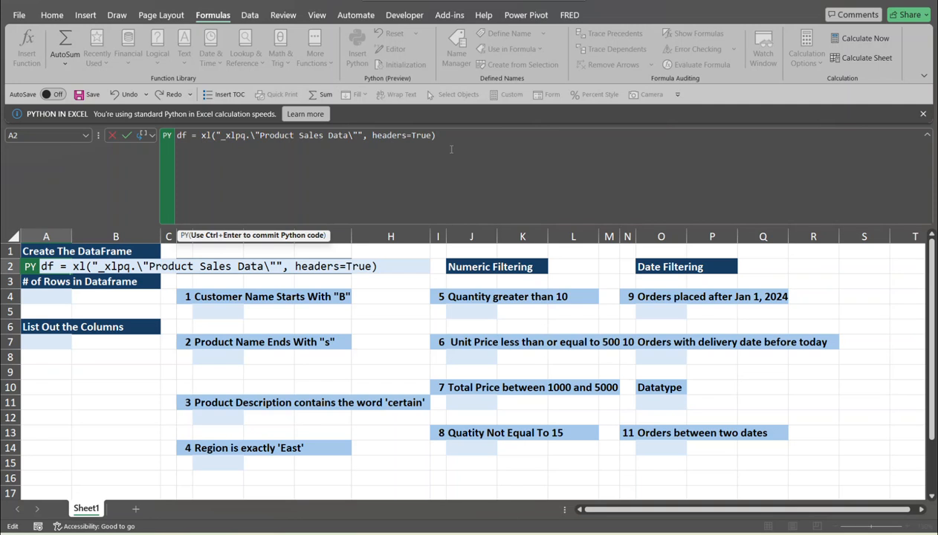
pyautogui.hotkey('ctrl', 'Return')
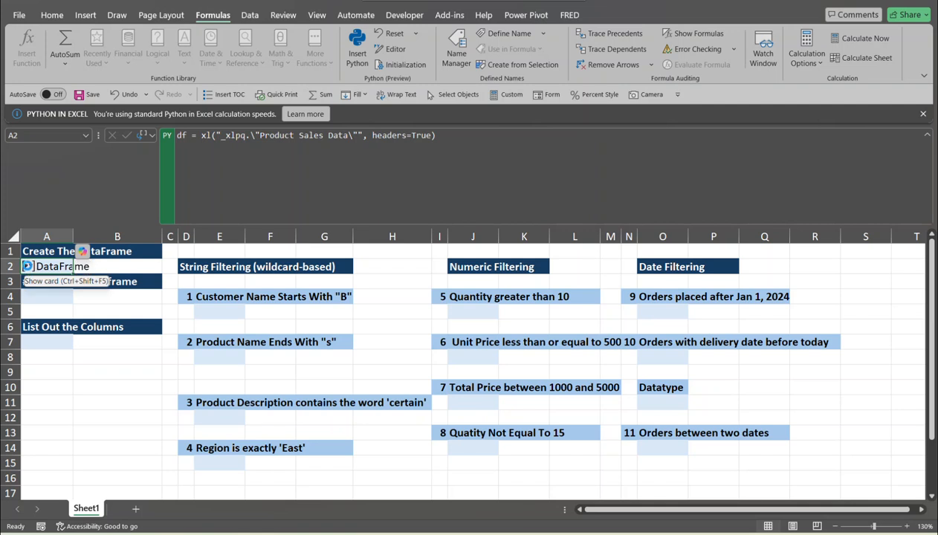
# - Examine the data preview card of the DataFrame in A2, including its first columns, and close it
pyautogui.click(28, 267)
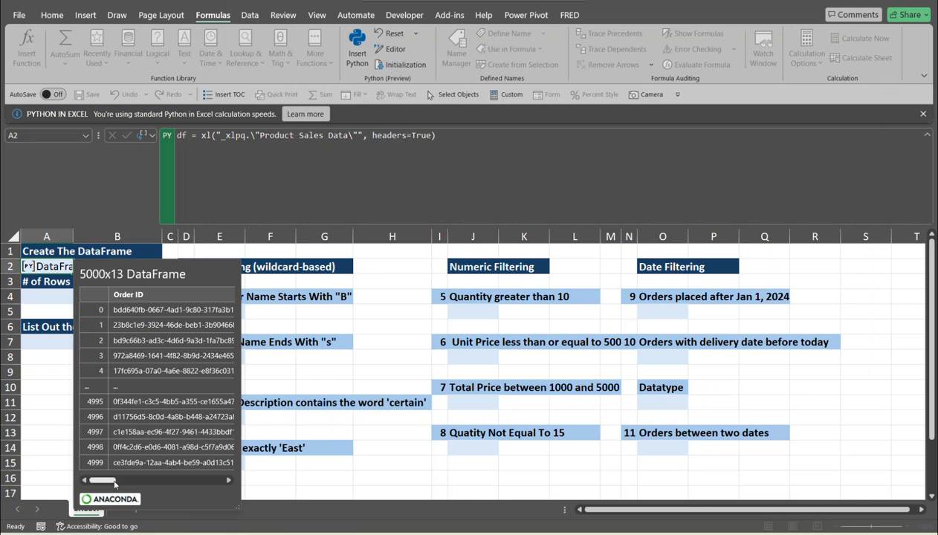
pyautogui.moveTo(116, 482)
pyautogui.mouseDown()
pyautogui.moveTo(164, 482)
pyautogui.moveTo(114, 482)
pyautogui.mouseUp()
pyautogui.moveTo(108, 481)
pyautogui.mouseDown()
pyautogui.moveTo(216, 480)
pyautogui.moveTo(107, 486)
pyautogui.mouseUp()
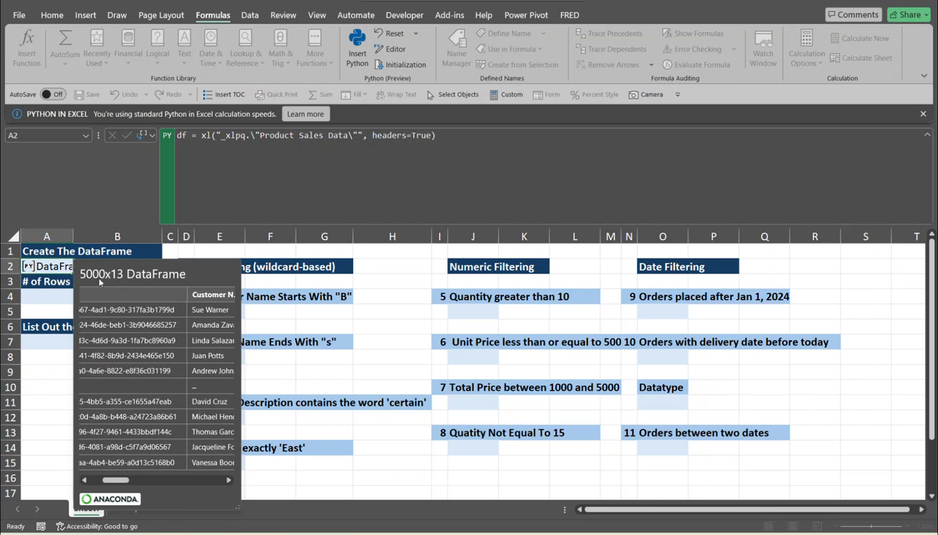
pyautogui.click(58, 265)
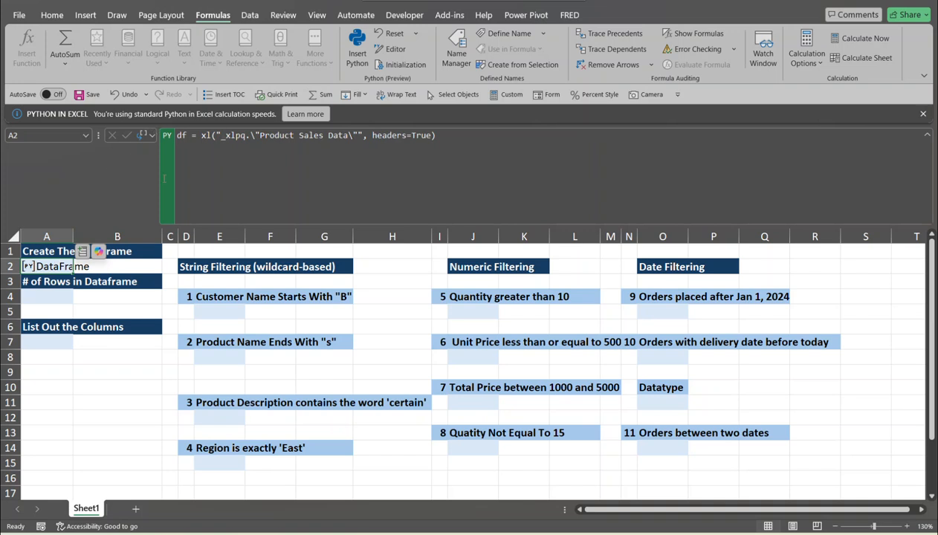
# - View the Python output options for A2 and bring up its DataFrame preview again, leaving the output type as it is
pyautogui.click(152, 136)
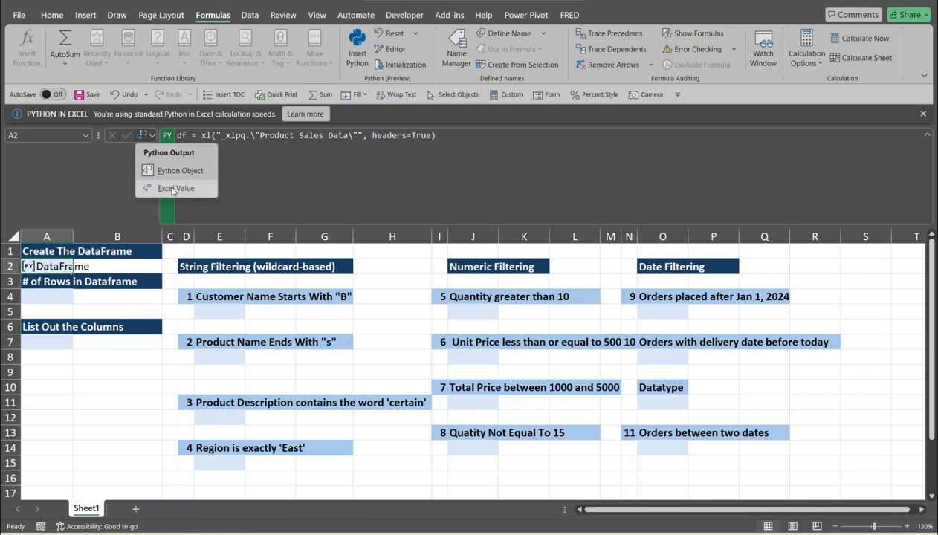
pyautogui.click(94, 264)
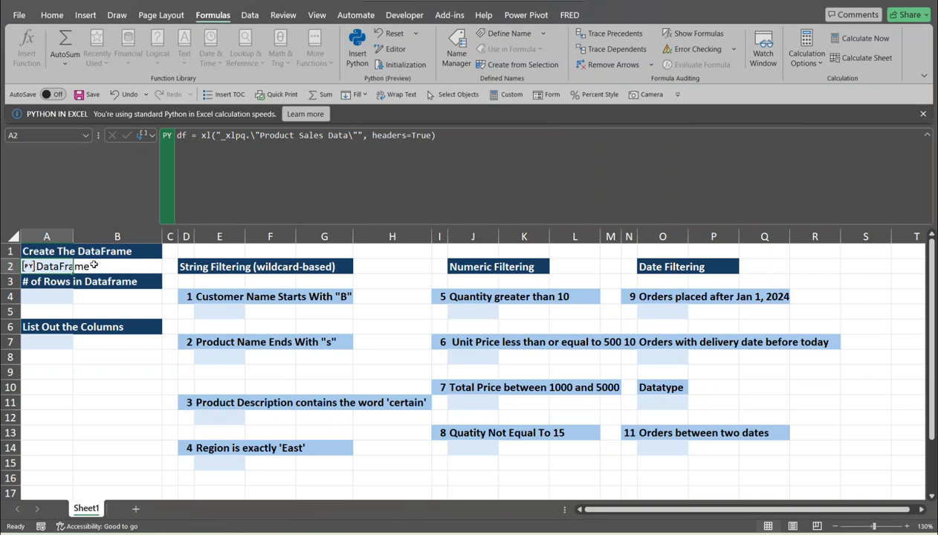
pyautogui.click(66, 298)
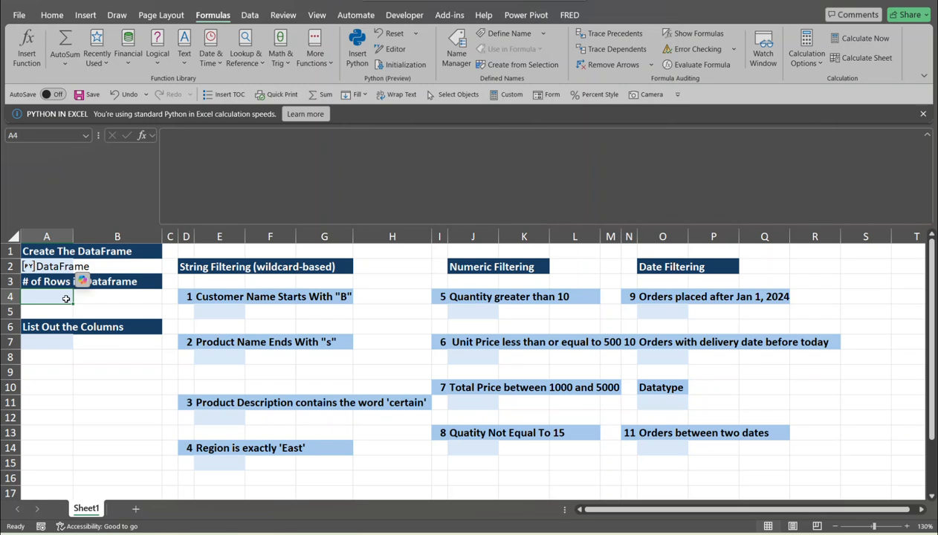
pyautogui.click(27, 269)
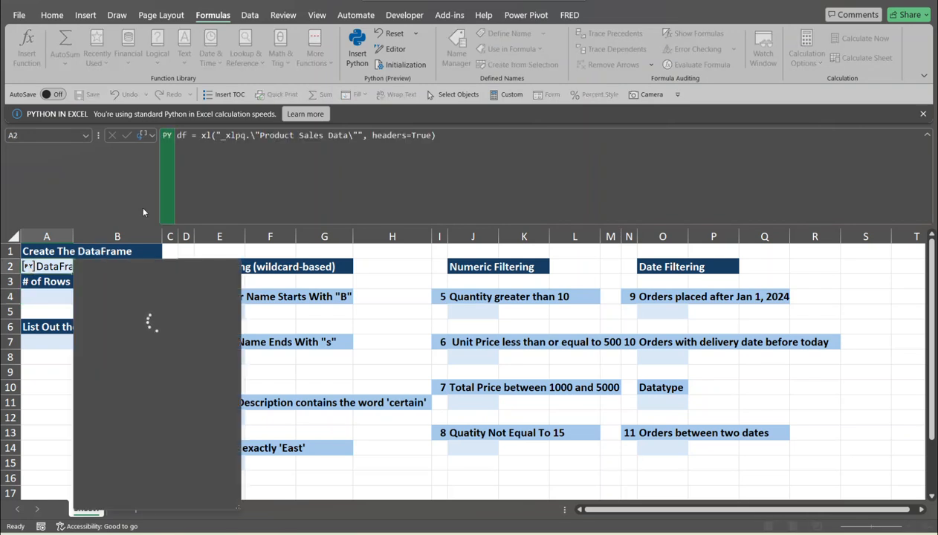
pyautogui.press('Escape')
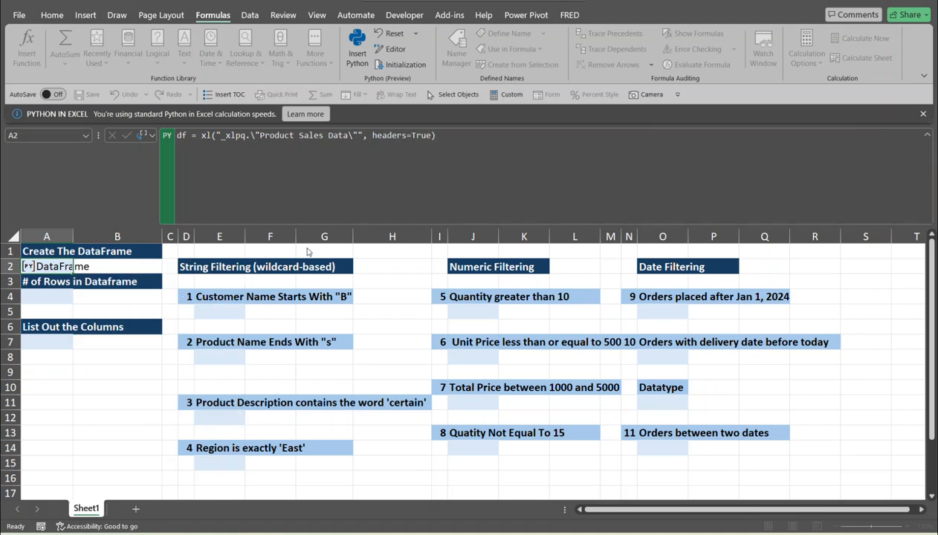
# - Enter the Python code df.shape in A4 under # of Rows in Dataframe and commit it
pyautogui.click(39, 299)
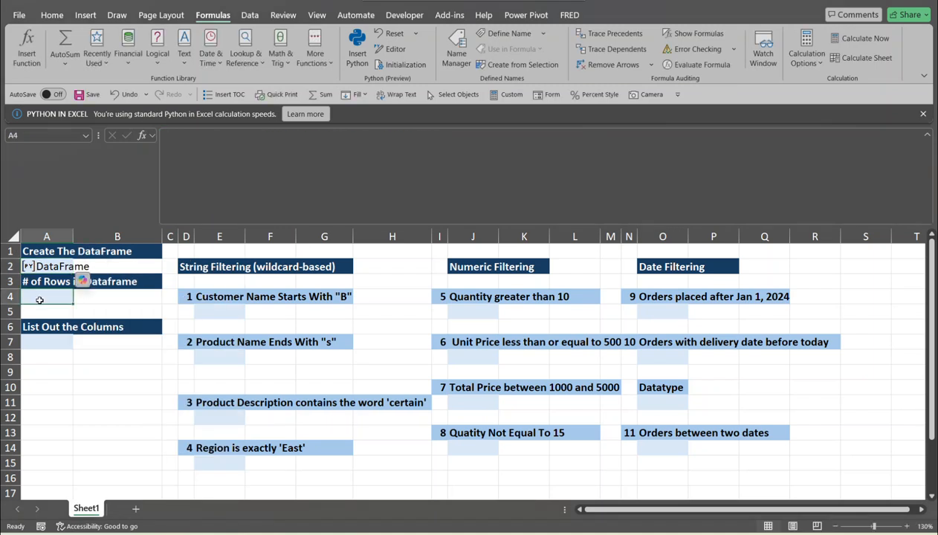
pyautogui.write('=py')
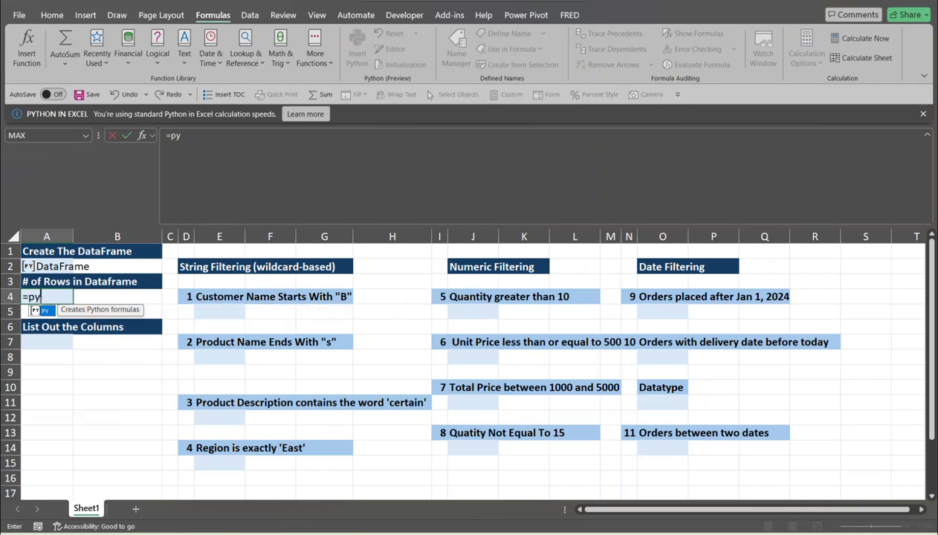
pyautogui.press('Tab')
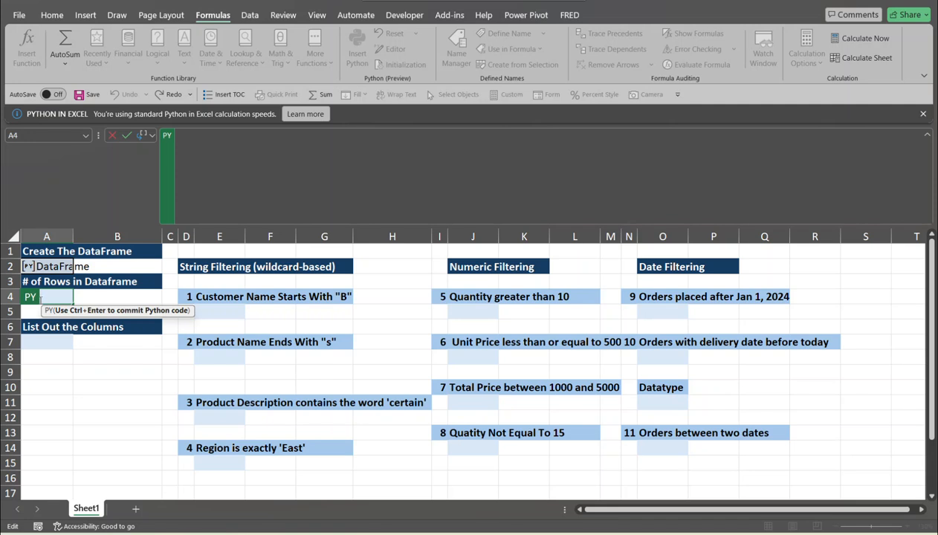
pyautogui.write('df.shape')
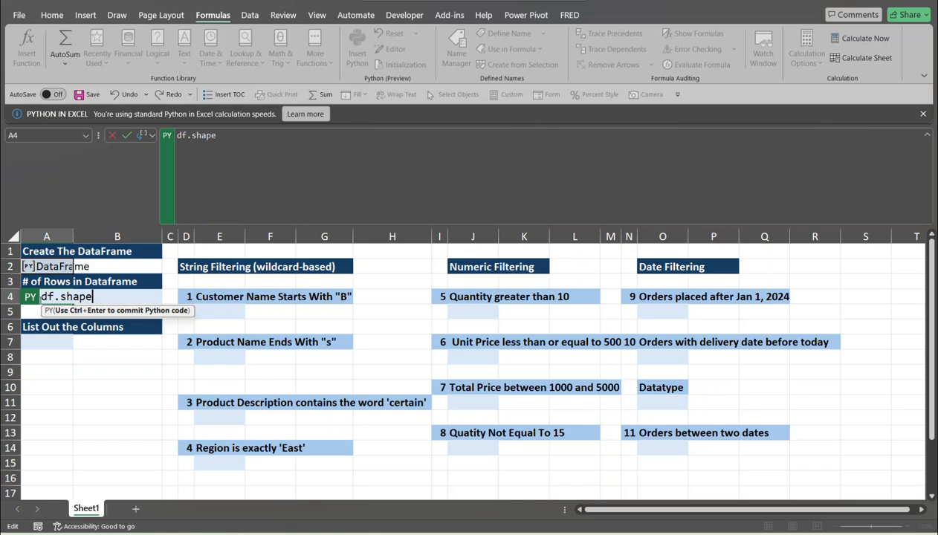
pyautogui.hotkey('ctrl', 'Return')
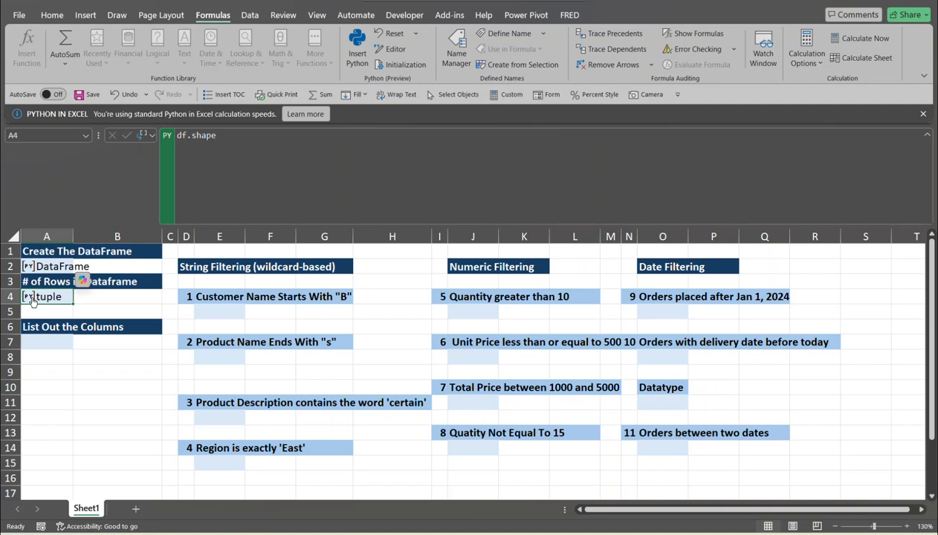
# - Extend the Python code in A4 to df.shape[0] so that it returns only the row count, and commit it
pyautogui.click(31, 299)
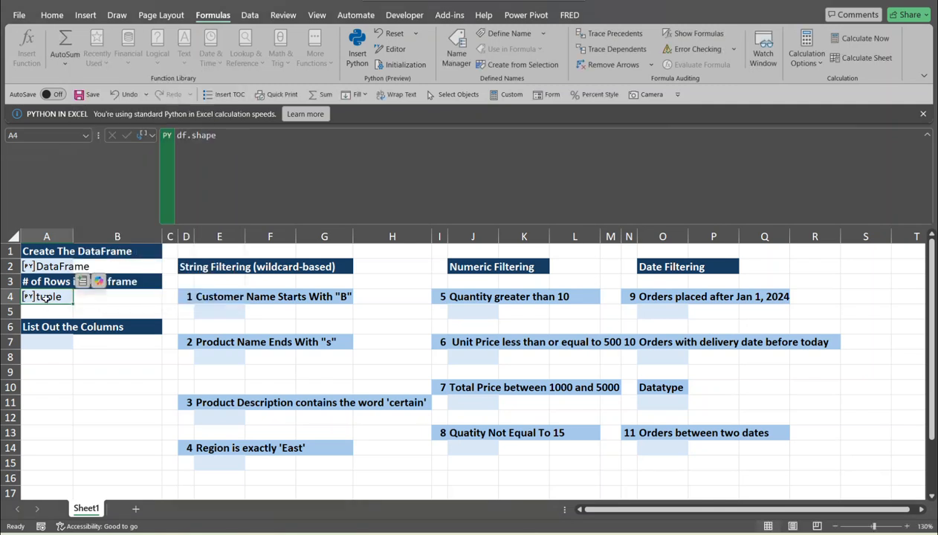
pyautogui.click(233, 141)
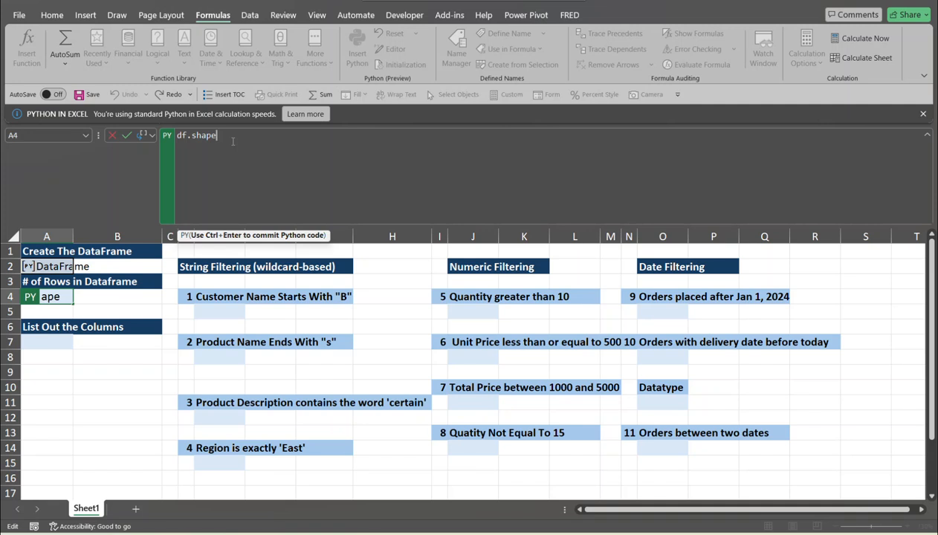
pyautogui.write('[0]')
pyautogui.hotkey('ctrl', 'Return')
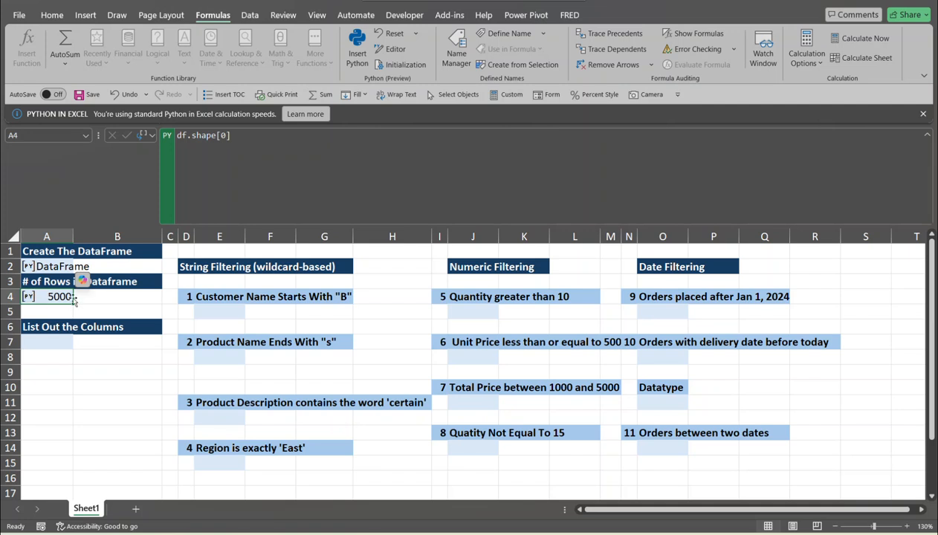
# - Enter the Python code df.columns in A7 under List Out the Columns and commit it
pyautogui.click(55, 342)
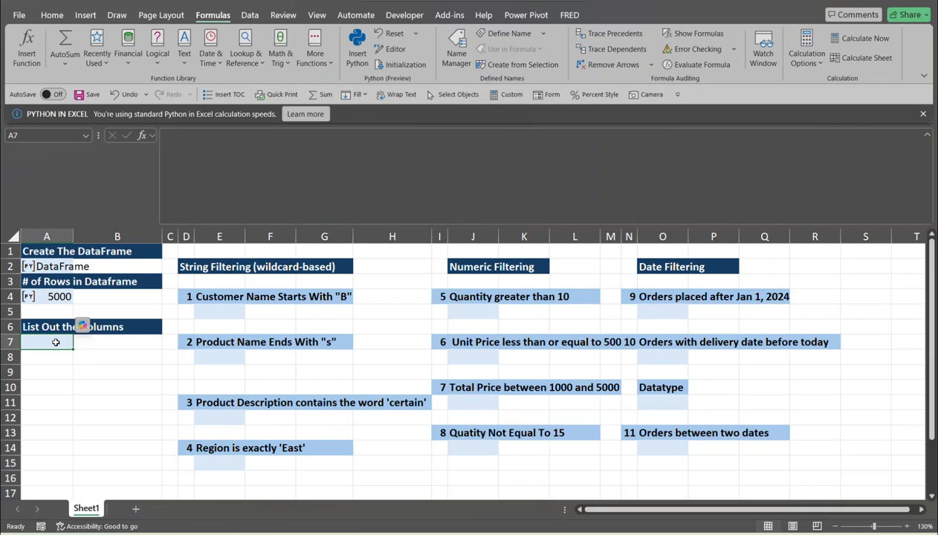
pyautogui.write('=py')
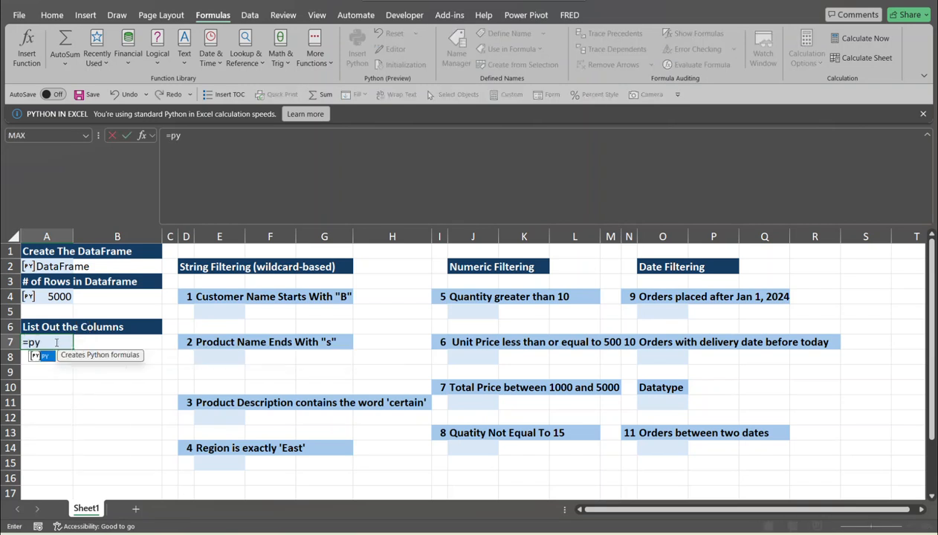
pyautogui.press('Tab')
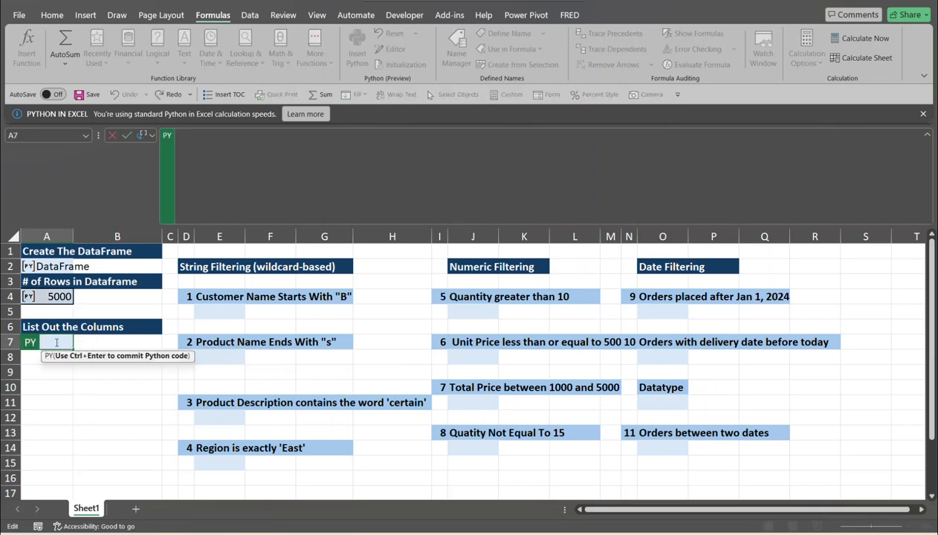
pyautogui.write('df.co')
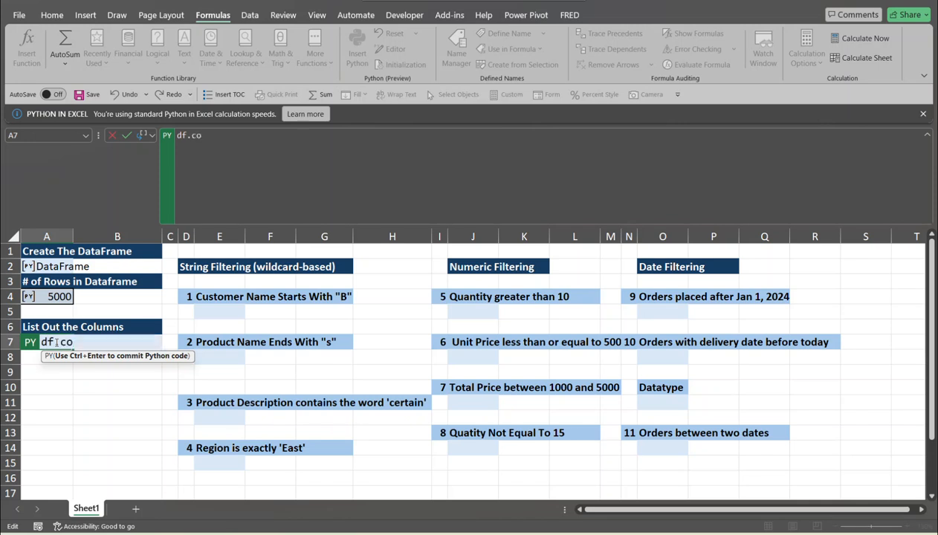
pyautogui.write('lumns')
pyautogui.press('BackSpace')
pyautogui.press('BackSpace')
pyautogui.write('ns')
pyautogui.hotkey('ctrl', 'Return')
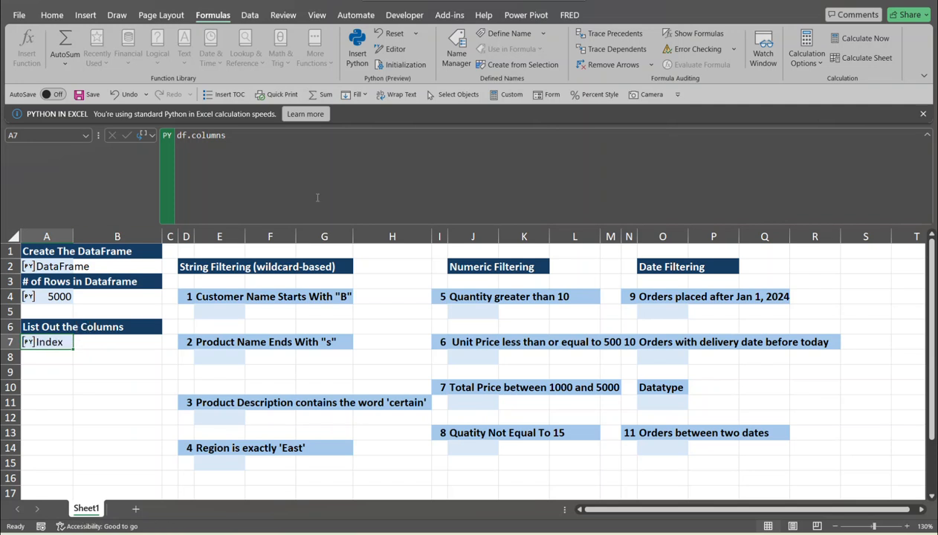
# - Examine the data card of the Index object in A7 and close it
pyautogui.click(30, 344)
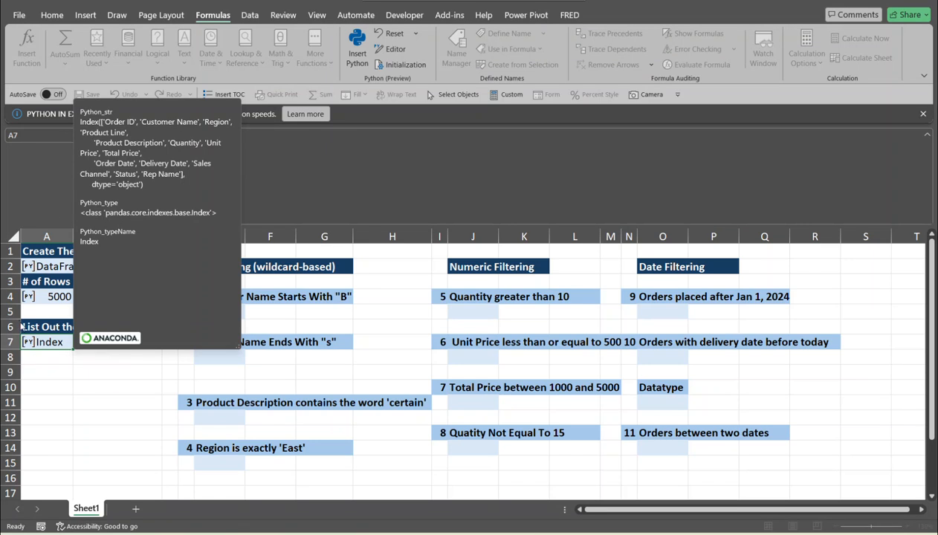
pyautogui.click(36, 339)
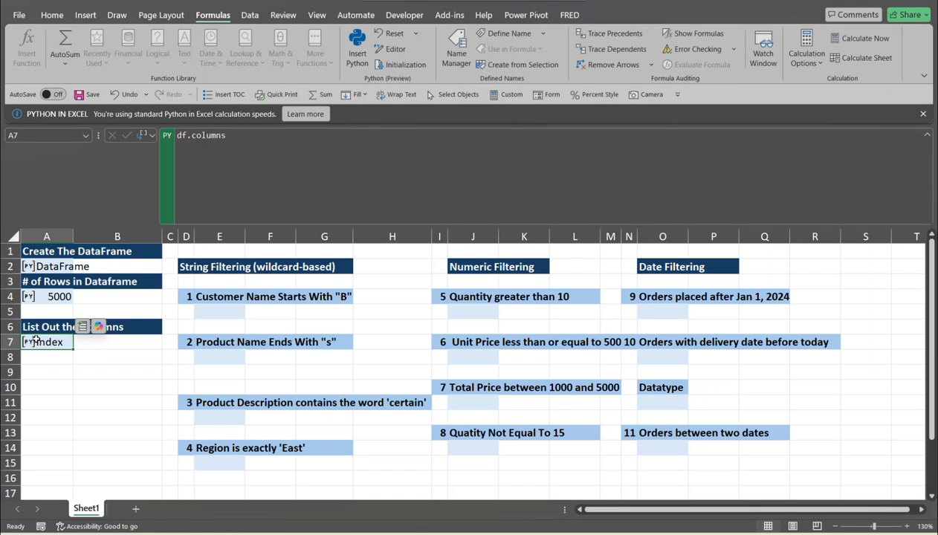
# - Switch the Python output of A7 from Python Object to Excel Value
pyautogui.click(149, 135)
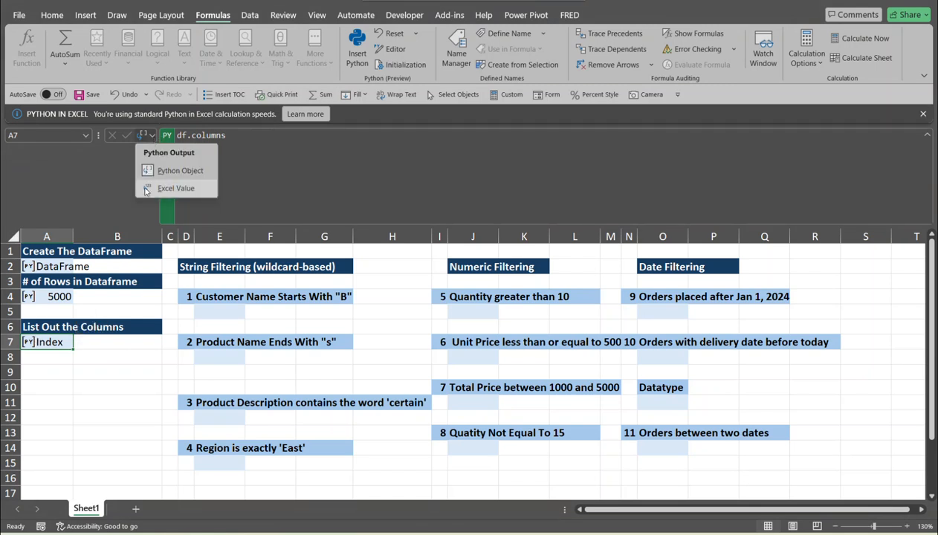
pyautogui.click(67, 342)
pyautogui.rightClick(67, 342)
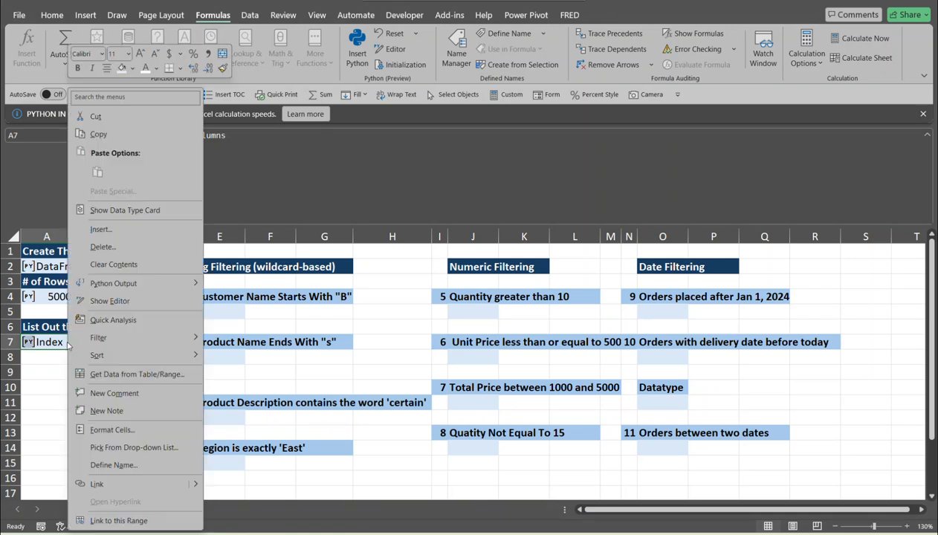
pyautogui.moveTo(161, 282)
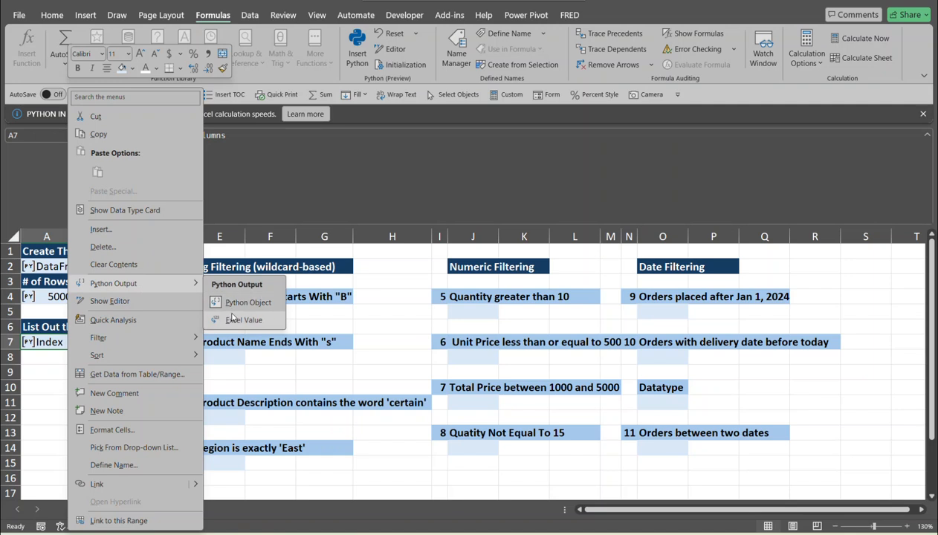
pyautogui.click(46, 349)
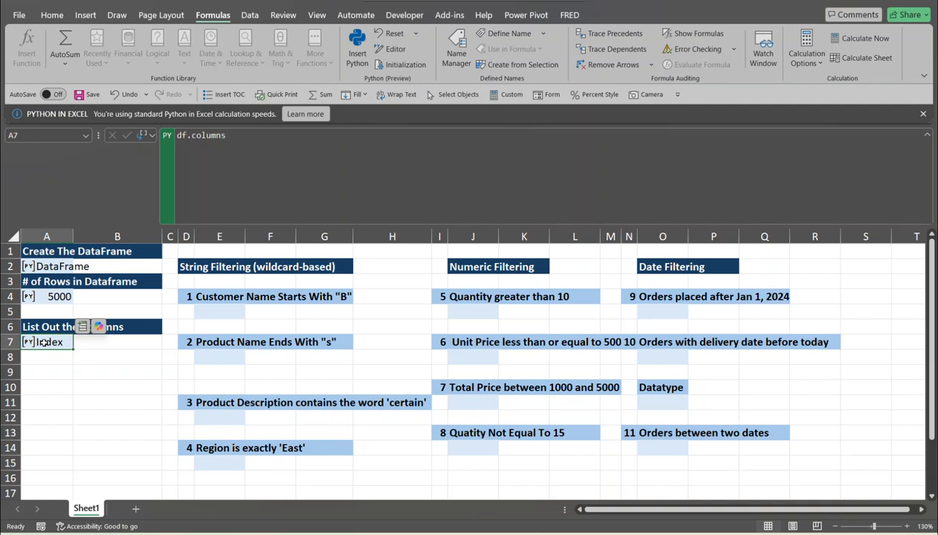
pyautogui.hotkey('ctrl', 'alt', 'shift', 'm')
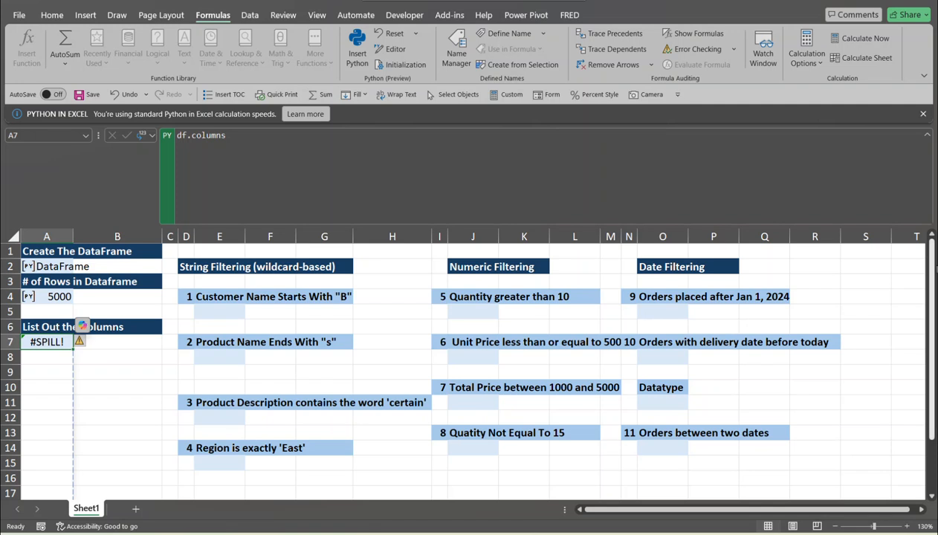
# - Move the How Dataframes are Filtered block in A19:I20 down three rows to start at A22, making room for the column list
pyautogui.moveTo(932, 281); pyautogui.dragTo(935, 348)
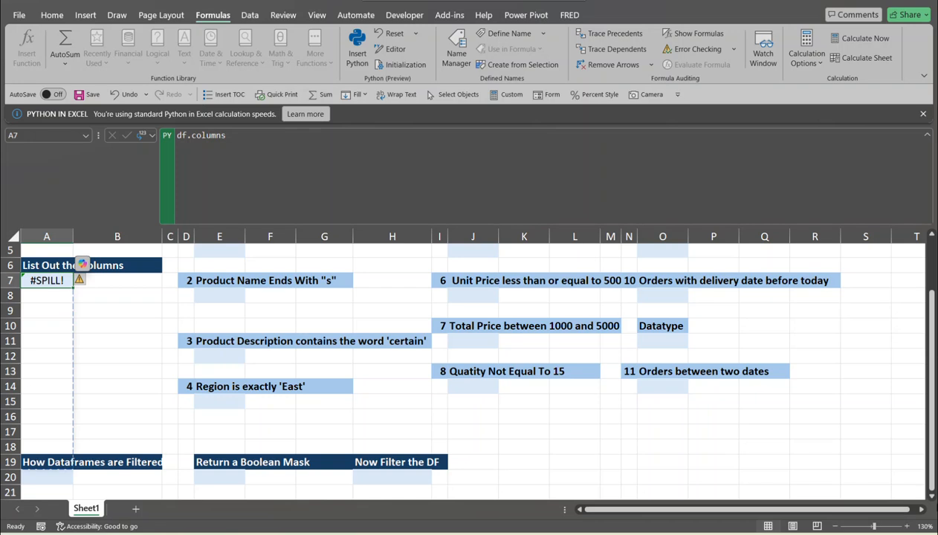
pyautogui.moveTo(933, 497); pyautogui.dragTo(933, 497)
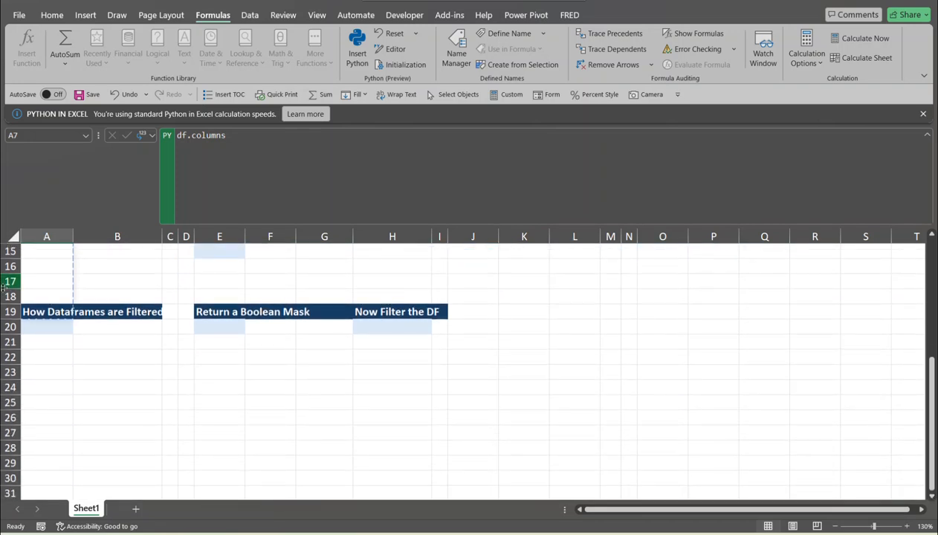
pyautogui.click(32, 309)
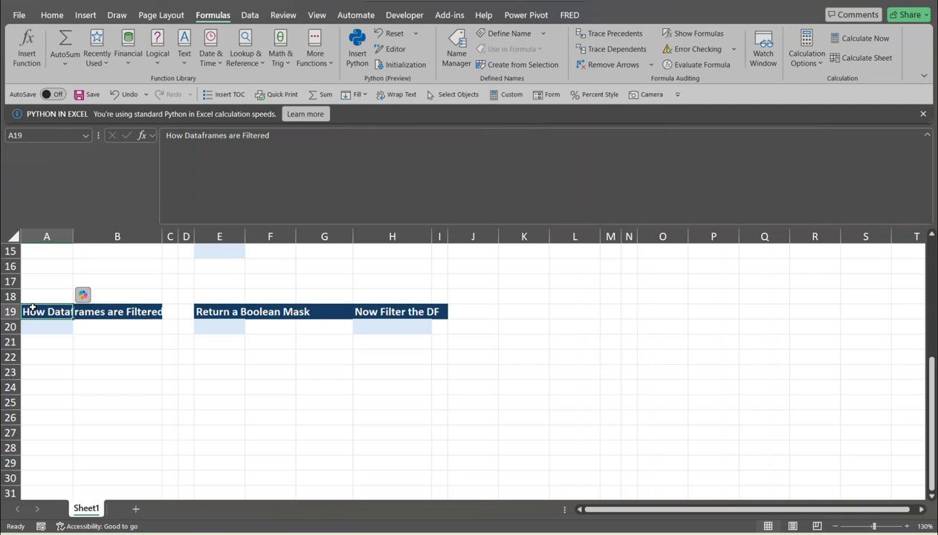
pyautogui.hotkey('shift', 'Down')
pyautogui.hotkey('shift', 'Right')
pyautogui.hotkey('shift', 'Right')
pyautogui.hotkey('shift', 'Right')
pyautogui.hotkey('shift', 'Right')
pyautogui.hotkey('shift', 'Right')
pyautogui.hotkey('shift', 'Right')
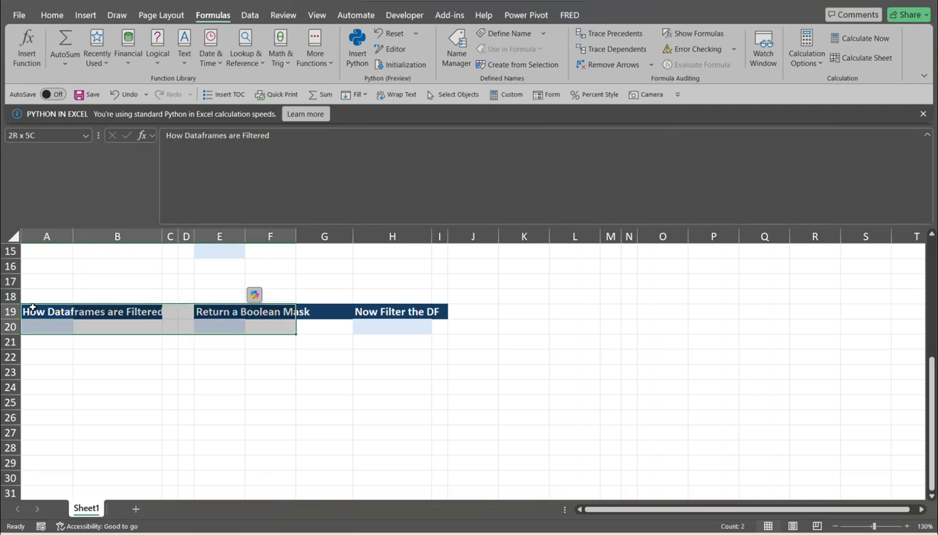
pyautogui.hotkey('shift', 'Right')
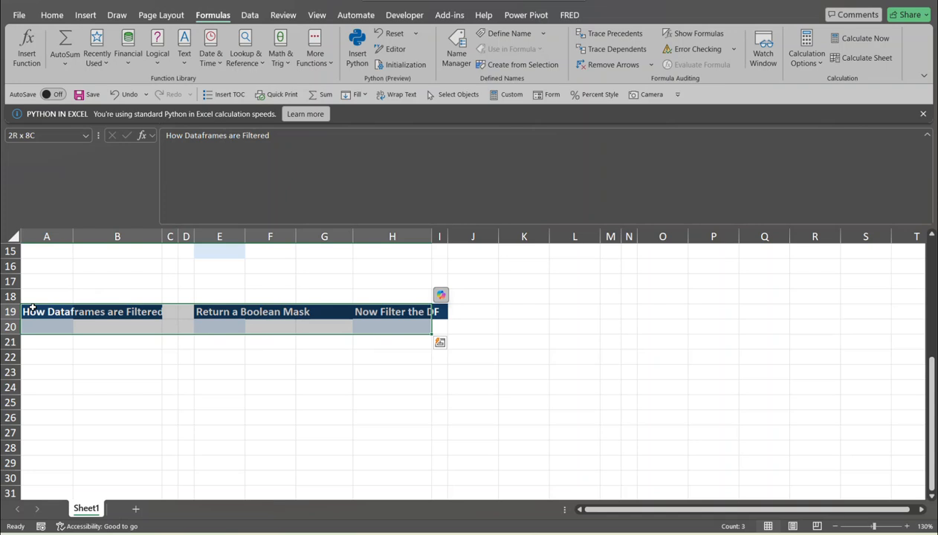
pyautogui.hotkey('shift', 'Right')
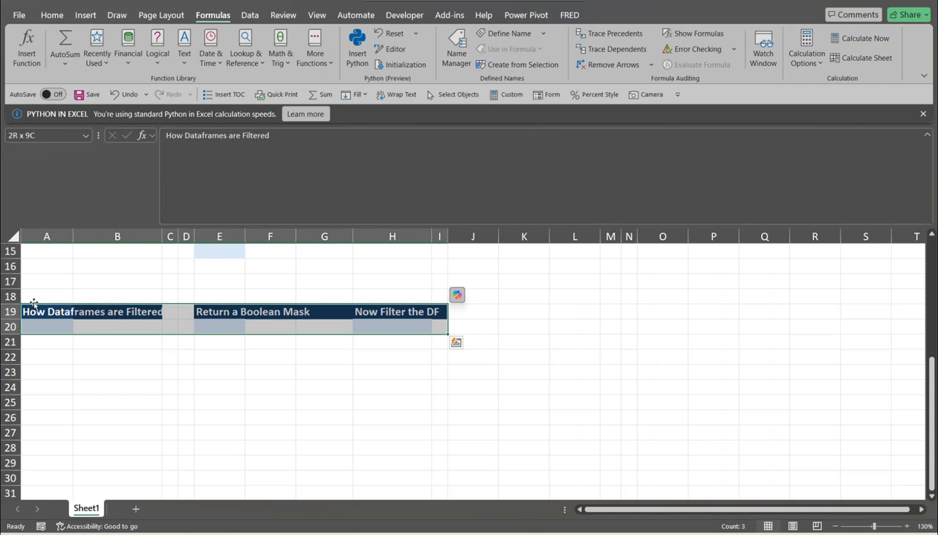
pyautogui.moveTo(33, 304); pyautogui.dragTo(32, 364)
pyautogui.moveTo(929, 429); pyautogui.dragTo(932, 406)
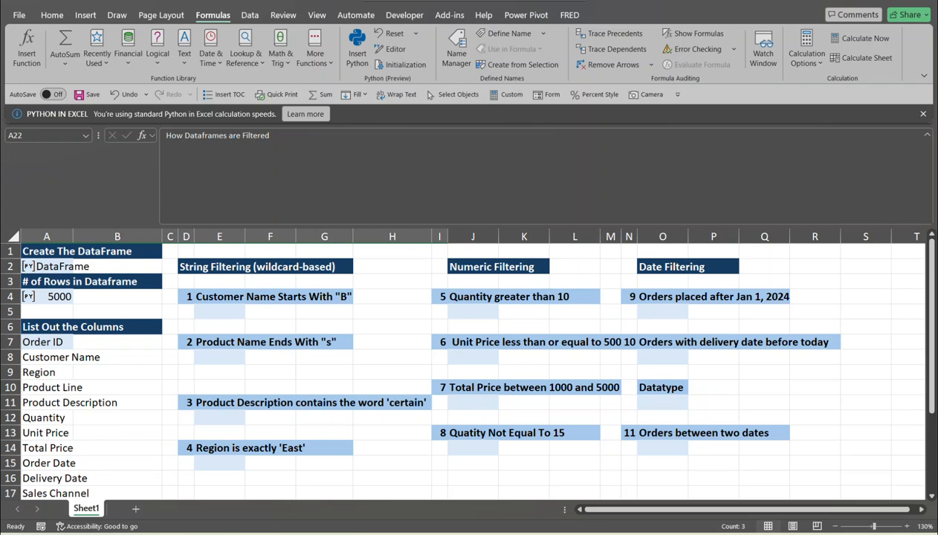
pyautogui.moveTo(932, 260); pyautogui.dragTo(931, 282)
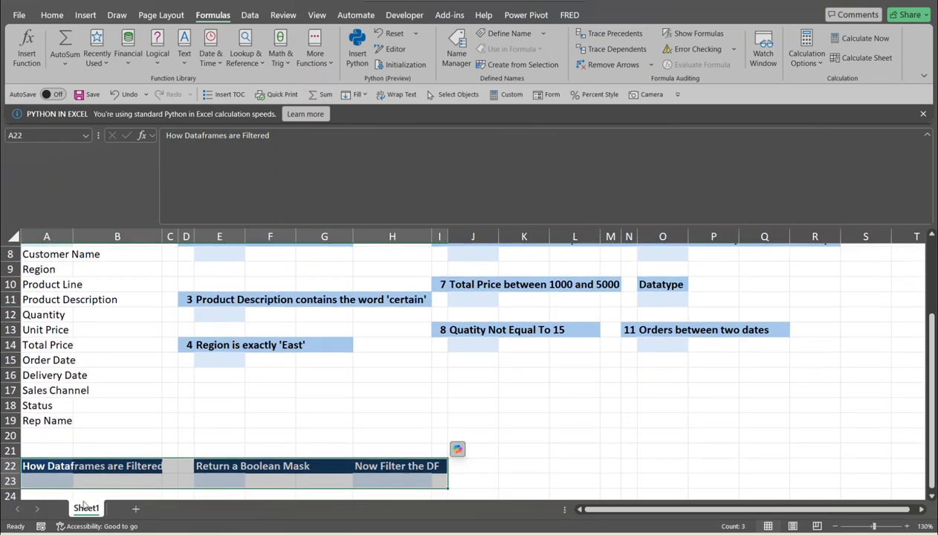
pyautogui.moveTo(932, 372); pyautogui.dragTo(931, 331)
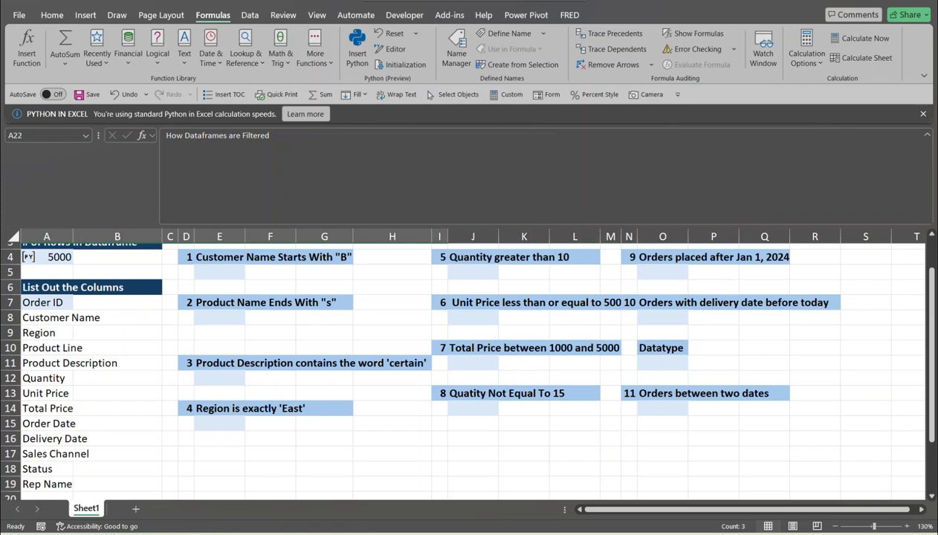
pyautogui.moveTo(933, 355); pyautogui.dragTo(933, 316)
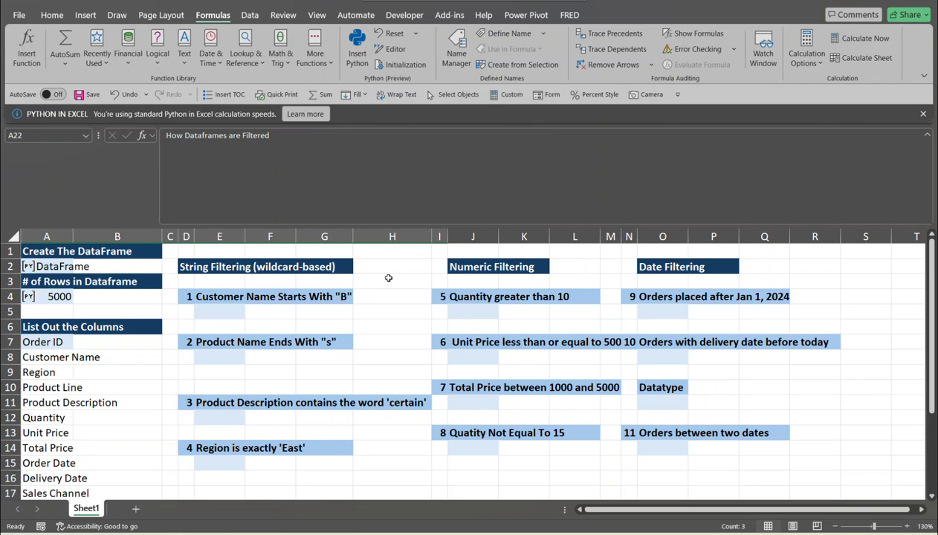
# - Enter the Python code df["Product Line"].unique() in A23 under How Dataframes are Filtered and commit it
pyautogui.moveTo(931, 252); pyautogui.dragTo(933, 327)
pyautogui.scroll(-2, 932, 487)
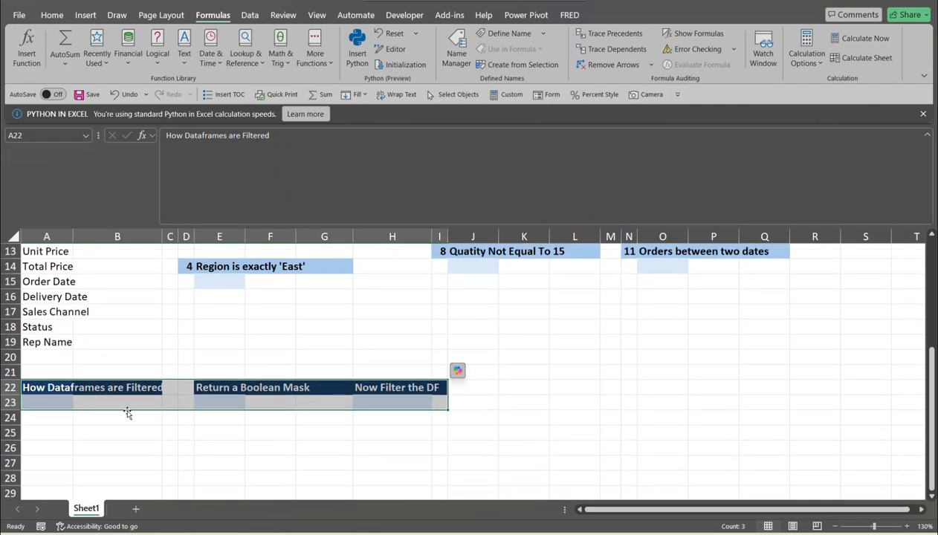
pyautogui.click(37, 403)
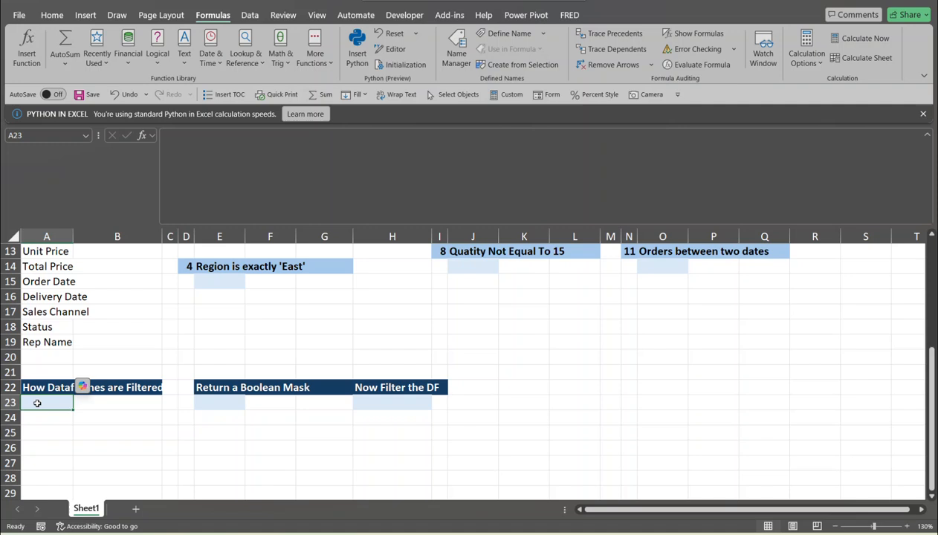
pyautogui.write('=py')
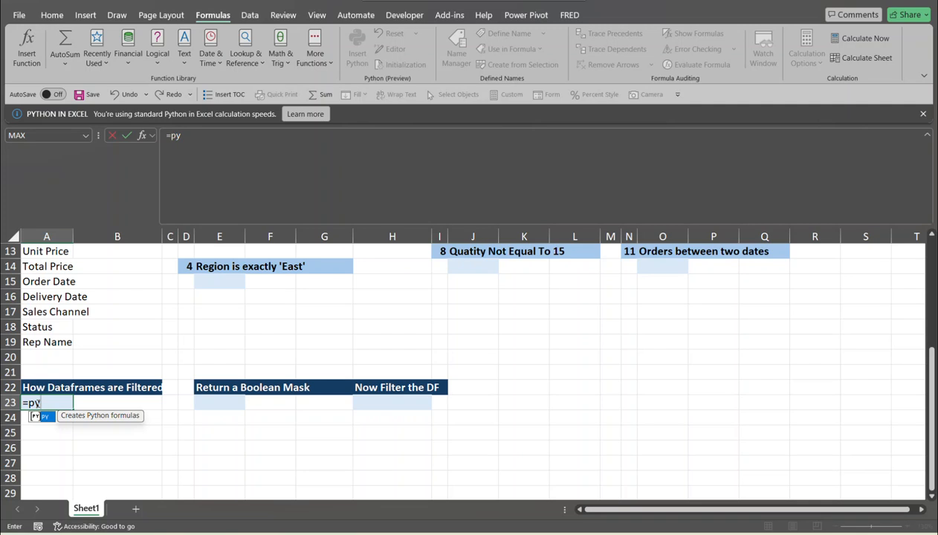
pyautogui.press('Tab')
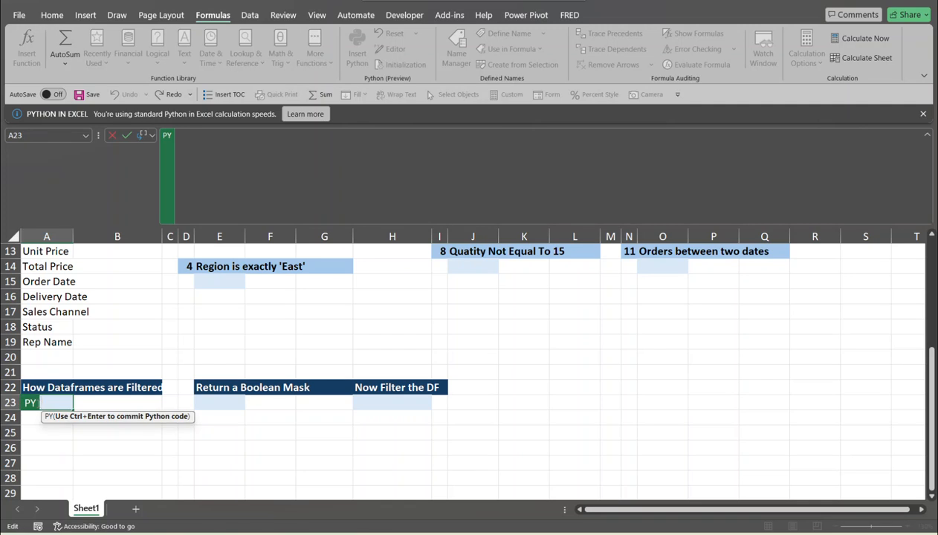
pyautogui.write('df["')
pyautogui.write('P')
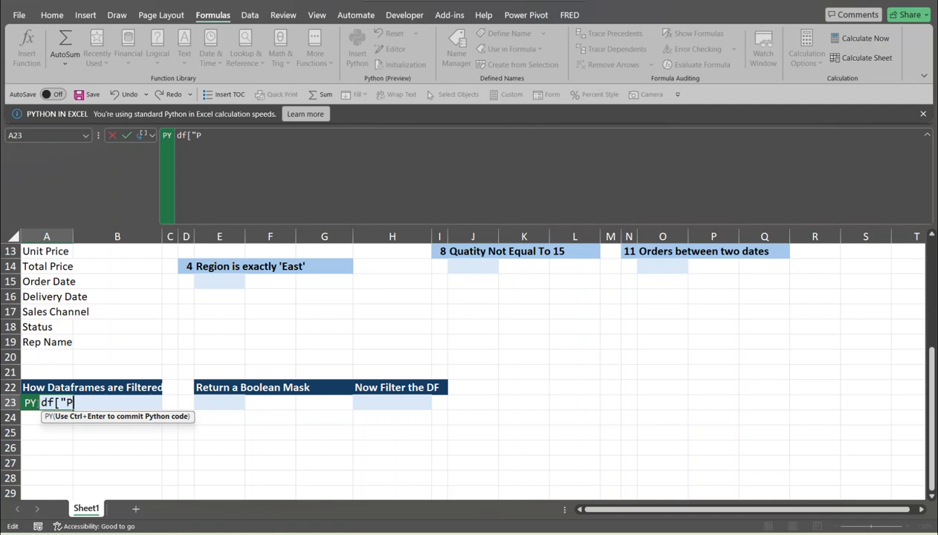
pyautogui.write('roduct Lin')
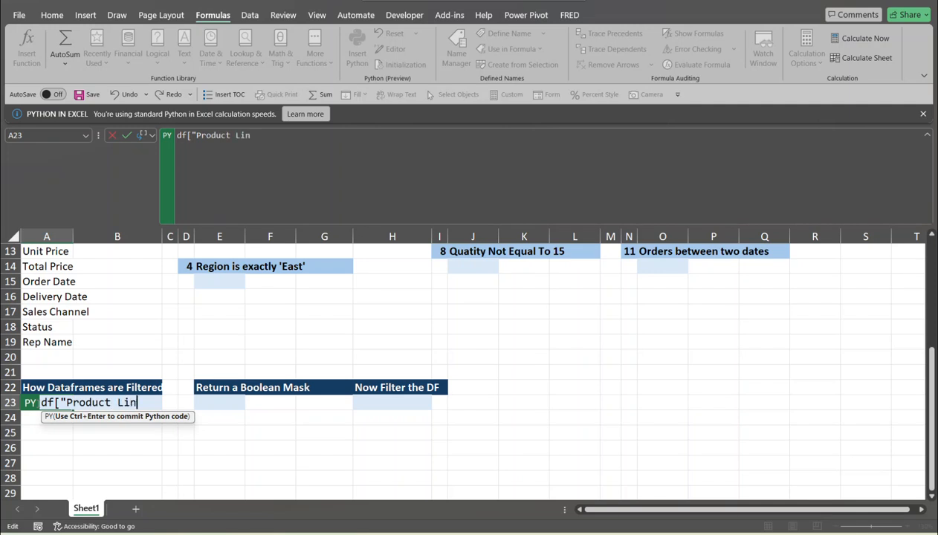
pyautogui.write('e"]')
pyautogui.write('.unique')
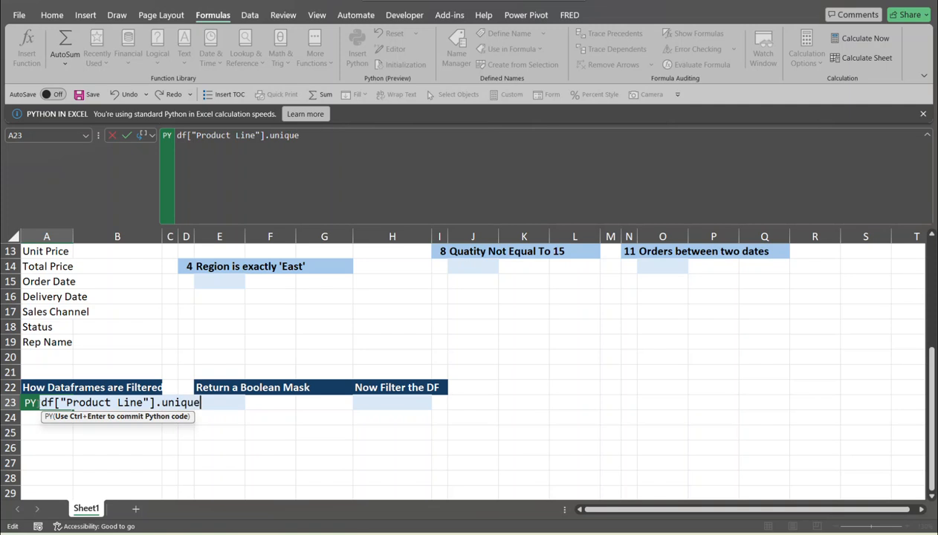
pyautogui.write('()')
pyautogui.hotkey('ctrl', 'Return')
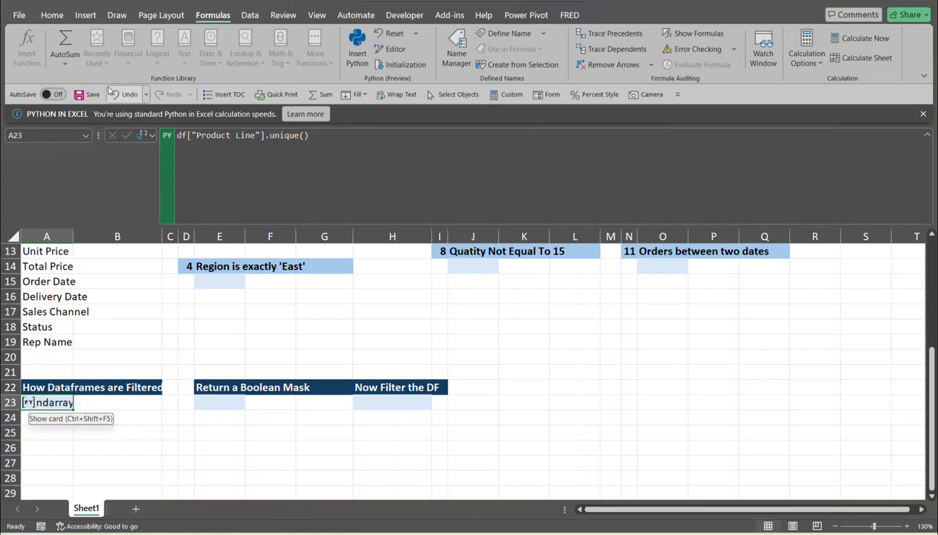
# - Switch the Python output of A23 from Python Object to Excel Value to list the unique product lines
pyautogui.click(151, 136)
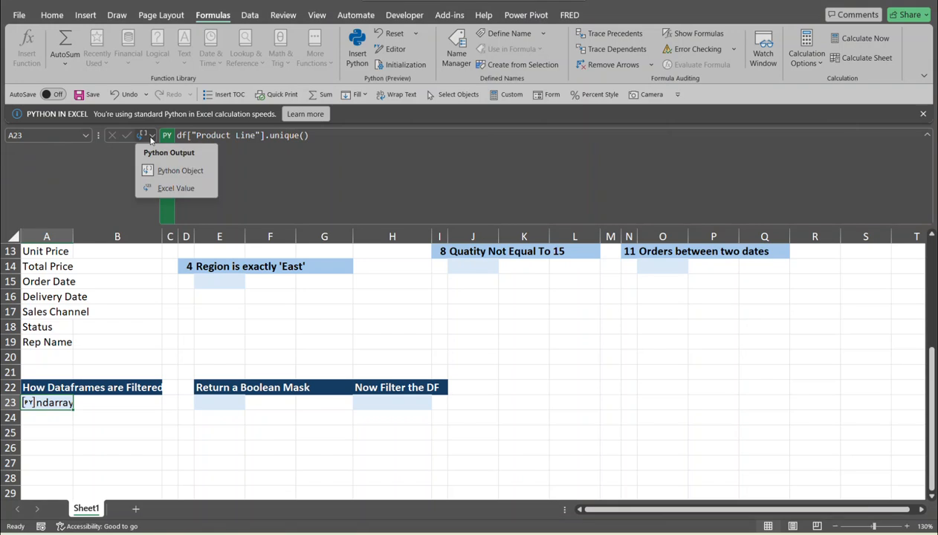
pyautogui.click(169, 187)
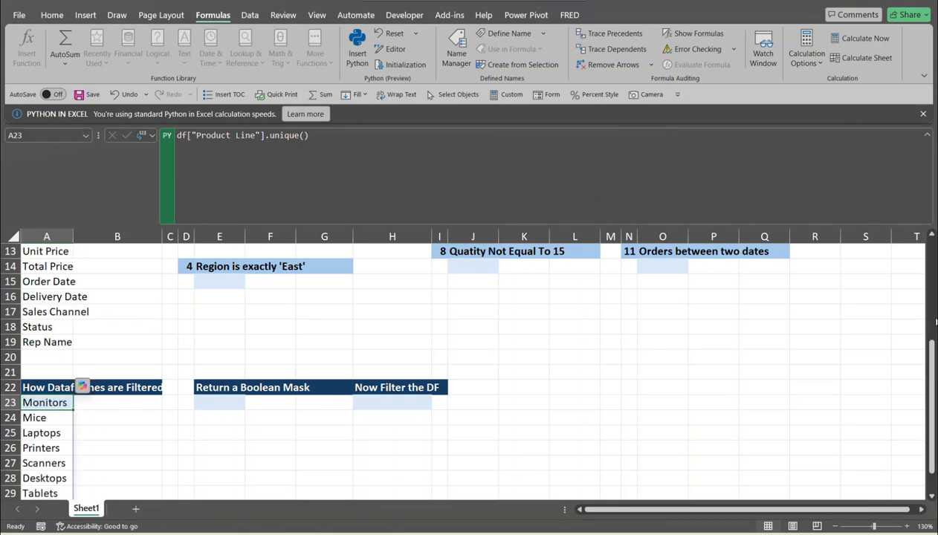
pyautogui.moveTo(931, 382); pyautogui.dragTo(935, 399)
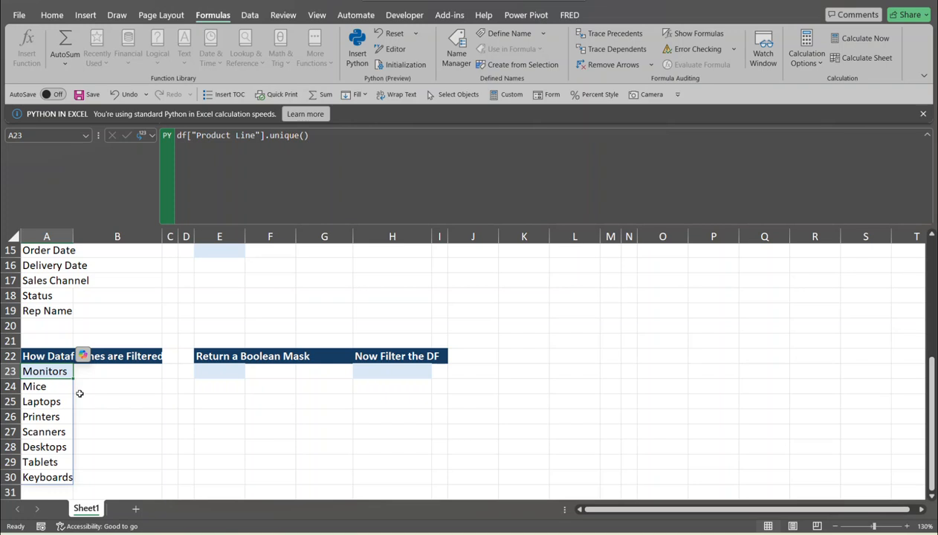
# - Enter the Python code df["Product Line"] == xl("A23") in E23 under Return a Boolean Mask and commit it
pyautogui.click(110, 367)
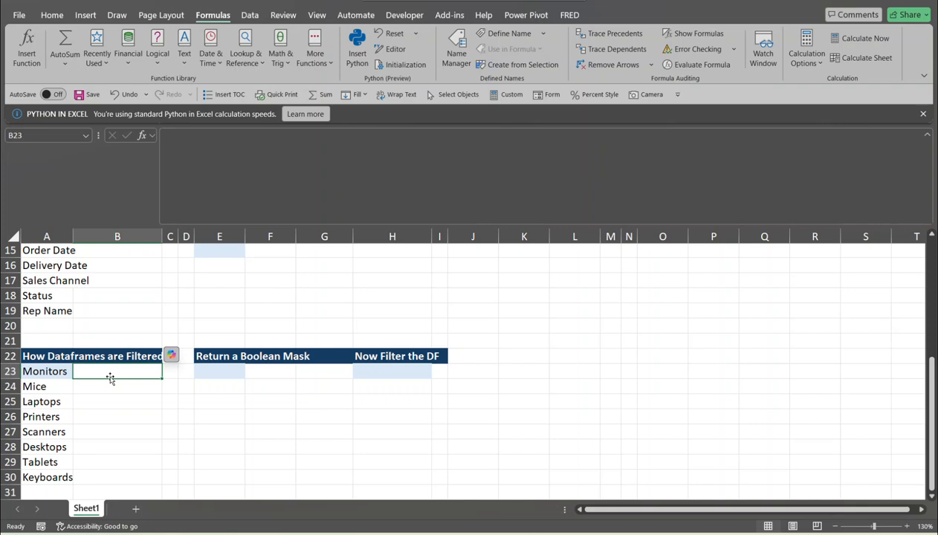
pyautogui.click(228, 370)
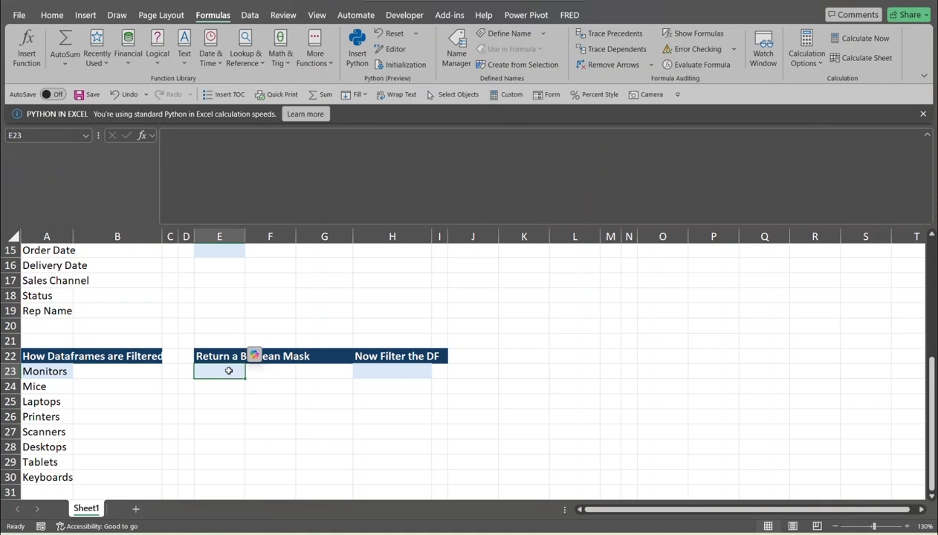
pyautogui.write('=py')
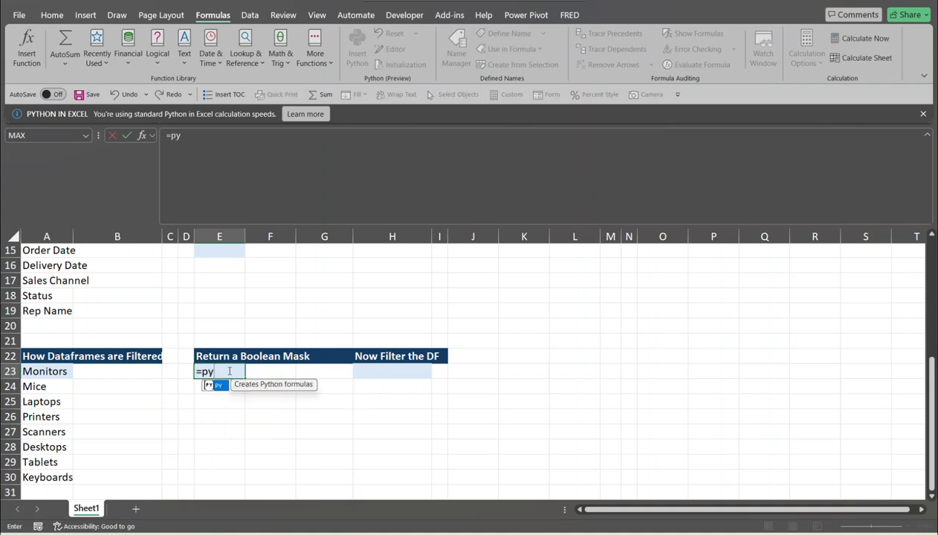
pyautogui.press('Tab')
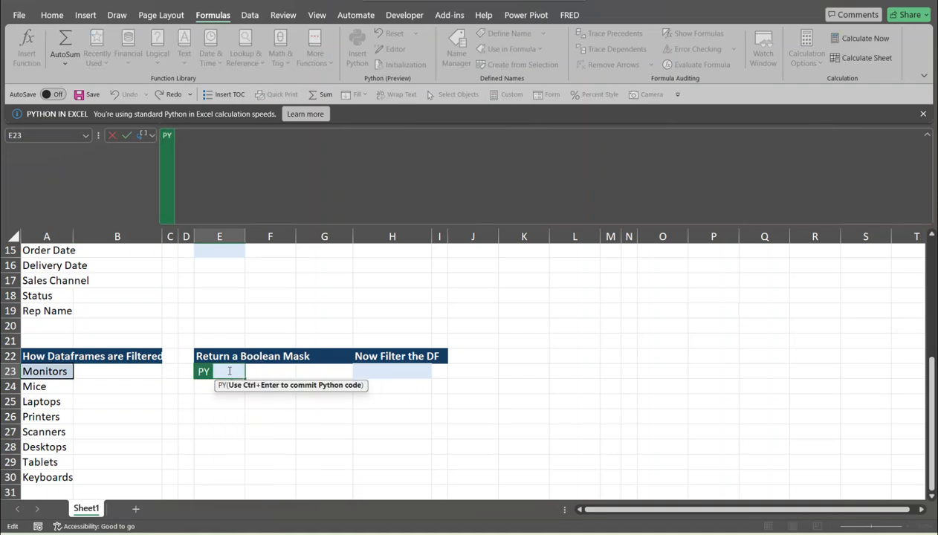
pyautogui.write('df["Product')
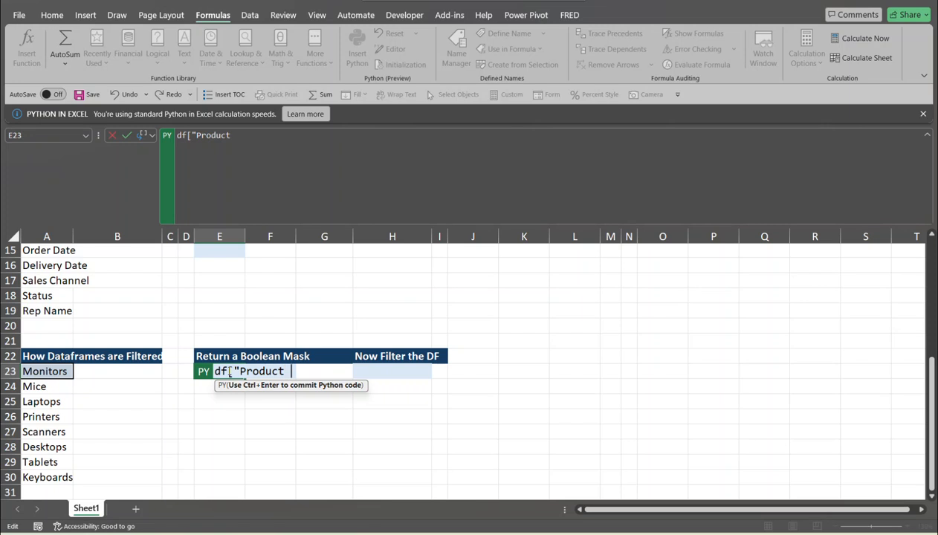
pyautogui.write('Line"] ==')
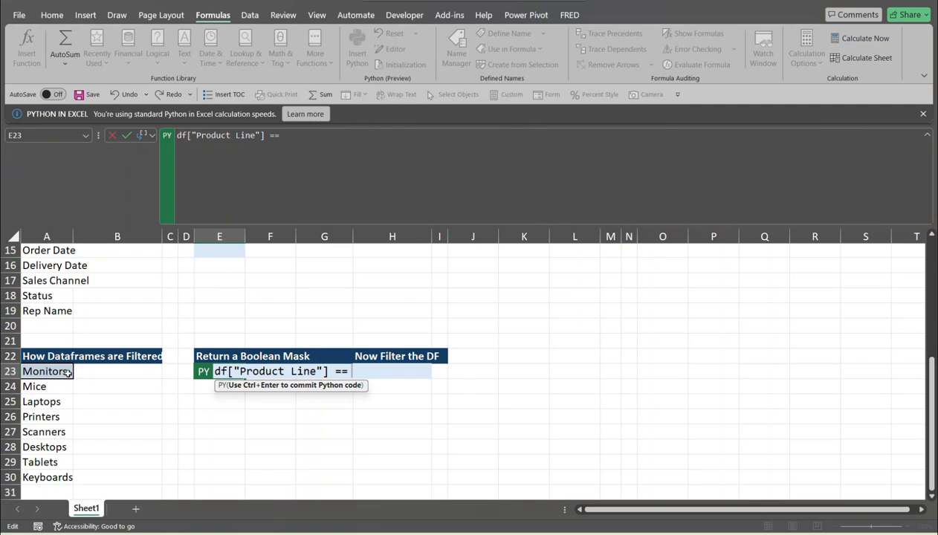
pyautogui.click(42, 374)
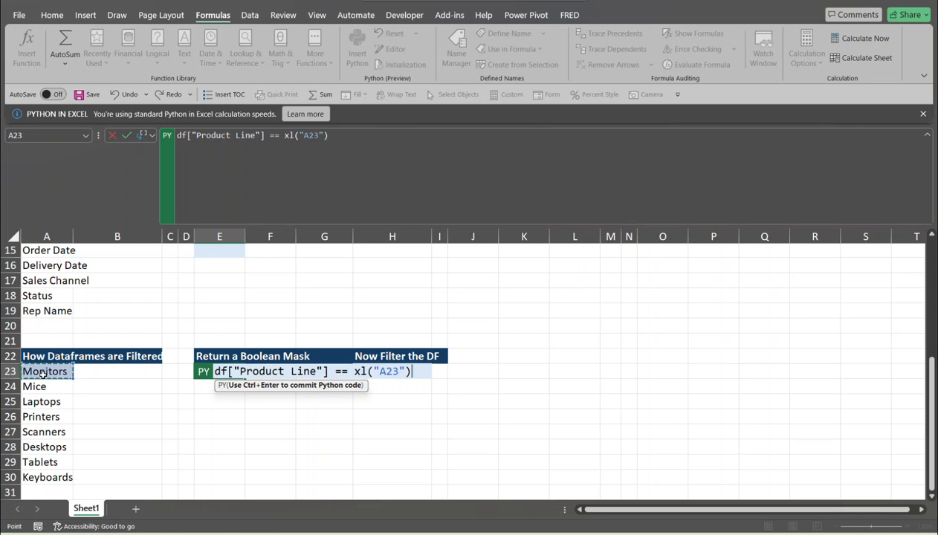
pyautogui.hotkey('ctrl', 'Return')
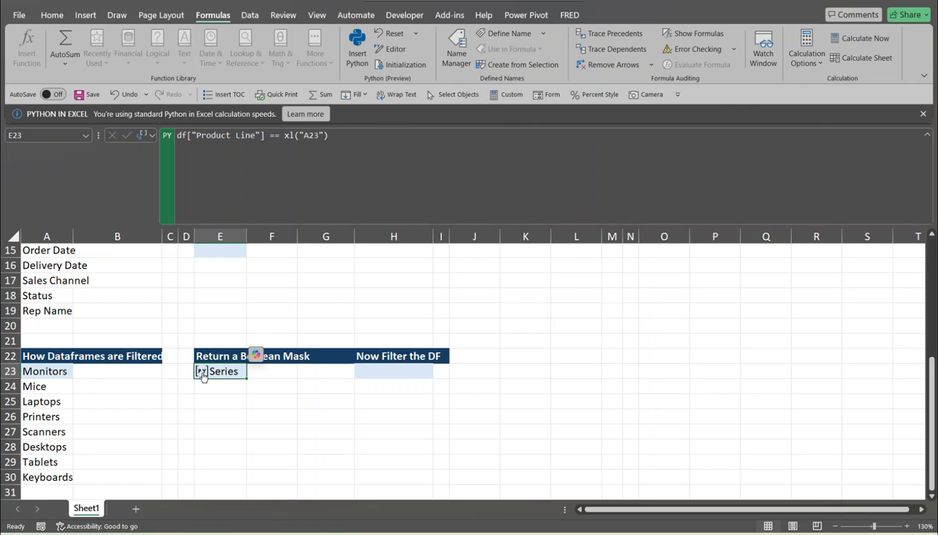
# - Examine the data card of the Boolean mask Series in E23
pyautogui.click(202, 371)
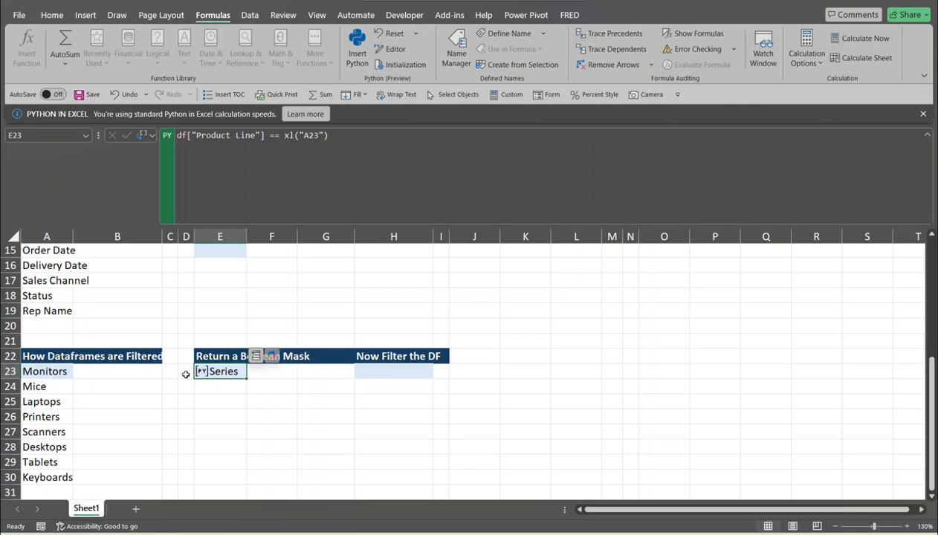
pyautogui.click(200, 371)
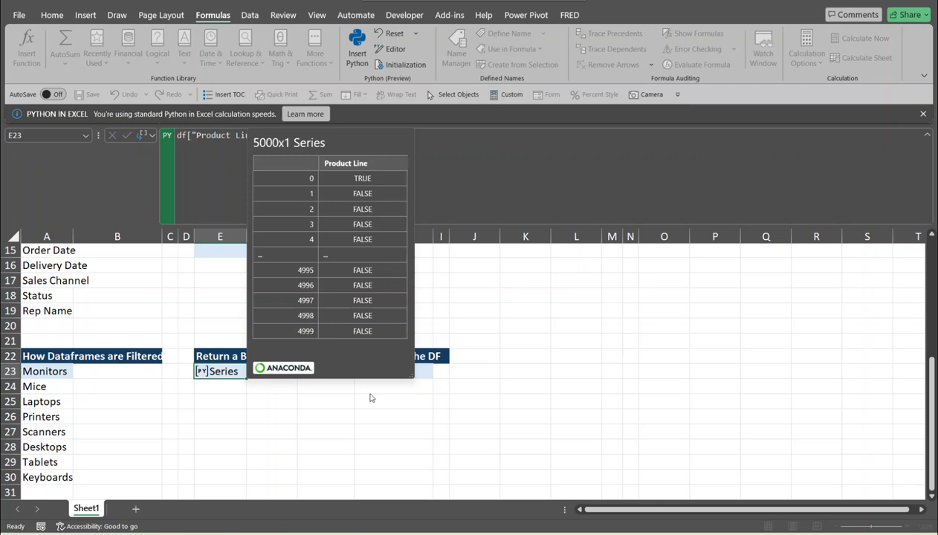
# - Enter the Python code df[df["Product Line"] == xl("A23")] in H23 under Now Filter the DF and commit it
pyautogui.click(366, 374)
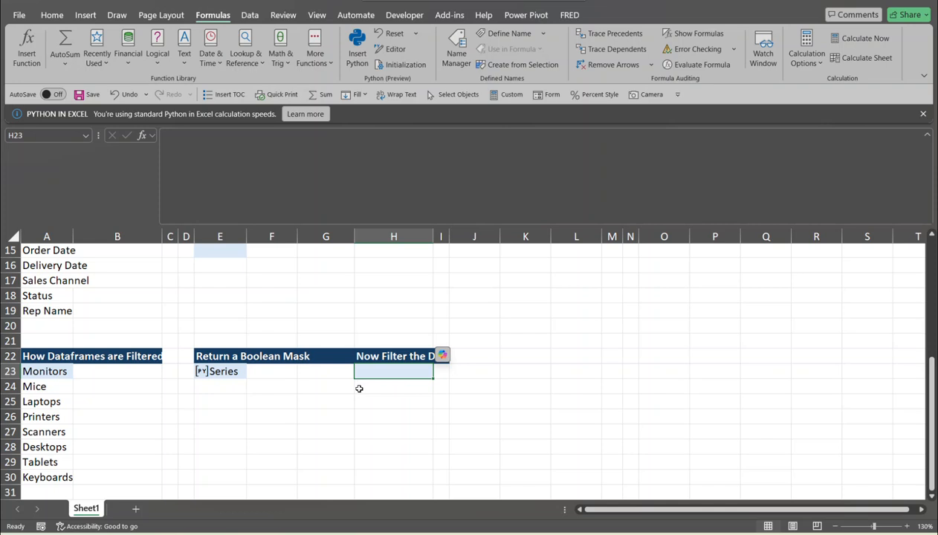
pyautogui.write('=py')
pyautogui.press('Tab')
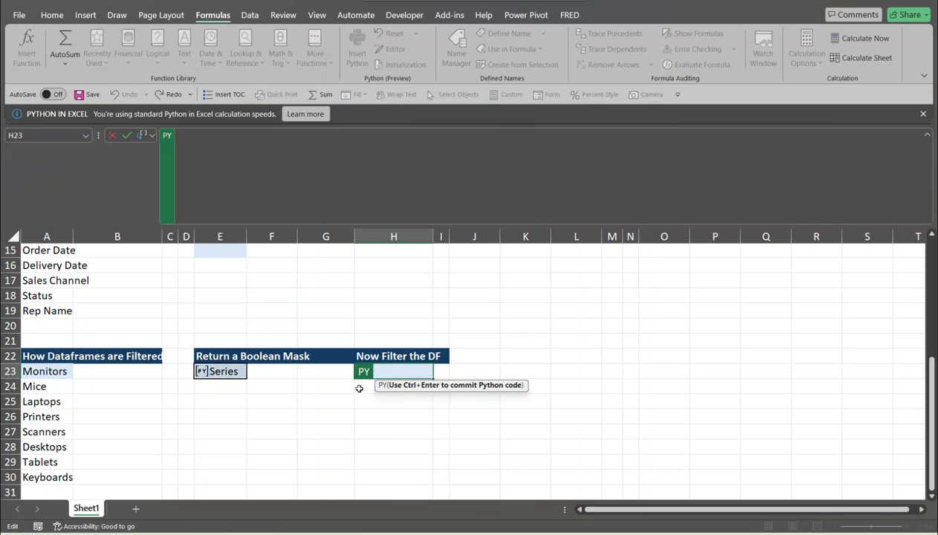
pyautogui.write('df[')
pyautogui.write('df')
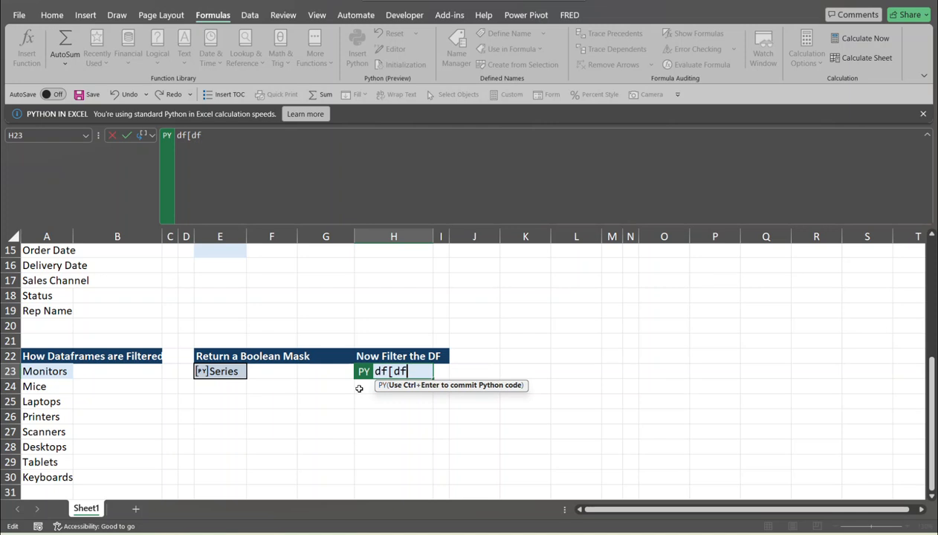
pyautogui.write('["Produ')
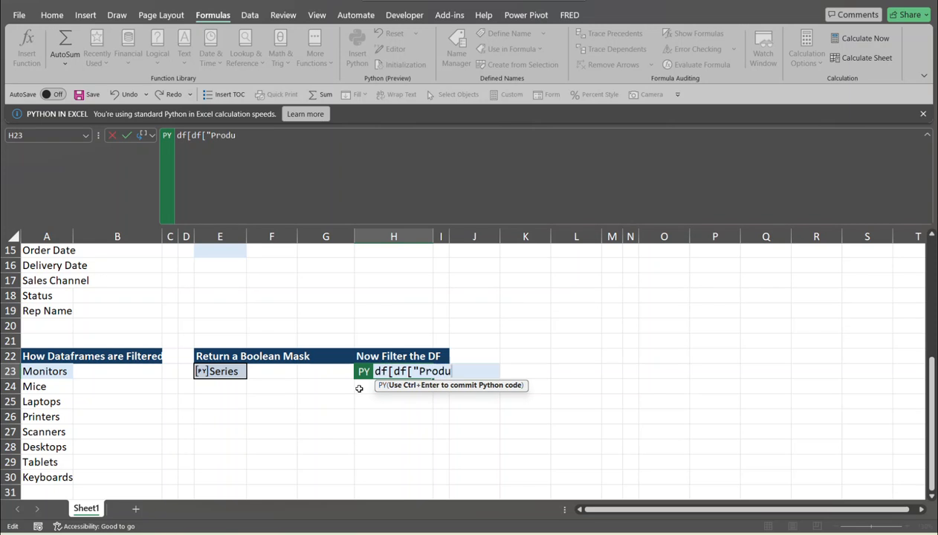
pyautogui.write('ct Line"]')
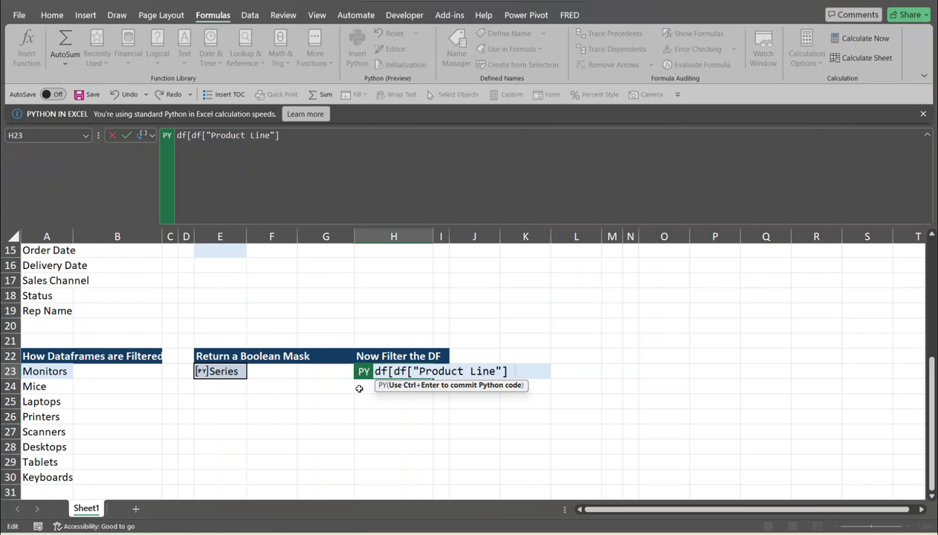
pyautogui.write(' ==')
pyautogui.click(34, 371)
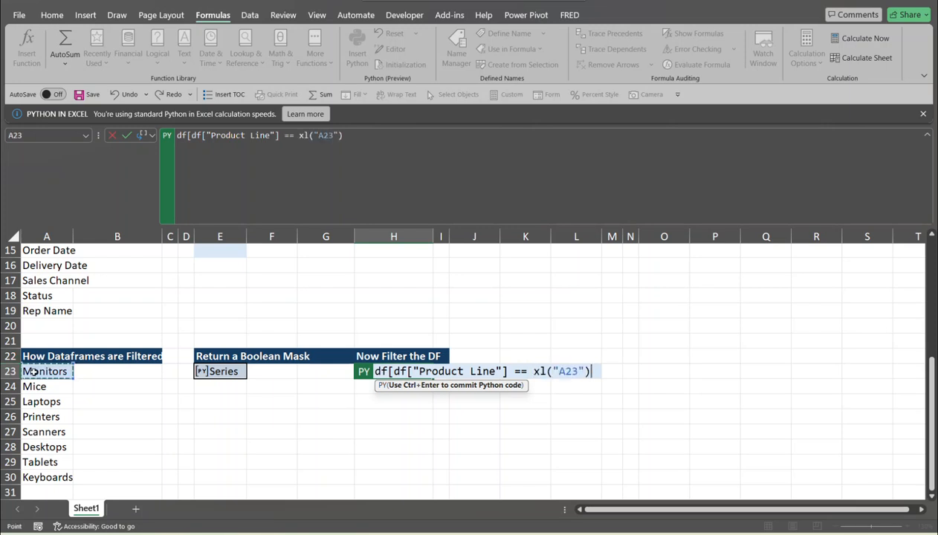
pyautogui.write(']')
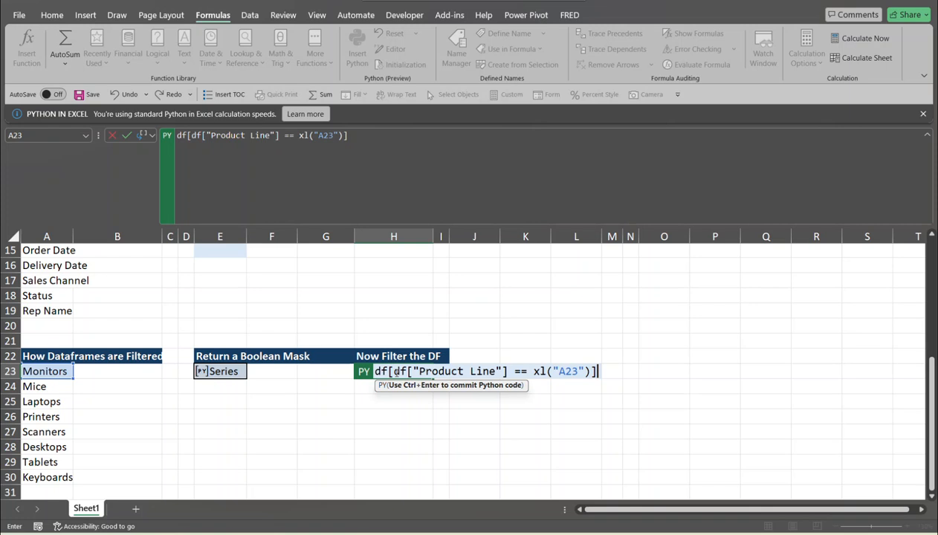
pyautogui.moveTo(395, 371); pyautogui.dragTo(591, 371)
pyautogui.hotkey('ctrl', 'Return')
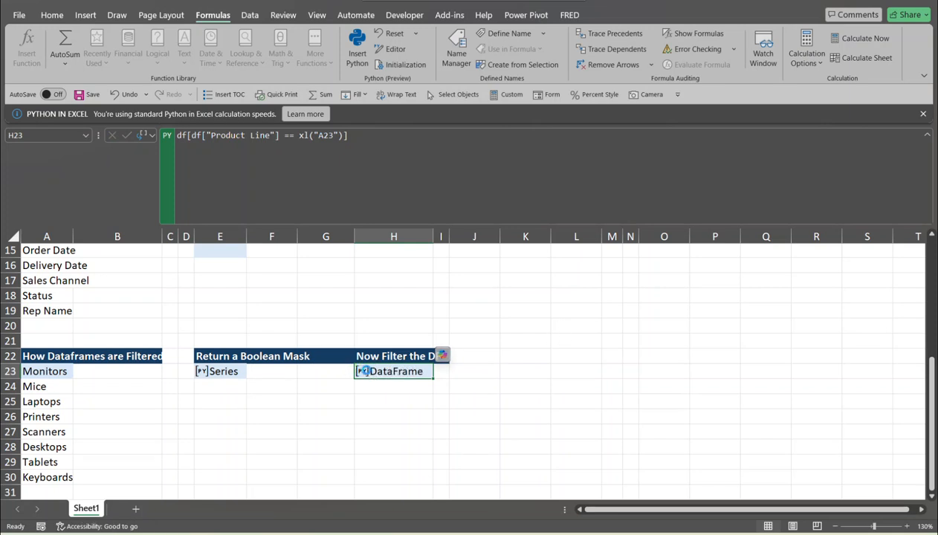
# - Examine the Product Line column in the data card of the filtered DataFrame in H23
pyautogui.click(363, 371)
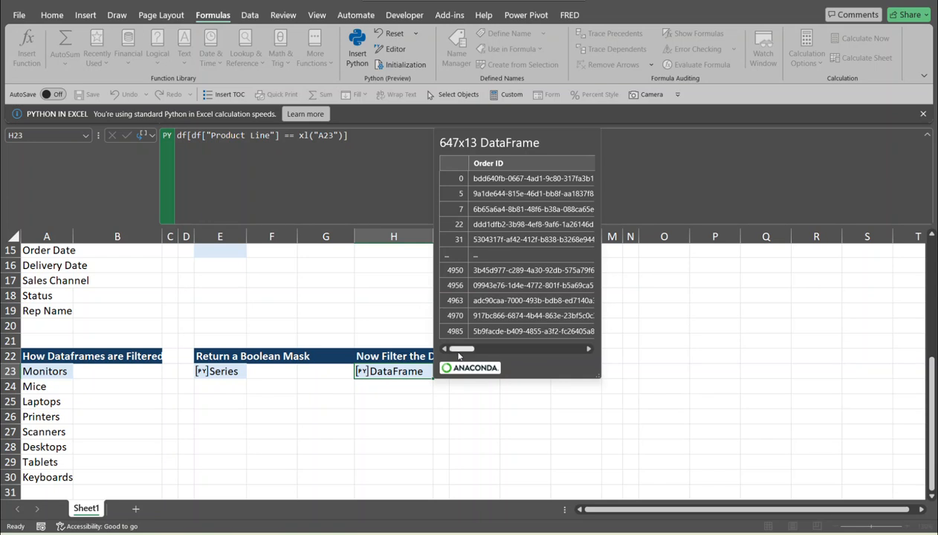
pyautogui.moveTo(453, 349); pyautogui.dragTo(496, 350)
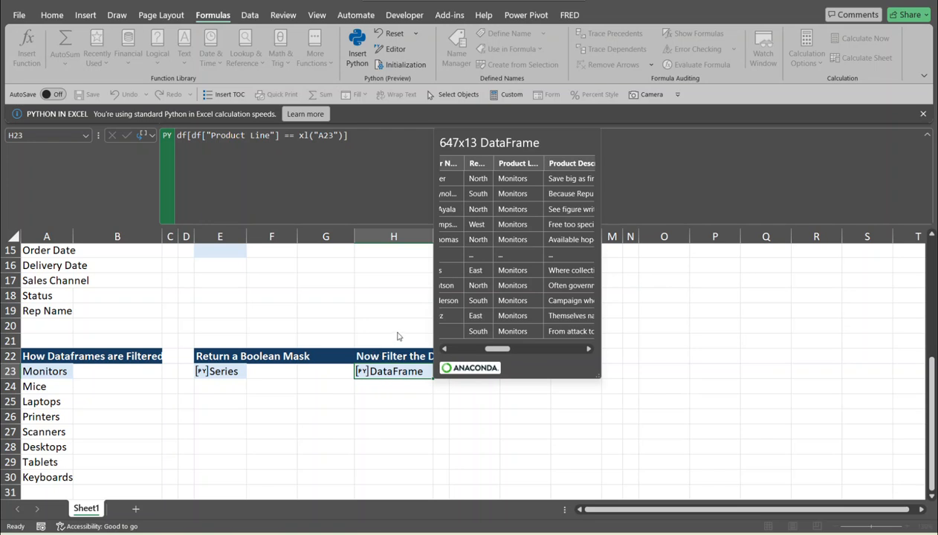
# - Try to enter =df[df["Customer Name"].str.startswith("B")] as a plain formula in E5 under Customer Name Starts With "B"
pyautogui.click(739, 353)
pyautogui.scroll(5, 230, 344)
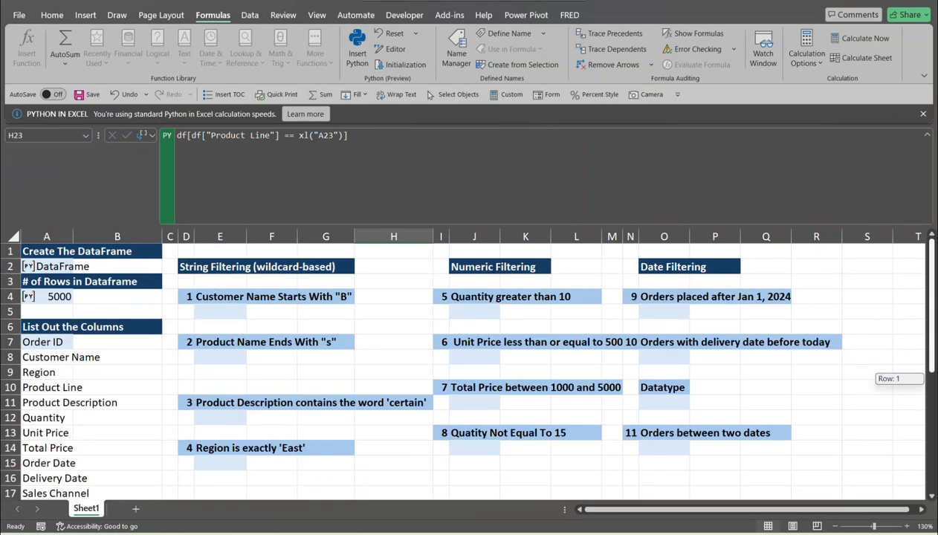
pyautogui.click(241, 319)
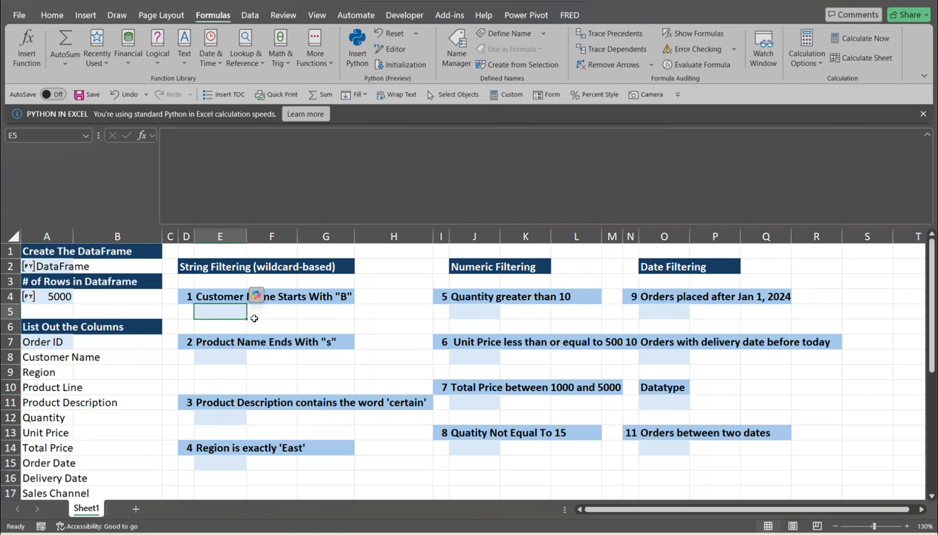
pyautogui.write('=df')
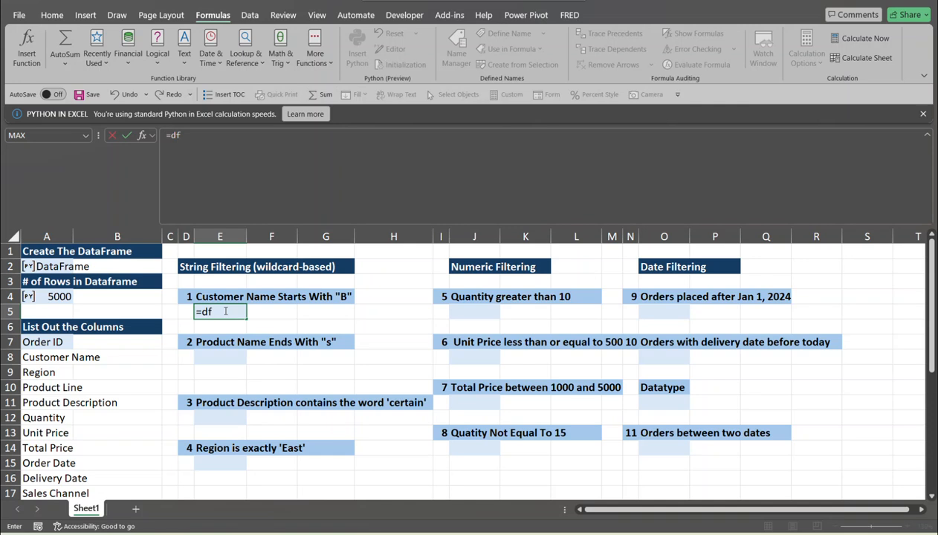
pyautogui.write('[df["Customer')
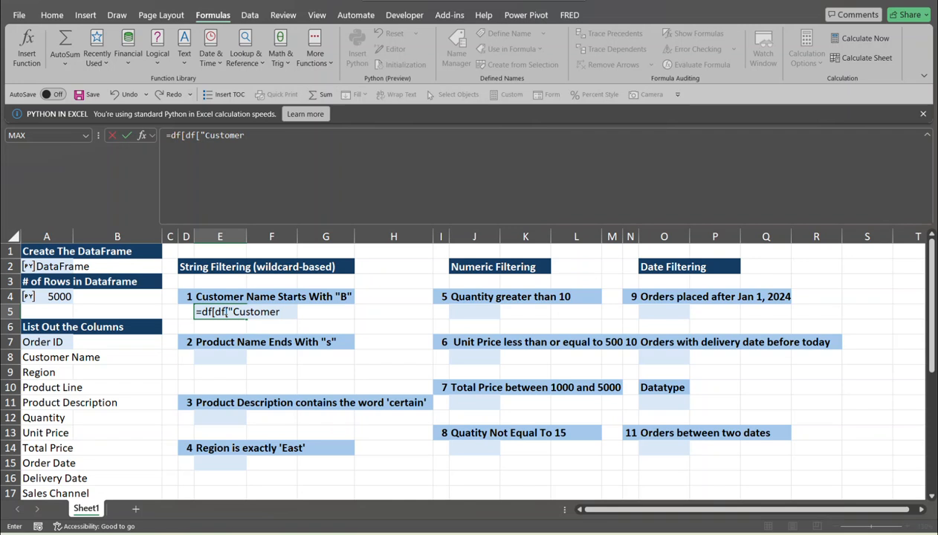
pyautogui.write(' Name')
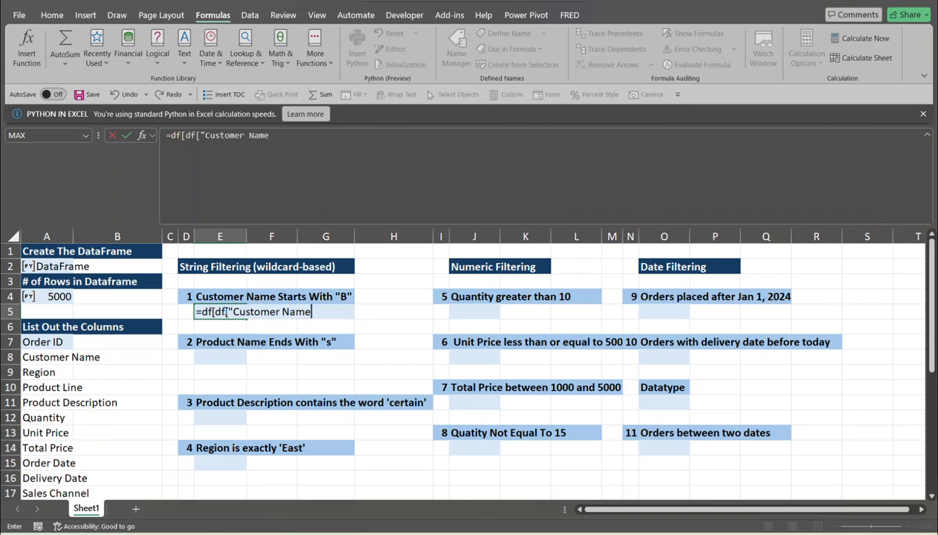
pyautogui.write('"].str.')
pyautogui.write('sta')
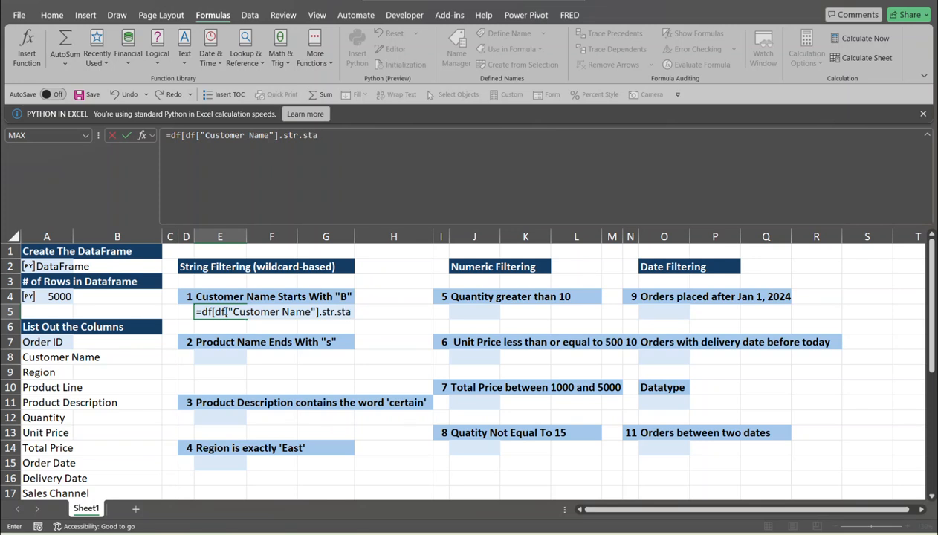
pyautogui.write('rtswith')
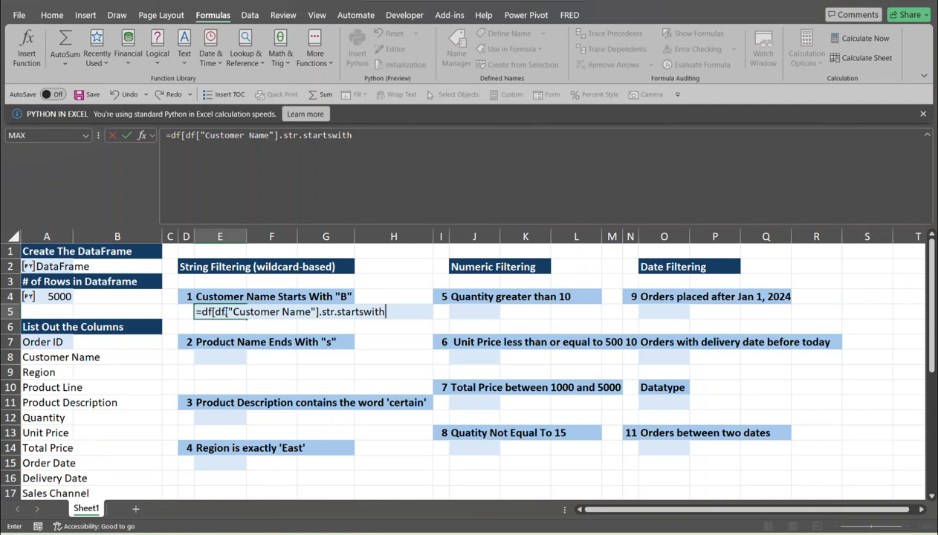
pyautogui.write('("B")')
pyautogui.press('BackSpace')
pyautogui.write(')]')
pyautogui.press('BackSpace')
pyautogui.write(']')
pyautogui.press('Return')
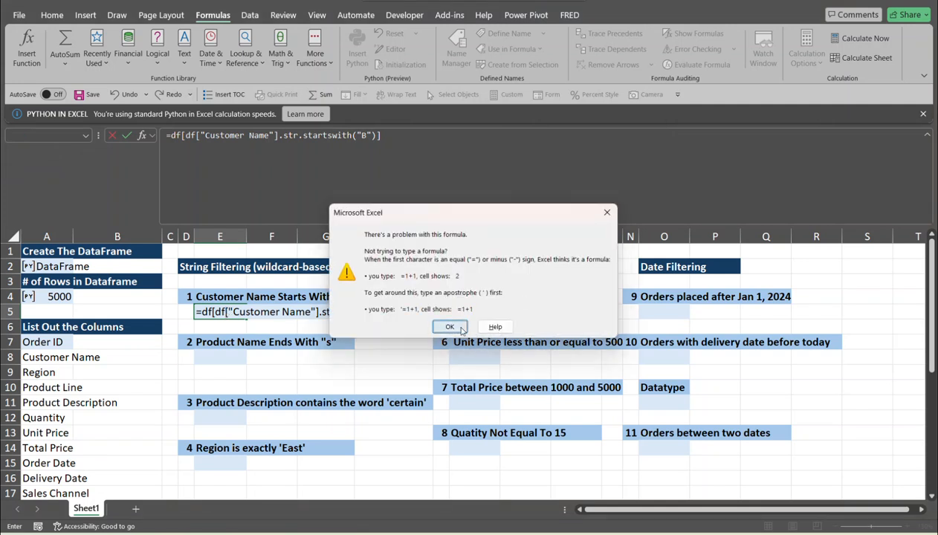
pyautogui.click(461, 329)
# - Copy the expression without its equals sign, discard the plain formula, and commit the copied df[df["Customer Name"].str.startswith("B")] as Python code in E5
pyautogui.click(260, 313)
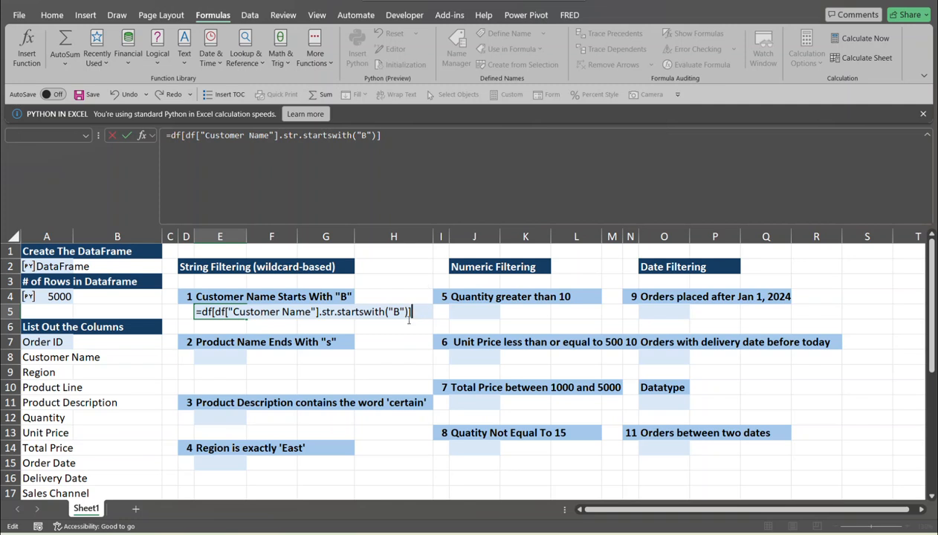
pyautogui.moveTo(417, 318); pyautogui.dragTo(202, 312)
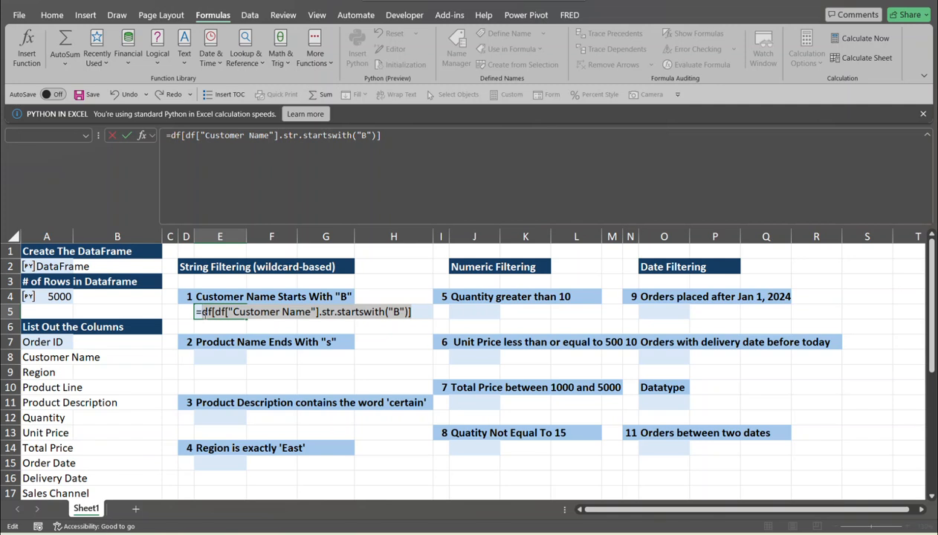
pyautogui.press('Escape')
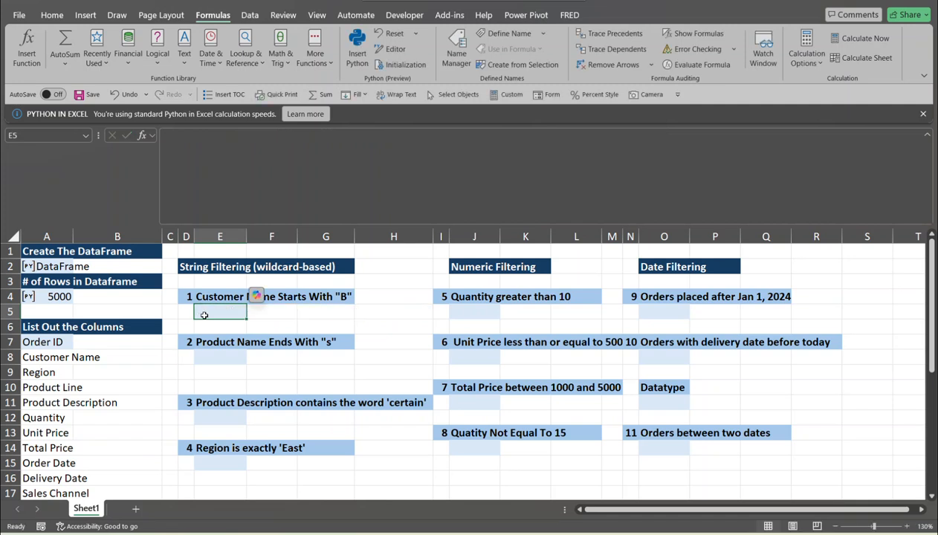
pyautogui.write('=py')
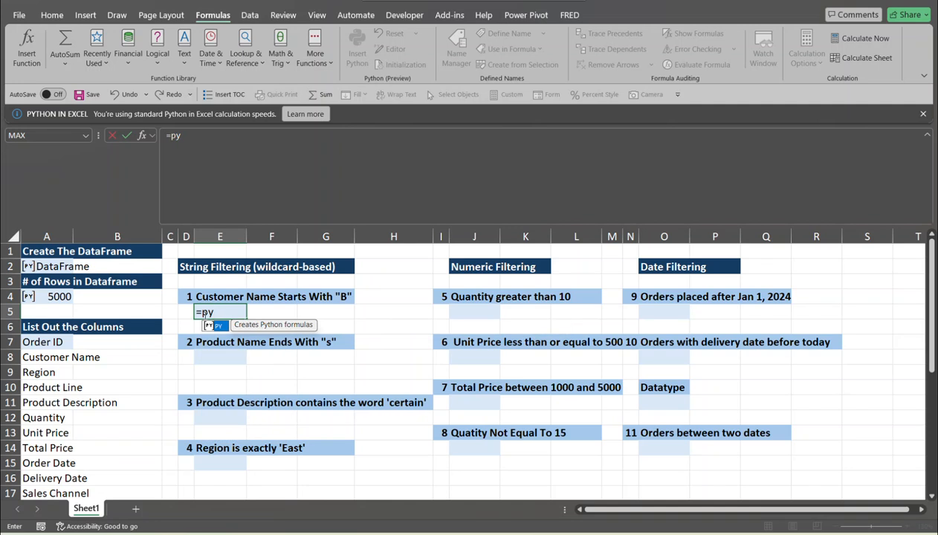
pyautogui.press('Tab')
pyautogui.hotkey('ctrl', 'v')
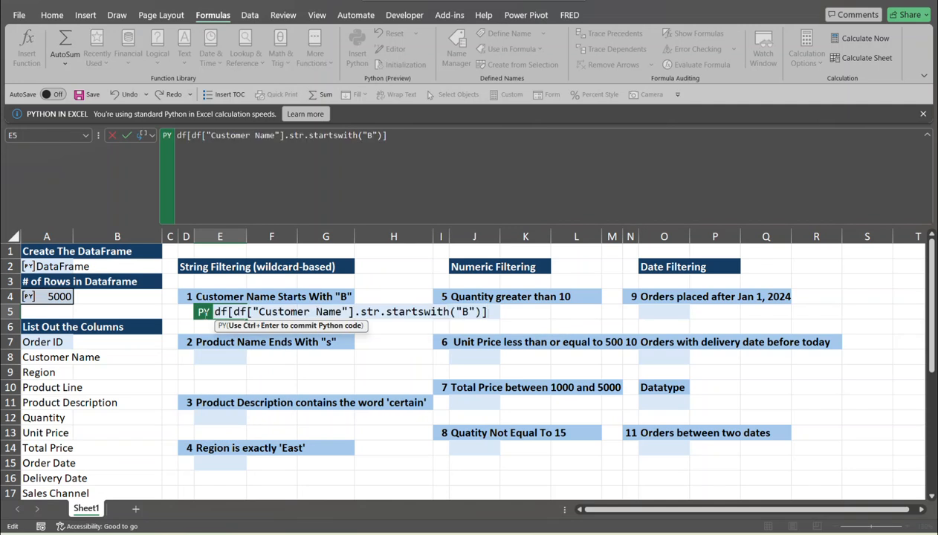
pyautogui.hotkey('ctrl', 'Return')
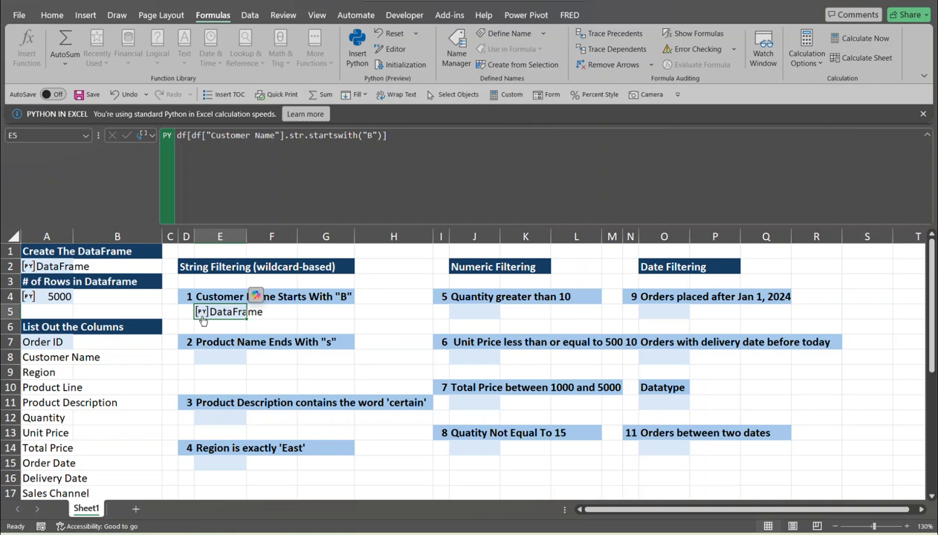
# - Examine the Customer Name column in the data card of the filtered DataFrame in E5
pyautogui.click(202, 312)
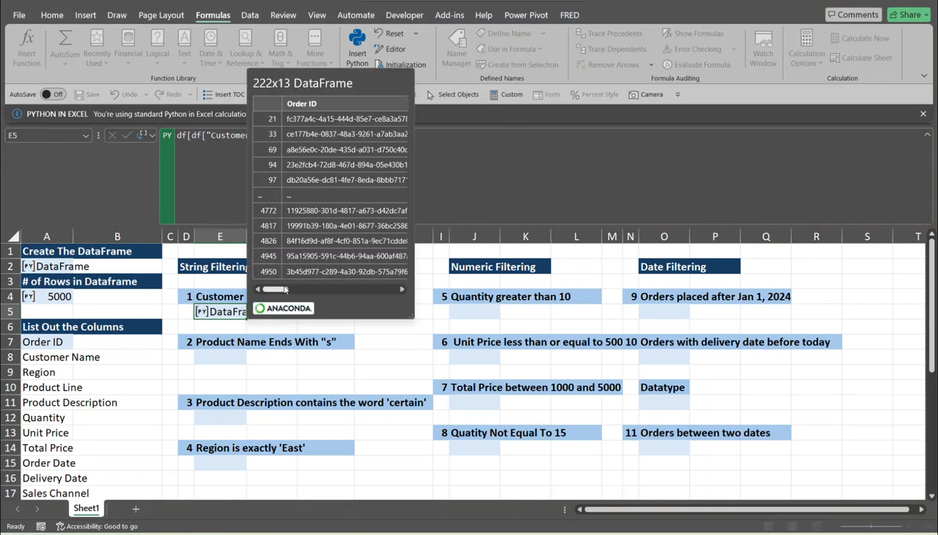
pyautogui.moveTo(286, 289); pyautogui.dragTo(315, 290)
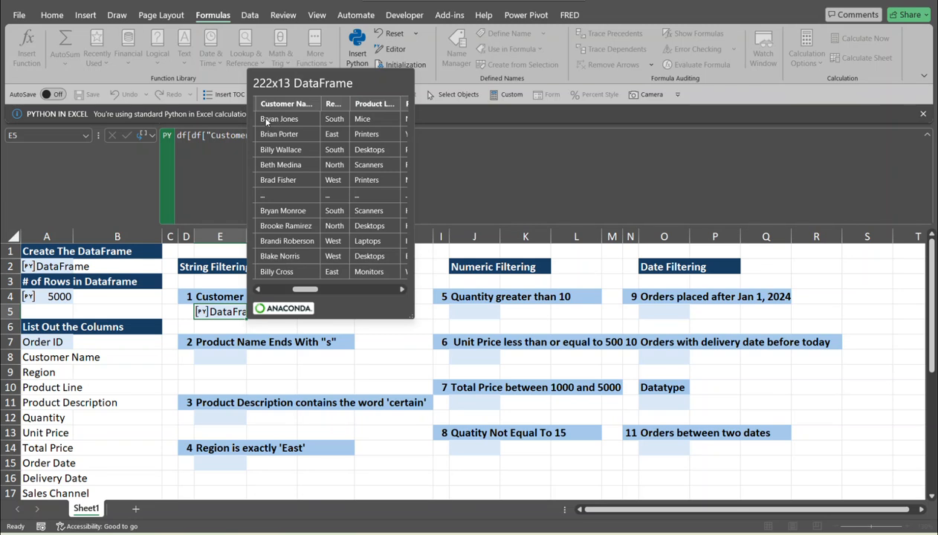
pyautogui.click(206, 356)
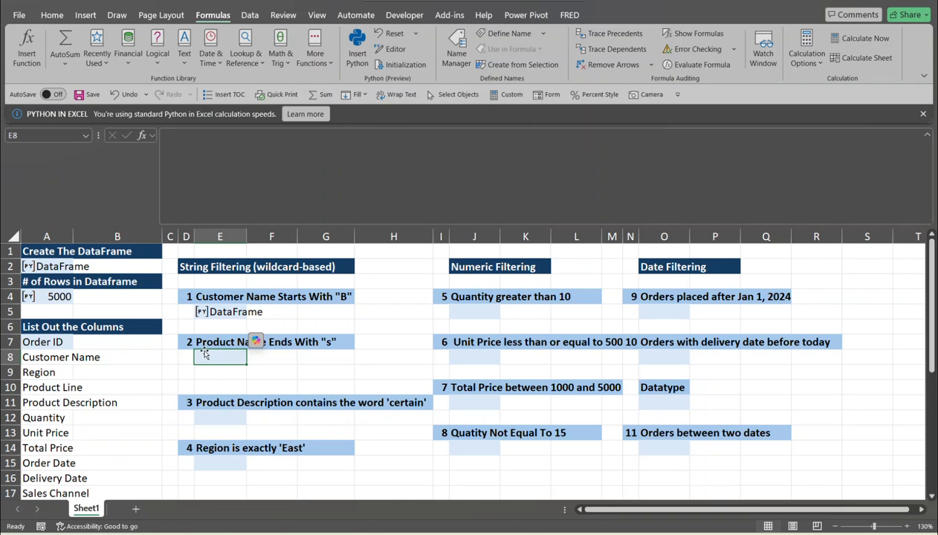
# - Enter the Python code df[df["Product Line"].str.endswith("s")] in E8 under Product Name Ends With "s" and commit it
pyautogui.click(324, 328)
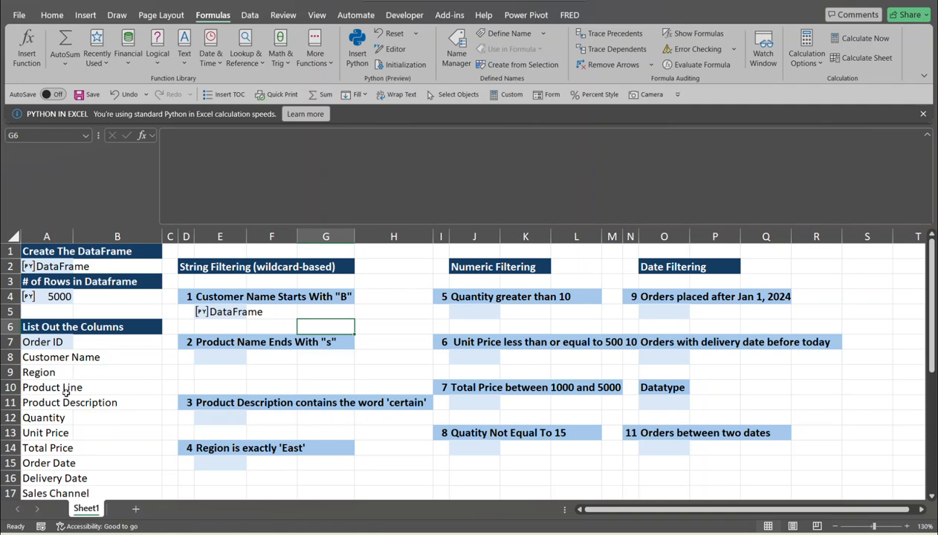
pyautogui.click(80, 447)
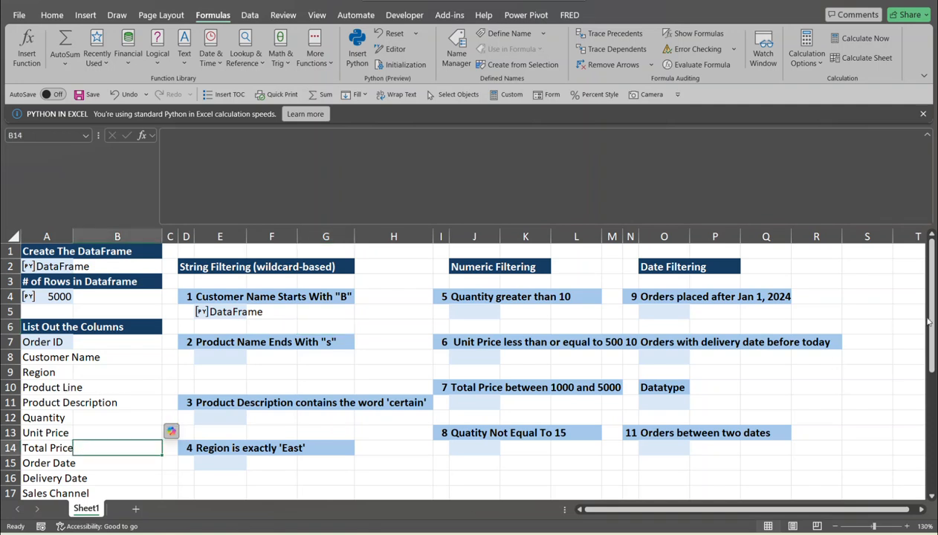
pyautogui.moveTo(931, 327)
pyautogui.mouseDown()
pyautogui.moveTo(931, 351)
pyautogui.moveTo(932, 327)
pyautogui.mouseUp()
pyautogui.click(221, 355)
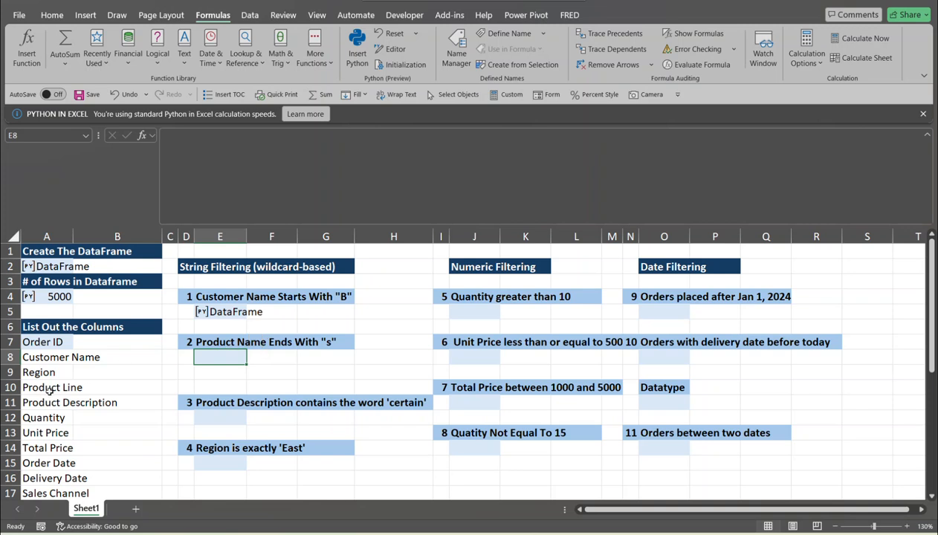
pyautogui.moveTo(929, 312); pyautogui.dragTo(926, 440)
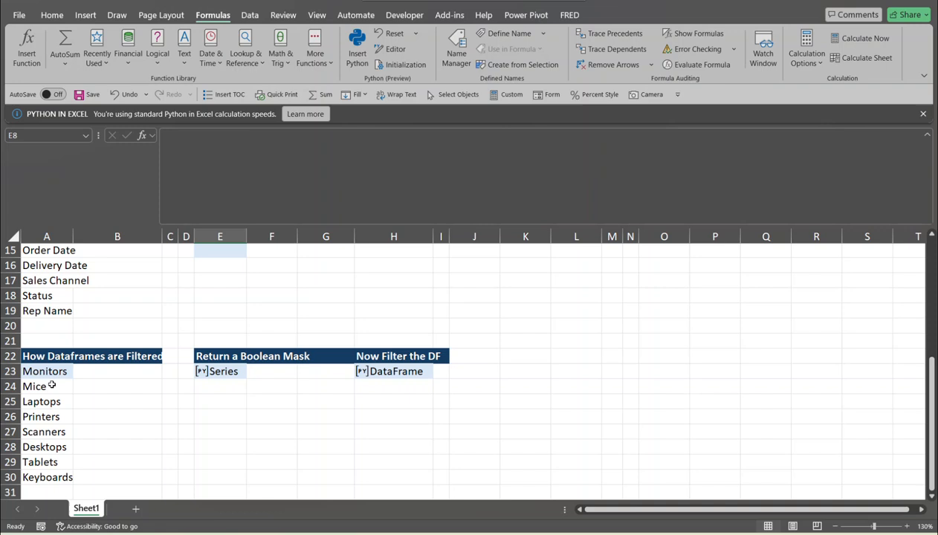
pyautogui.moveTo(928, 382); pyautogui.dragTo(928, 290)
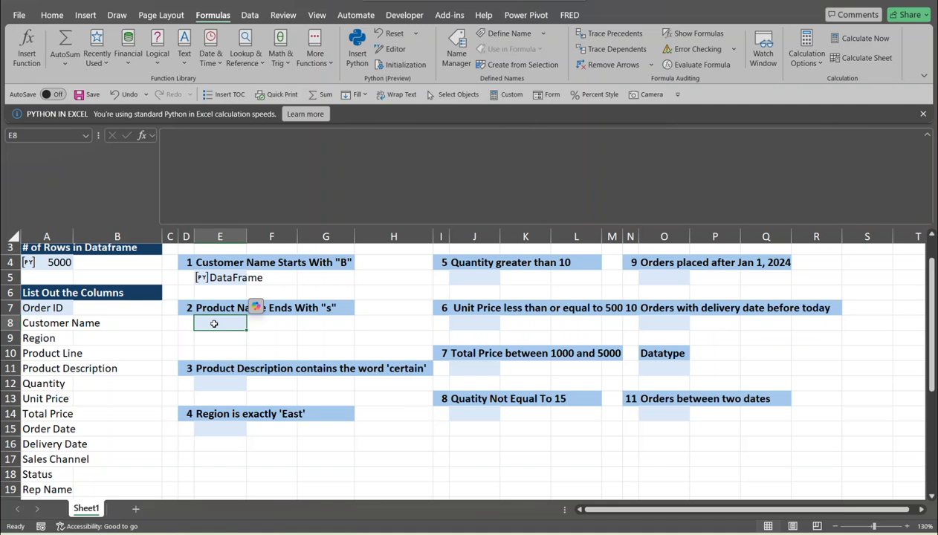
pyautogui.write('=py')
pyautogui.press('Tab')
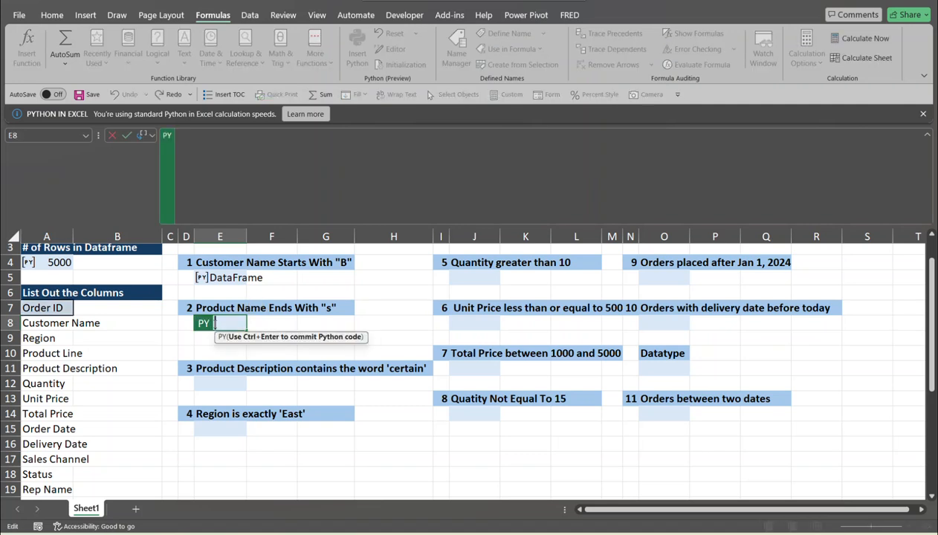
pyautogui.write('df[df')
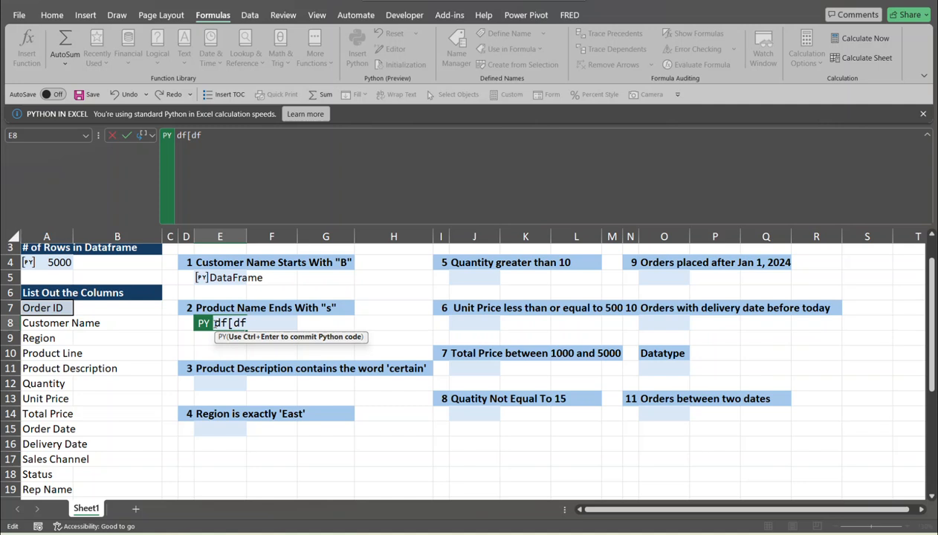
pyautogui.write('["Product')
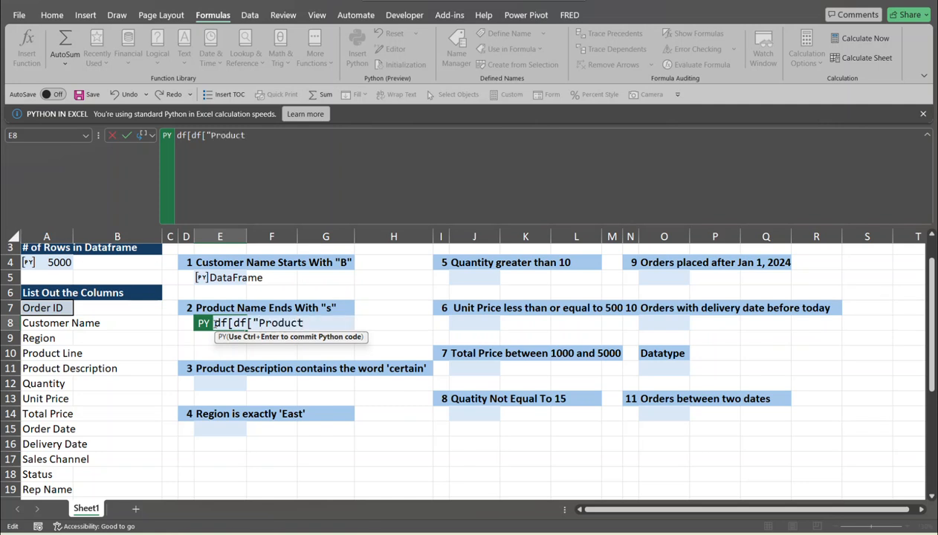
pyautogui.write(' Line"].str .endswith')
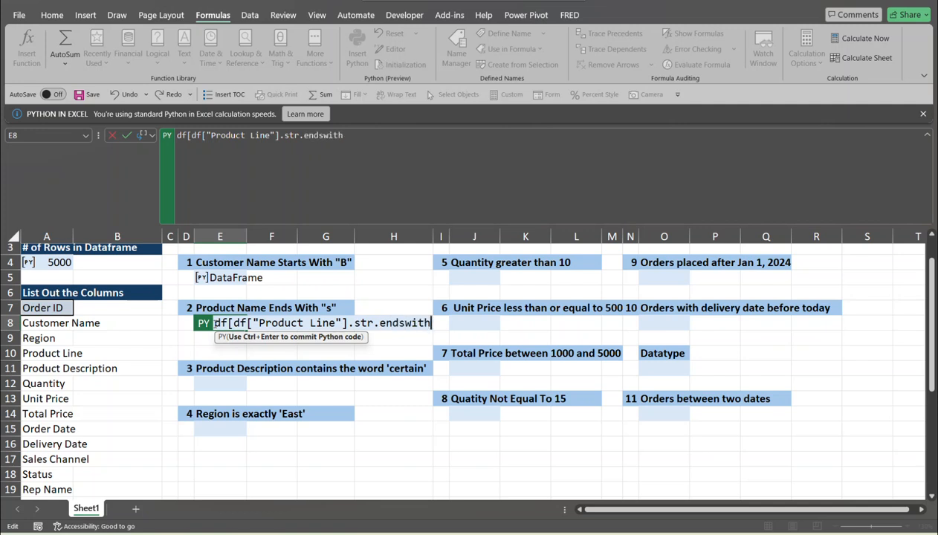
pyautogui.write('("s")]')
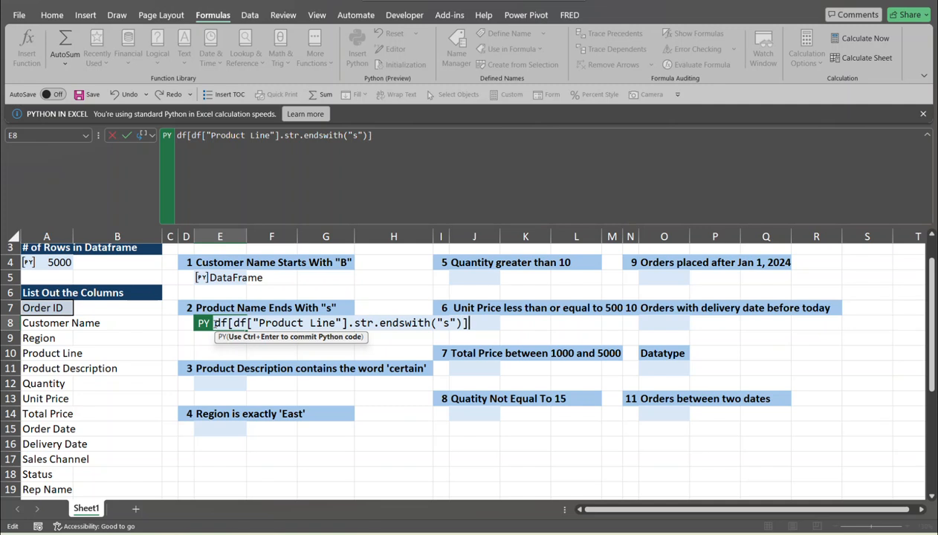
pyautogui.hotkey('ctrl', 'Return')
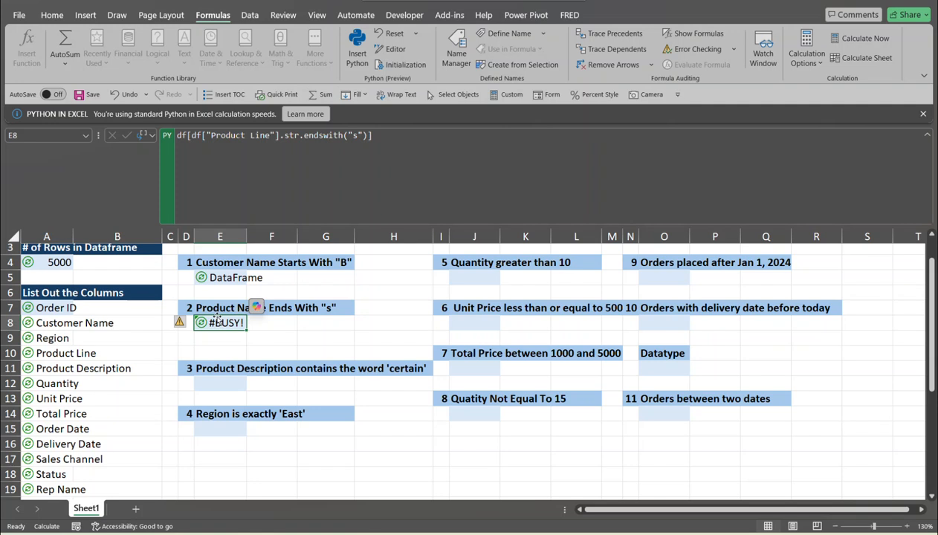
# - Examine the Product Line column in the data card of the filtered DataFrame in E8
pyautogui.click(201, 323)
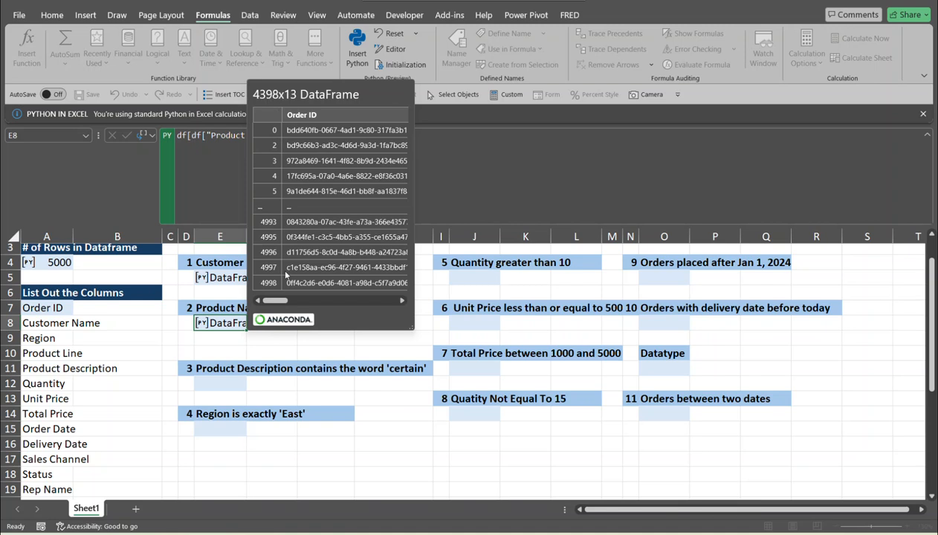
pyautogui.moveTo(283, 300); pyautogui.dragTo(318, 300)
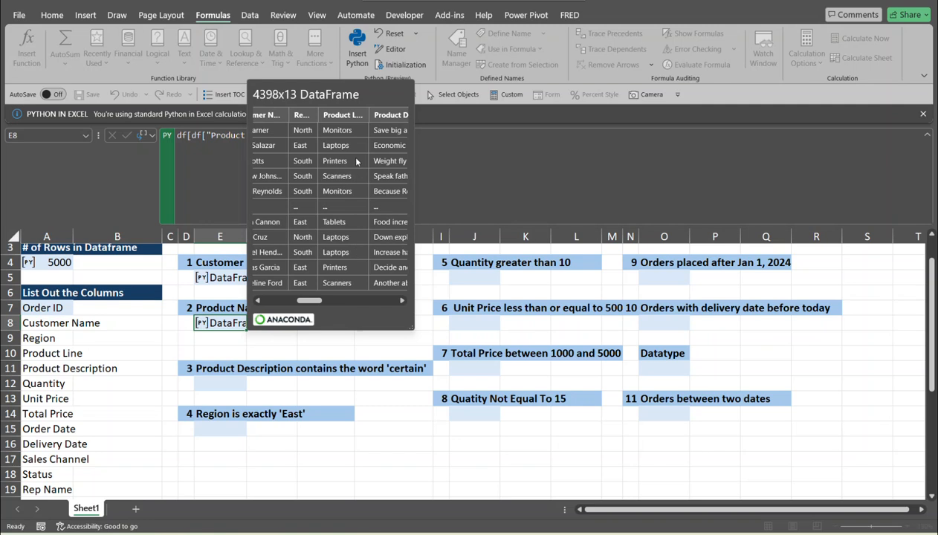
pyautogui.click(478, 145)
# - Enter and commit the Python code df[df["Product Description"].str.contains("certain",case=False)] in E12 under Product Description contains the word 'certain'
pyautogui.click(230, 385)
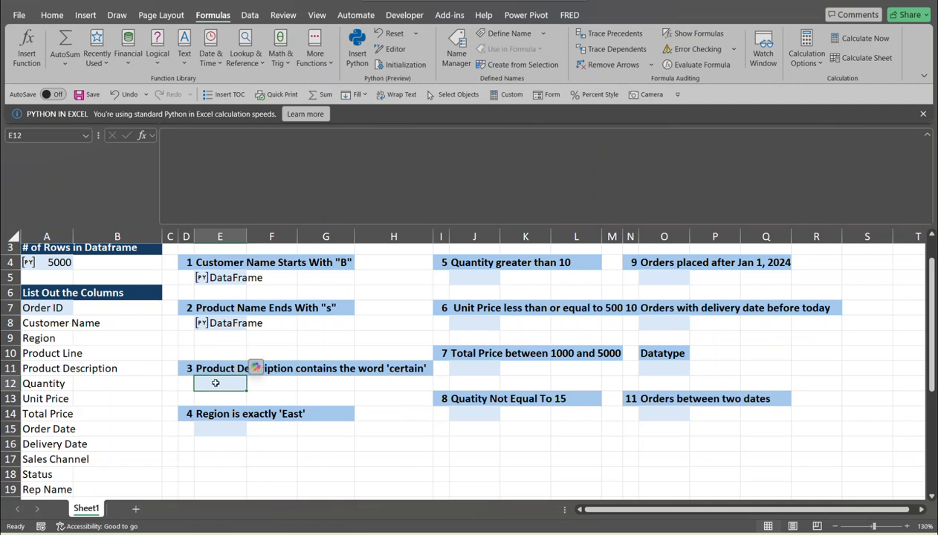
pyautogui.write('=py')
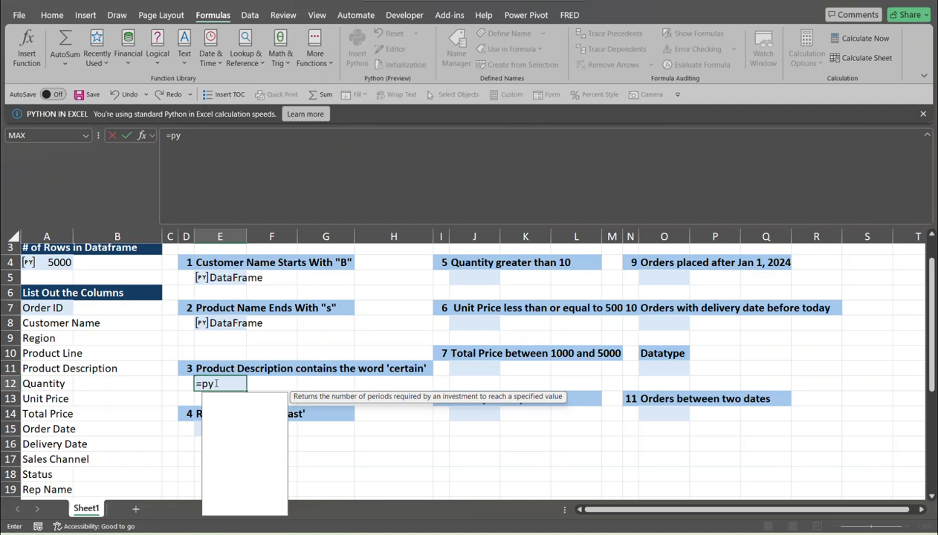
pyautogui.press('Tab')
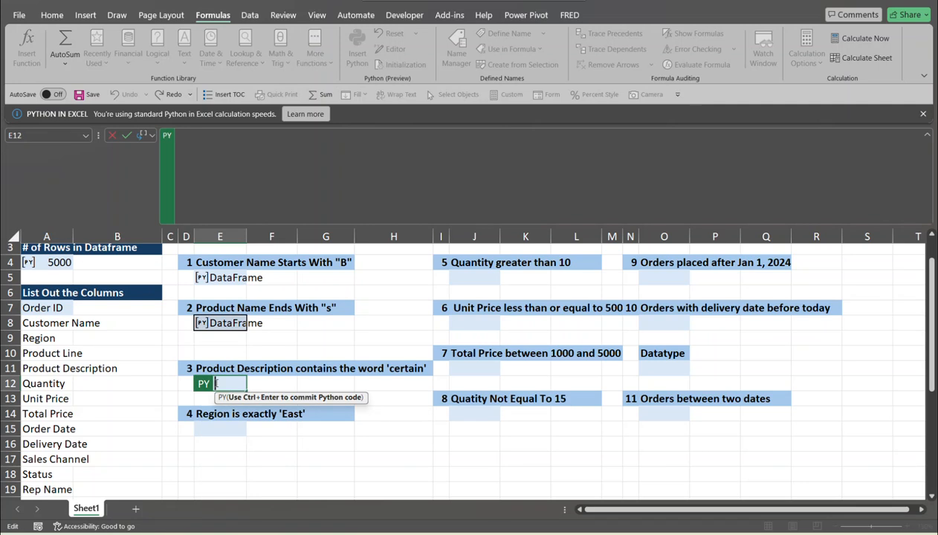
pyautogui.write('df[df')
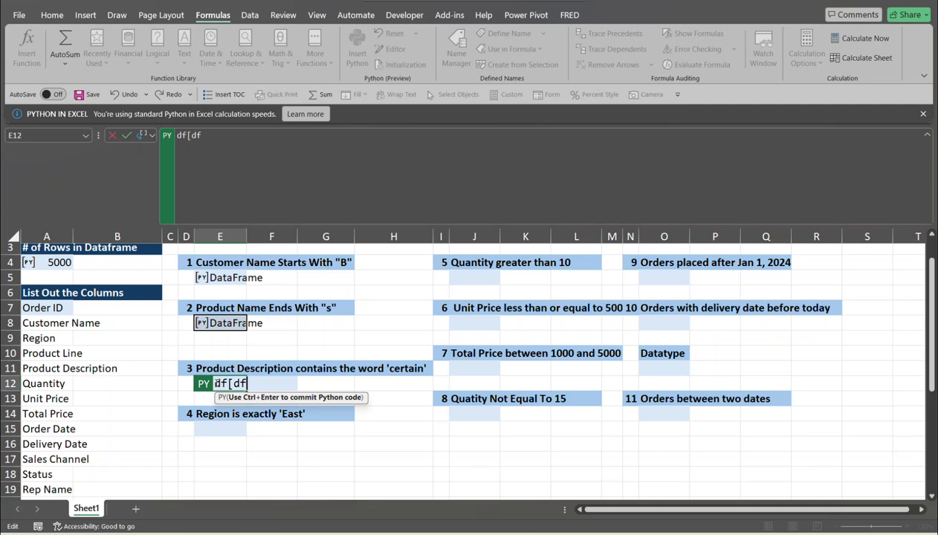
pyautogui.write('["Product De')
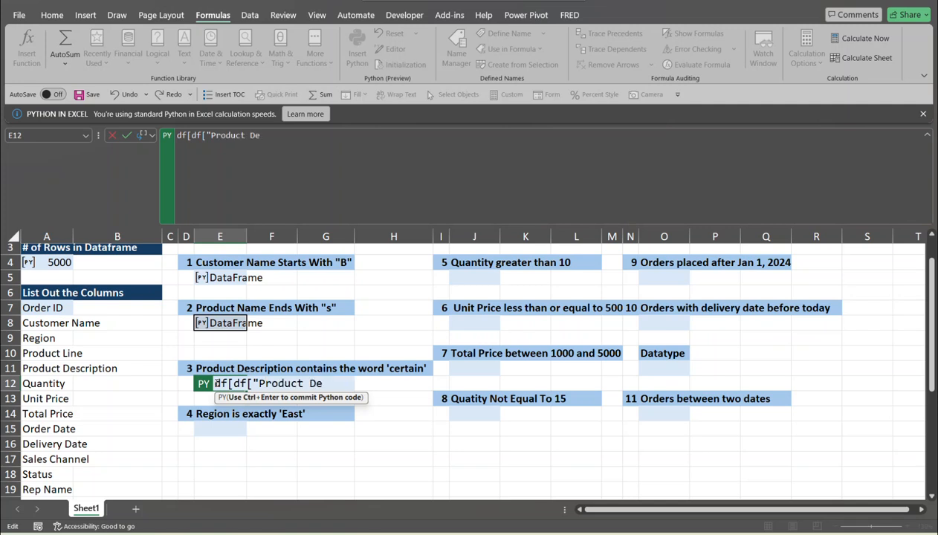
pyautogui.write('scription')
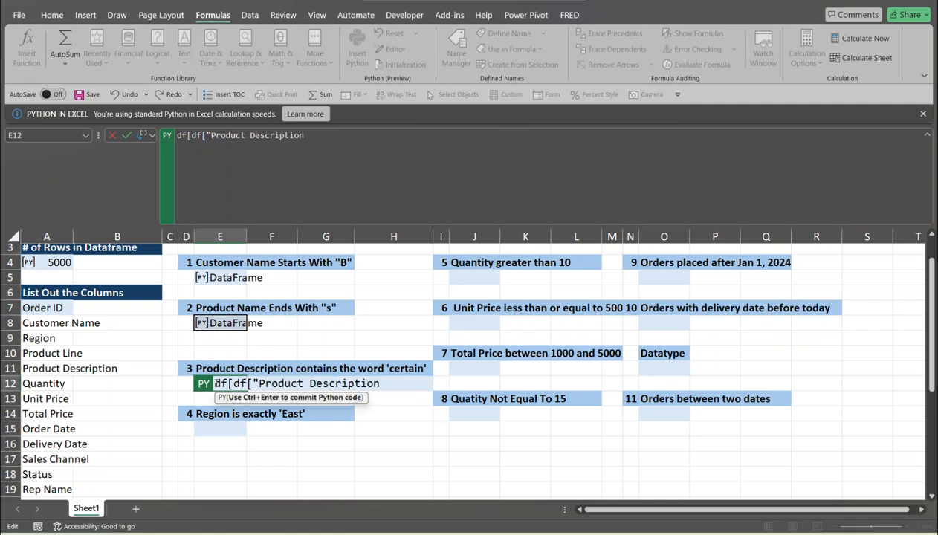
pyautogui.write('"].st r.cont')
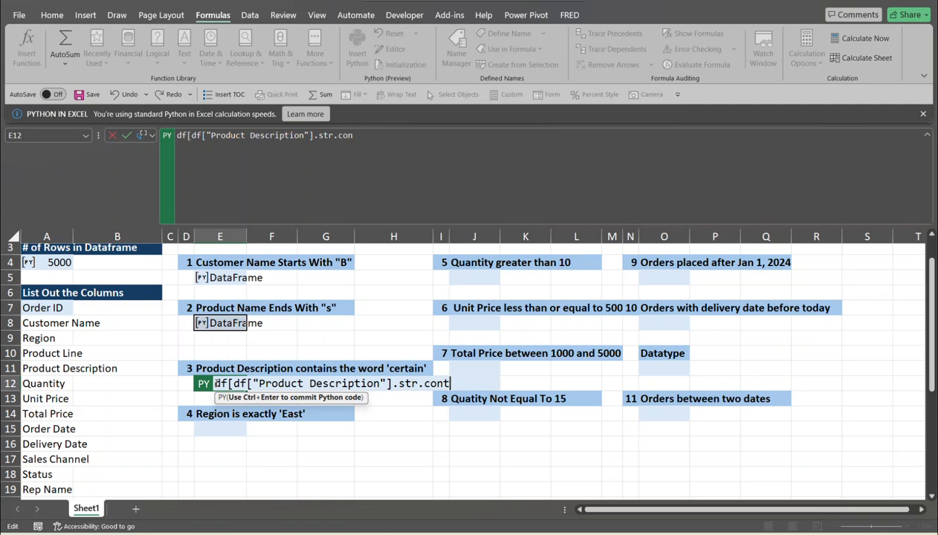
pyautogui.write('ains("')
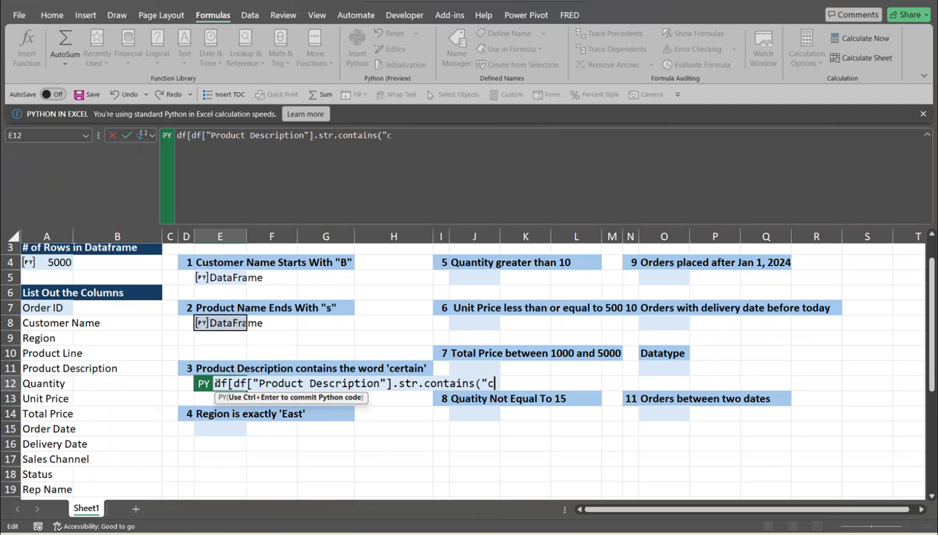
pyautogui.write('certain')
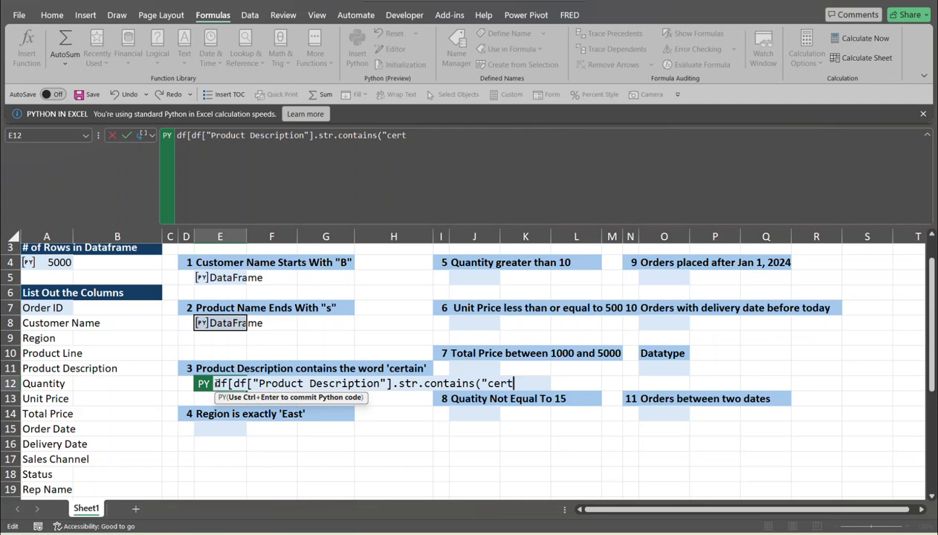
pyautogui.write('",case')
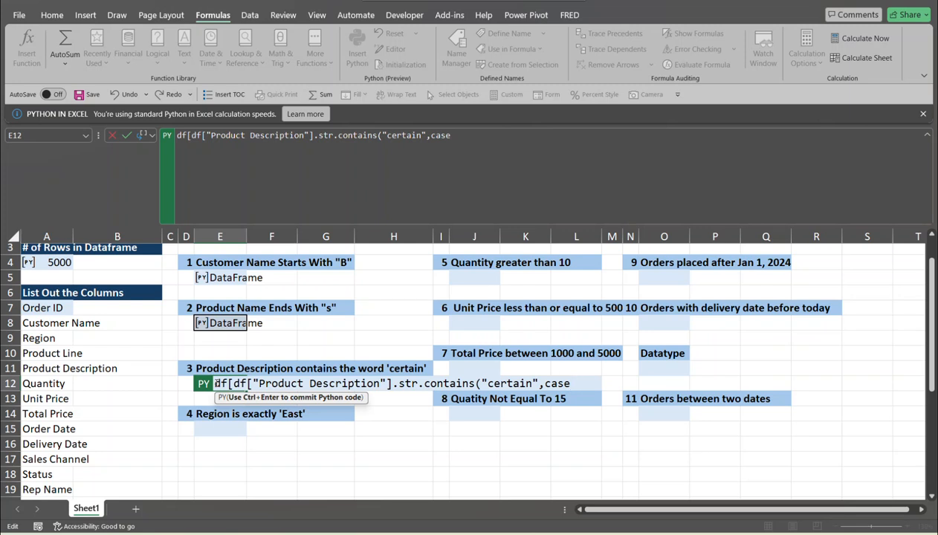
pyautogui.write('=False')
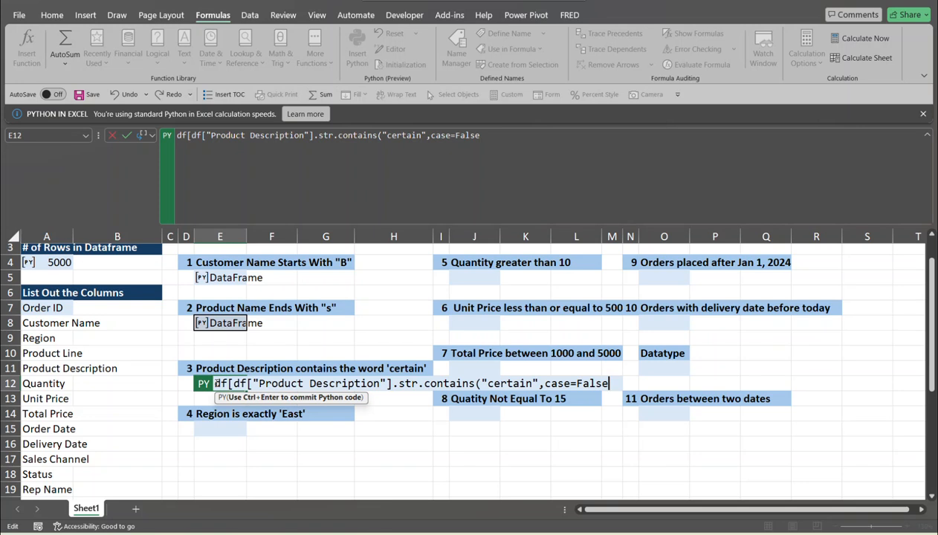
pyautogui.write(')]')
pyautogui.hotkey('ctrl', 'Return')
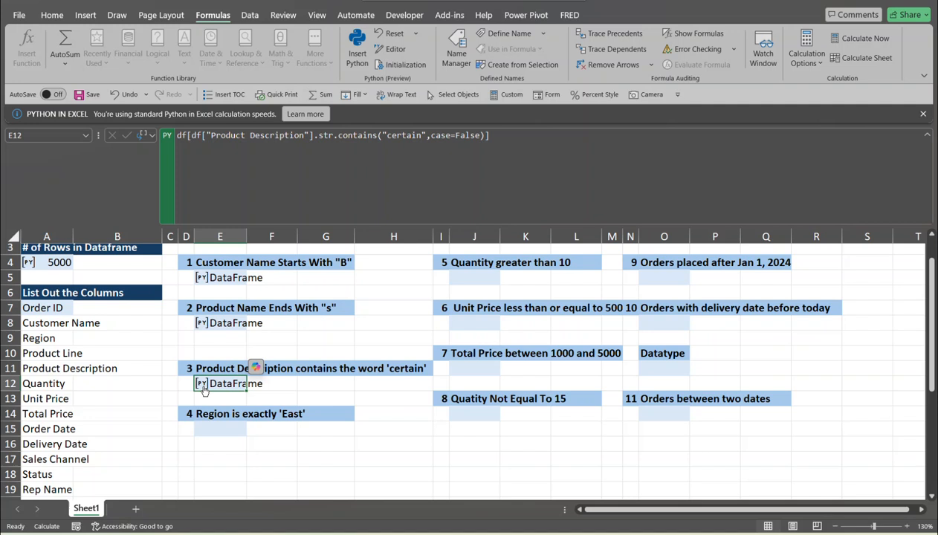
# - Examine the Product Description column in the data card of the filtered DataFrame in E12
pyautogui.click(202, 384)
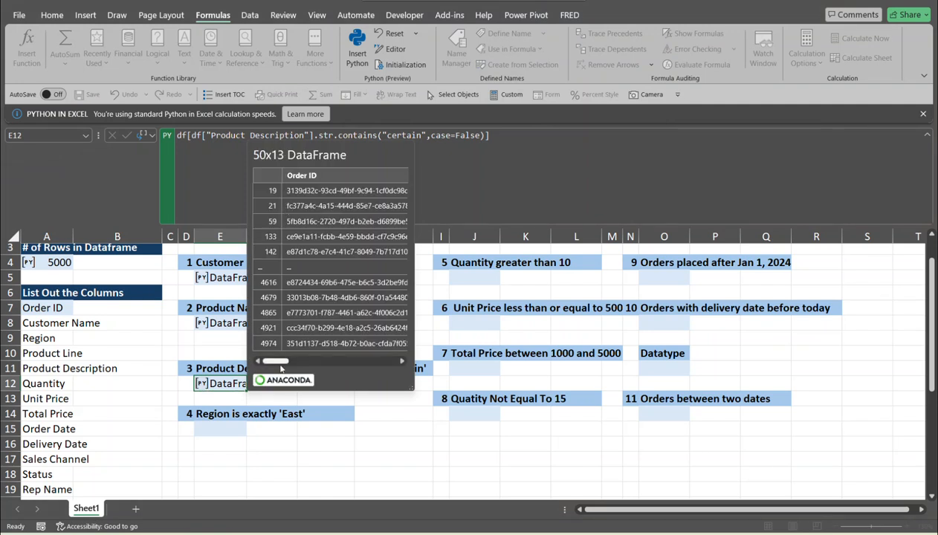
pyautogui.moveTo(281, 367); pyautogui.dragTo(333, 368)
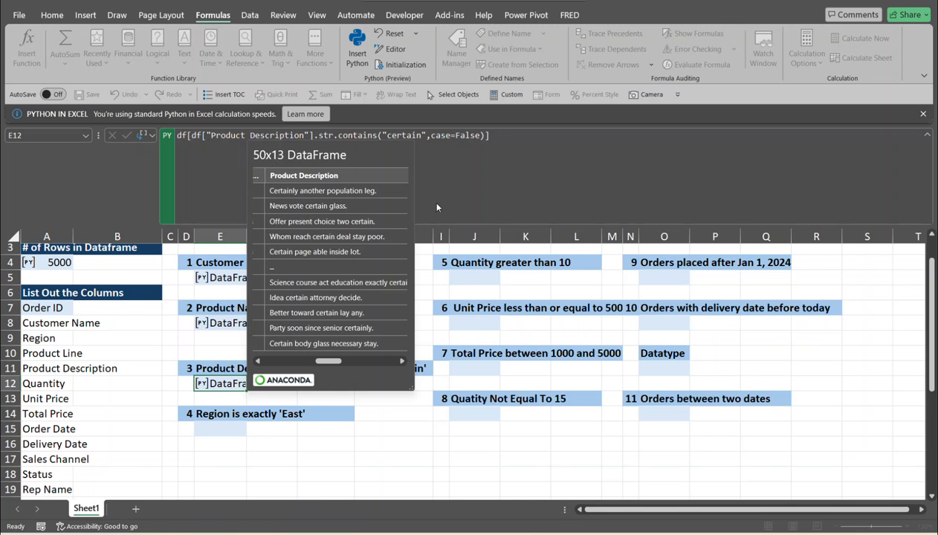
# - Enter the Python code df[df["Region"] == "East"] in E15 under Region is exactly 'East' and commit it
pyautogui.click(203, 429)
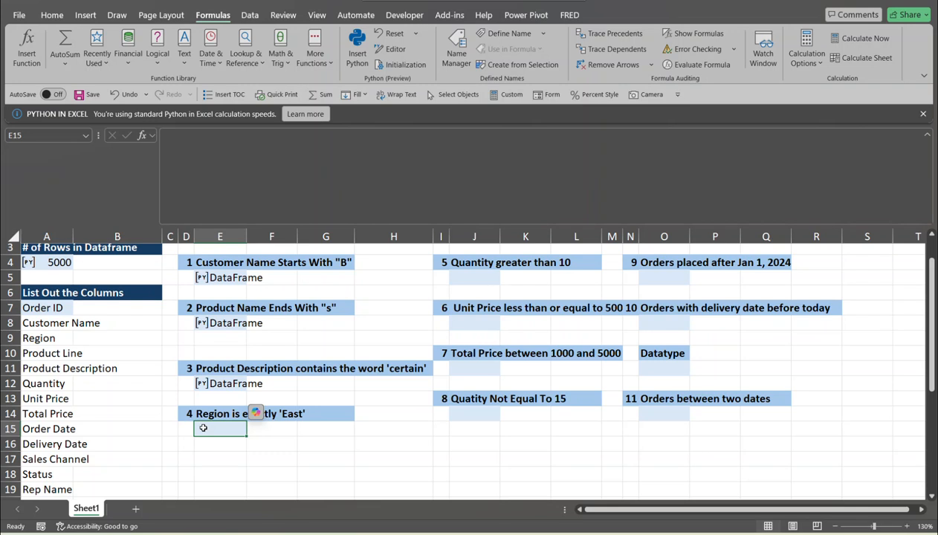
pyautogui.scroll(1, 203, 424)
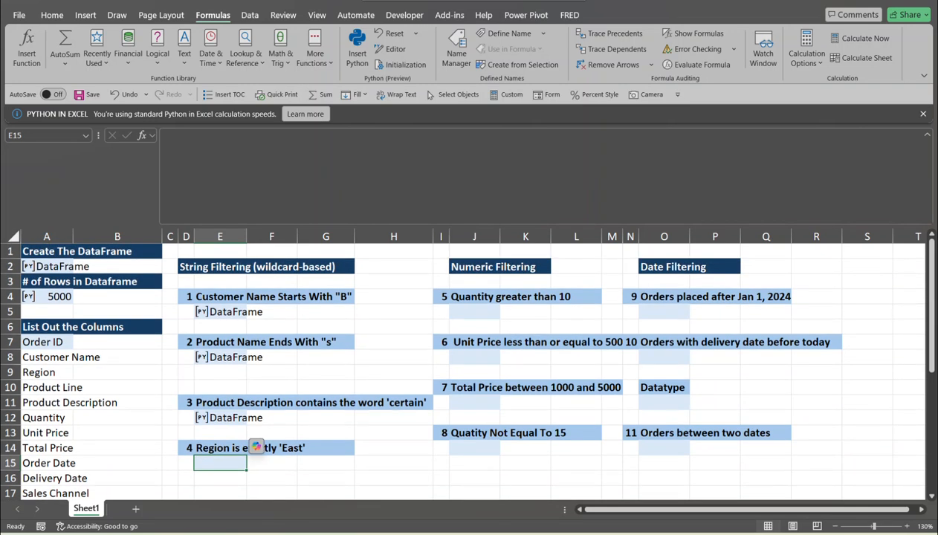
pyautogui.moveTo(930, 330); pyautogui.dragTo(930, 350)
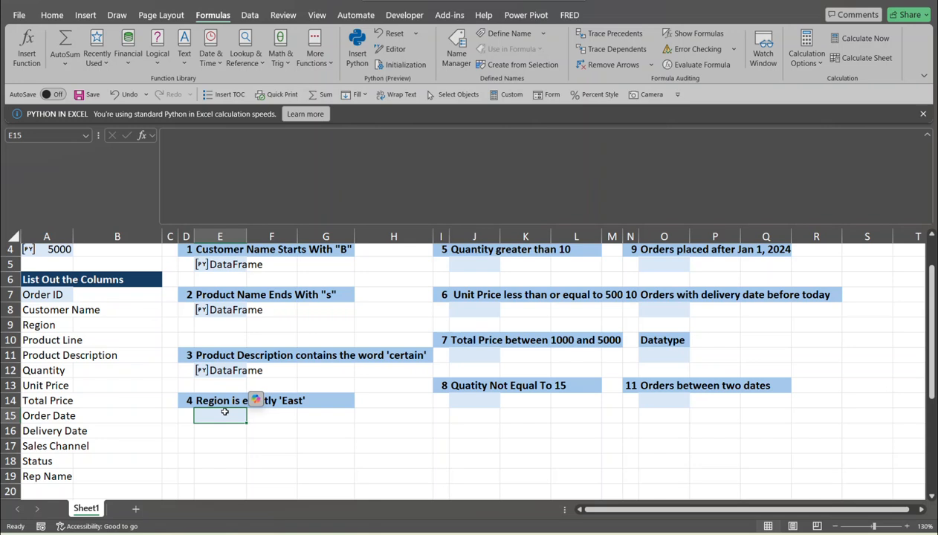
pyautogui.write('=py')
pyautogui.press('Tab')
pyautogui.write('df[')
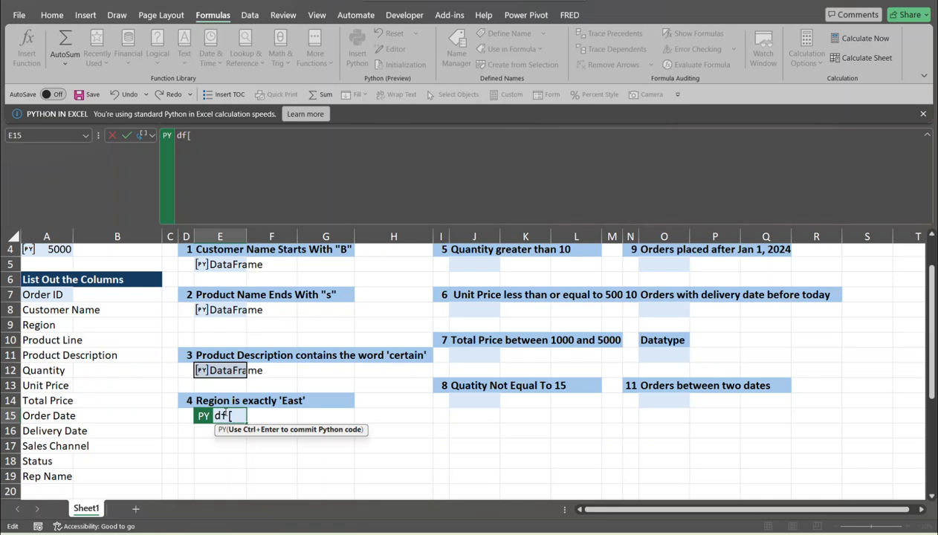
pyautogui.write('df["Re')
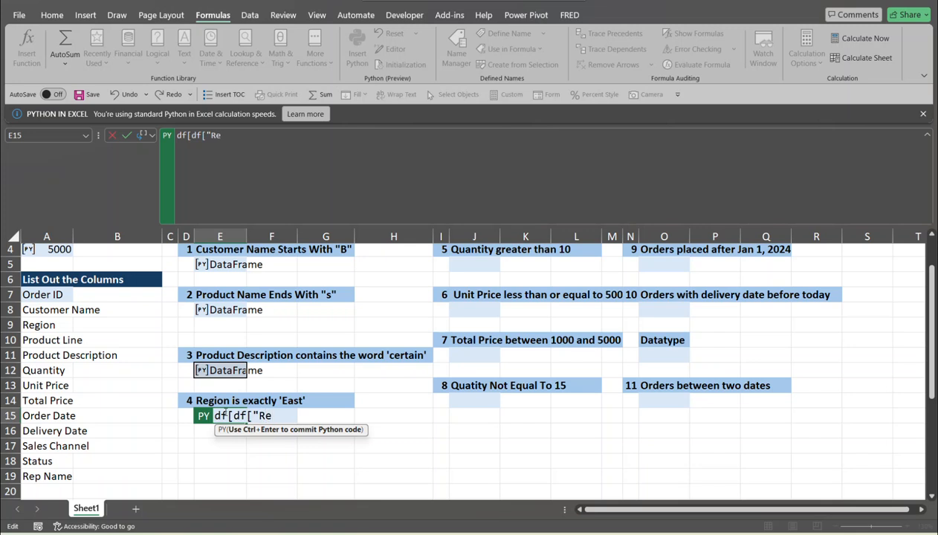
pyautogui.write('gion"]')
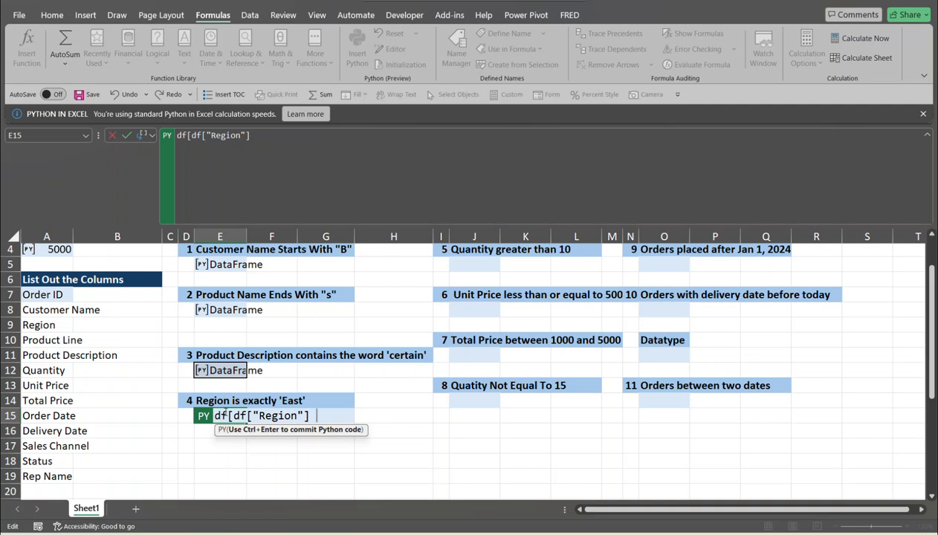
pyautogui.write(' == "East"')
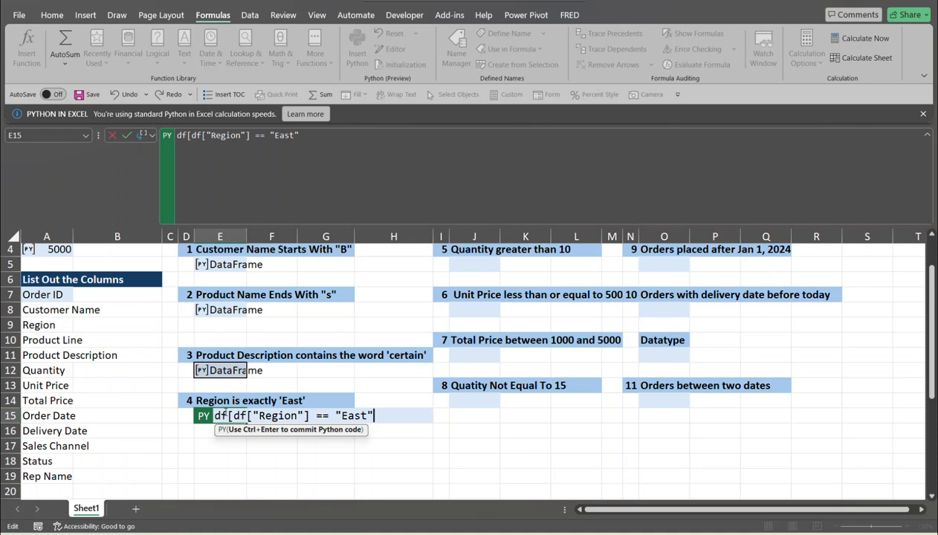
pyautogui.write(']')
pyautogui.hotkey('ctrl', 'Return')
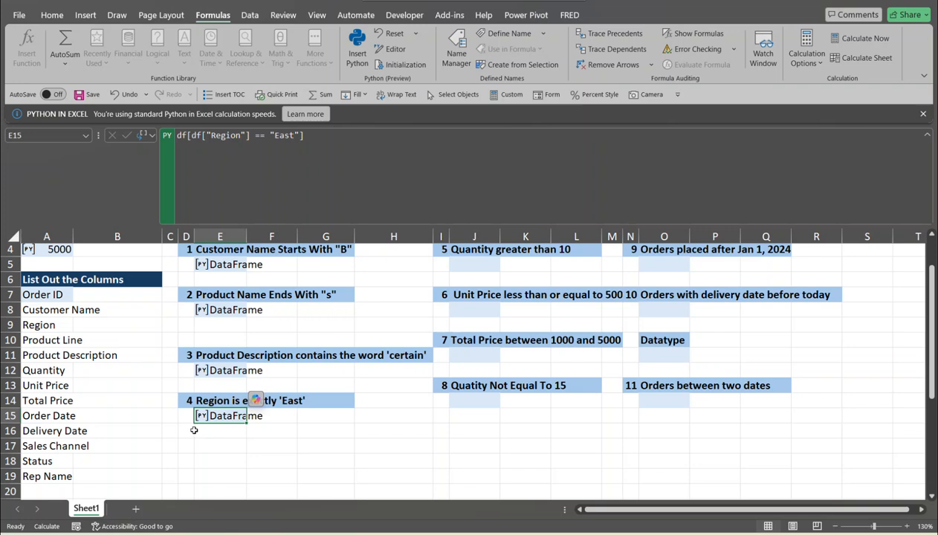
# - Examine the Region column in the data card of the filtered DataFrame in E15, then close the card
pyautogui.click(201, 416)
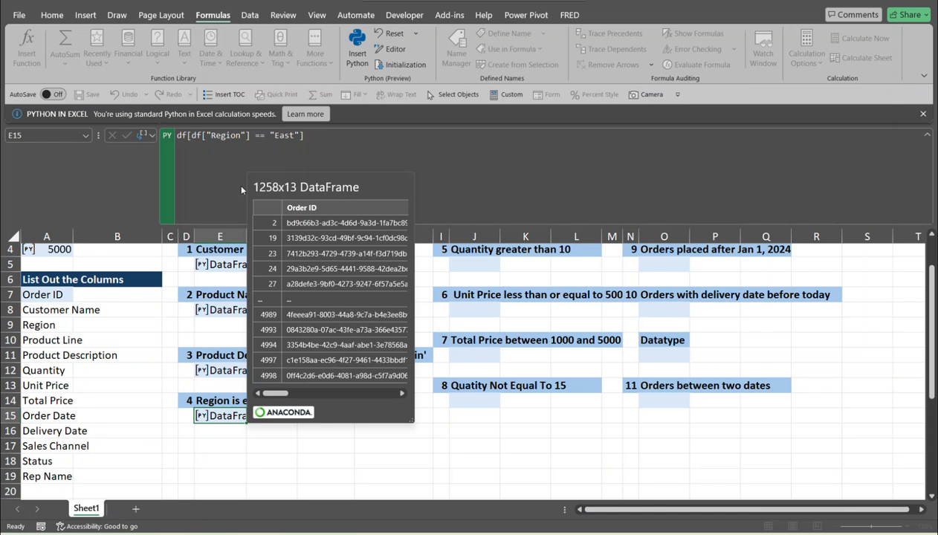
pyautogui.moveTo(281, 394); pyautogui.dragTo(322, 394)
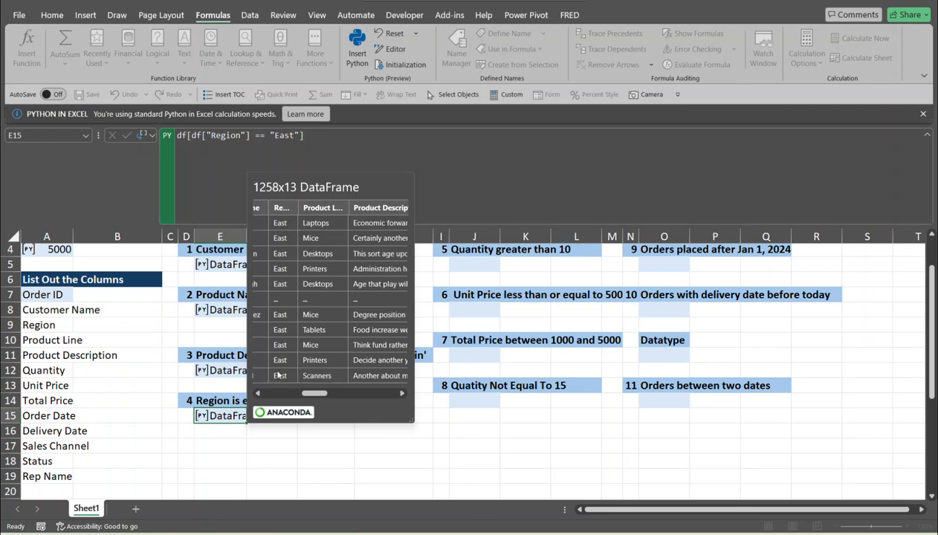
pyautogui.click(484, 178)
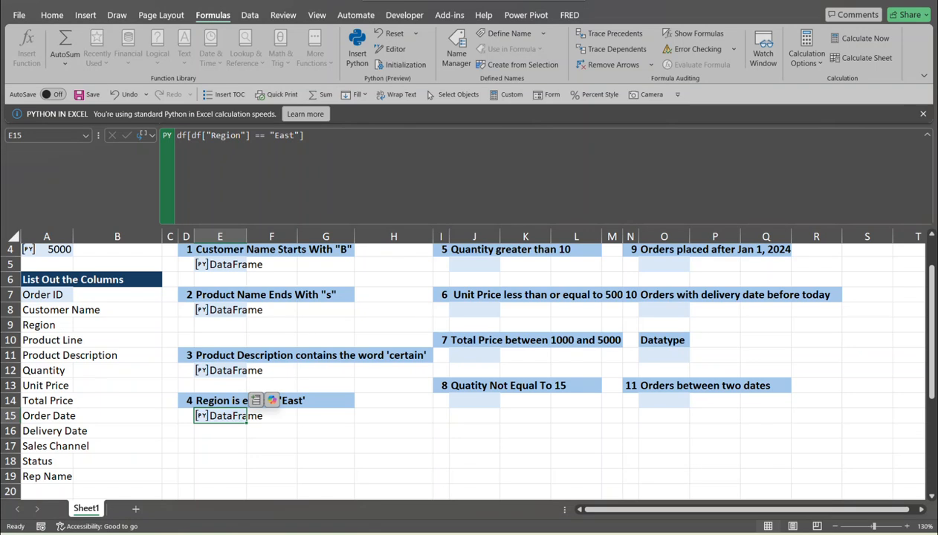
# - Enter the Python code df[df["Quantity"] > 10] in J5 under Quantity greater than 10 and commit it
pyautogui.scroll(1, 448, 291)
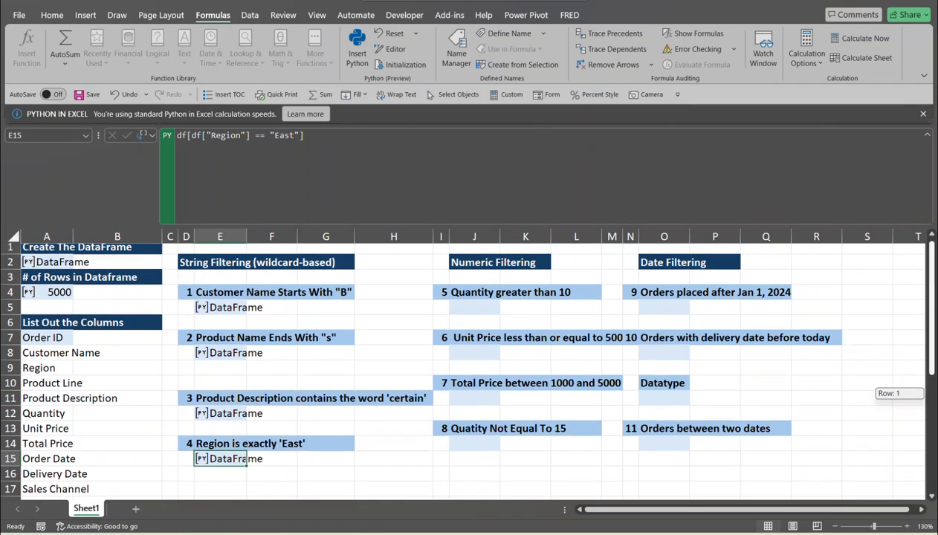
pyautogui.click(466, 310)
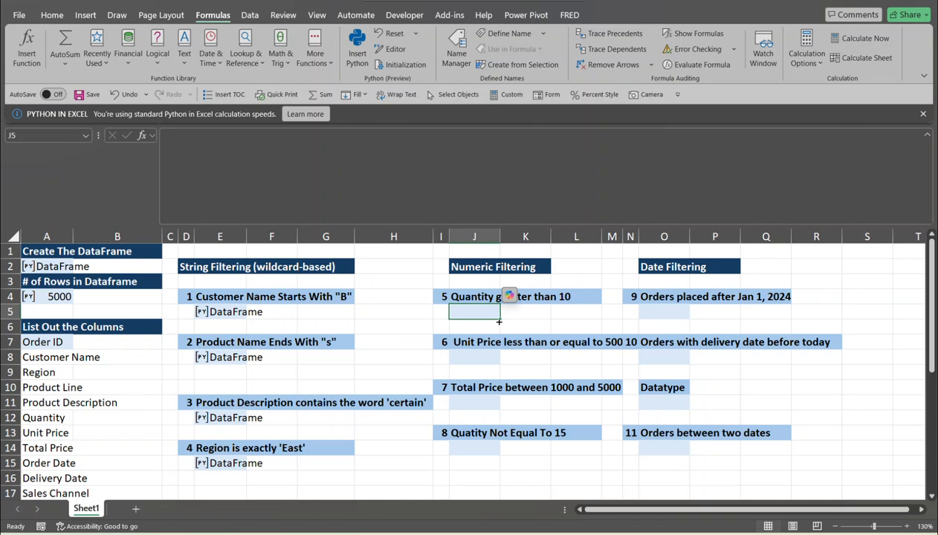
pyautogui.write('=')
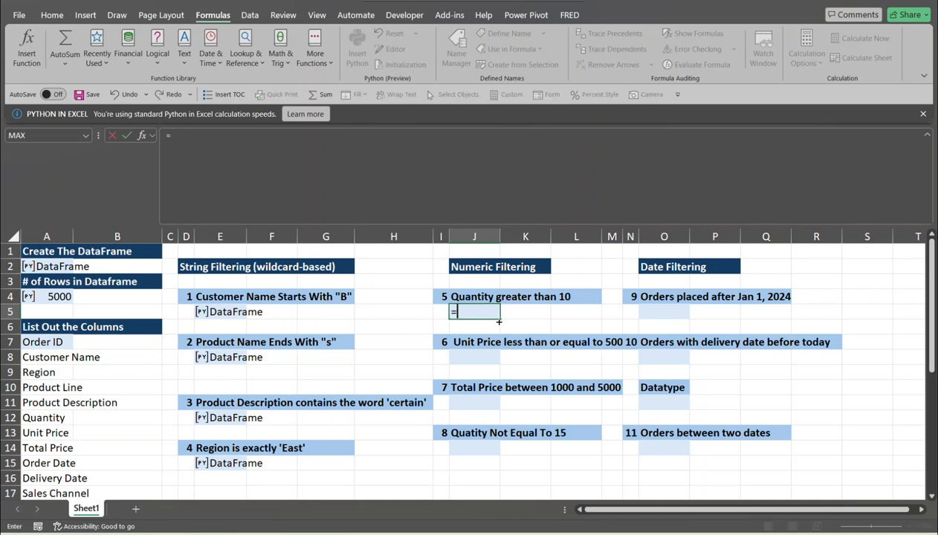
pyautogui.write('py')
pyautogui.press('Tab')
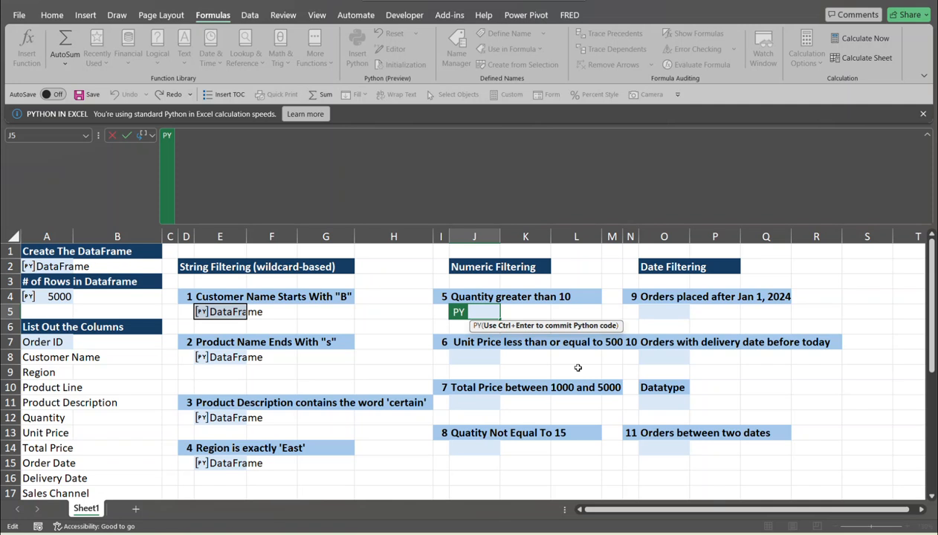
pyautogui.write('df')
pyautogui.press('BackSpace')
pyautogui.write('[df[')
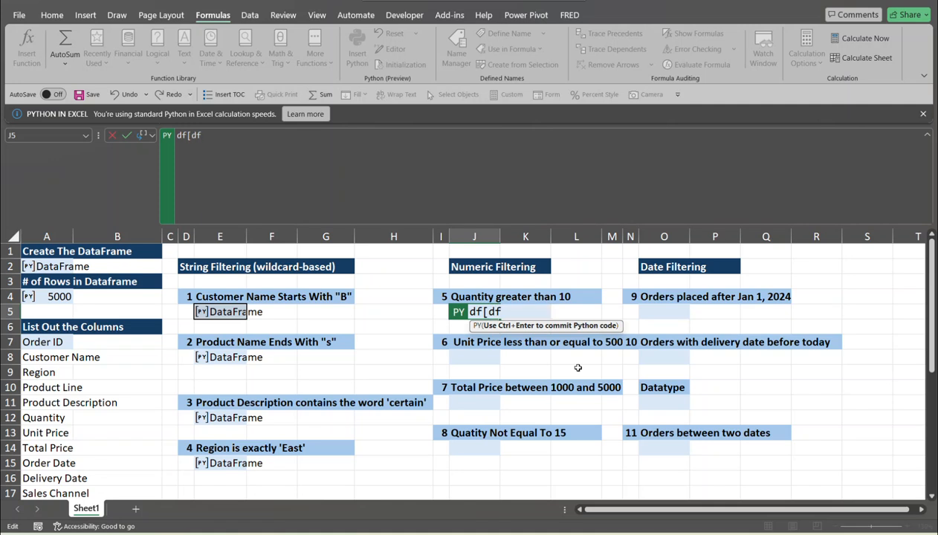
pyautogui.write('"Quantit')
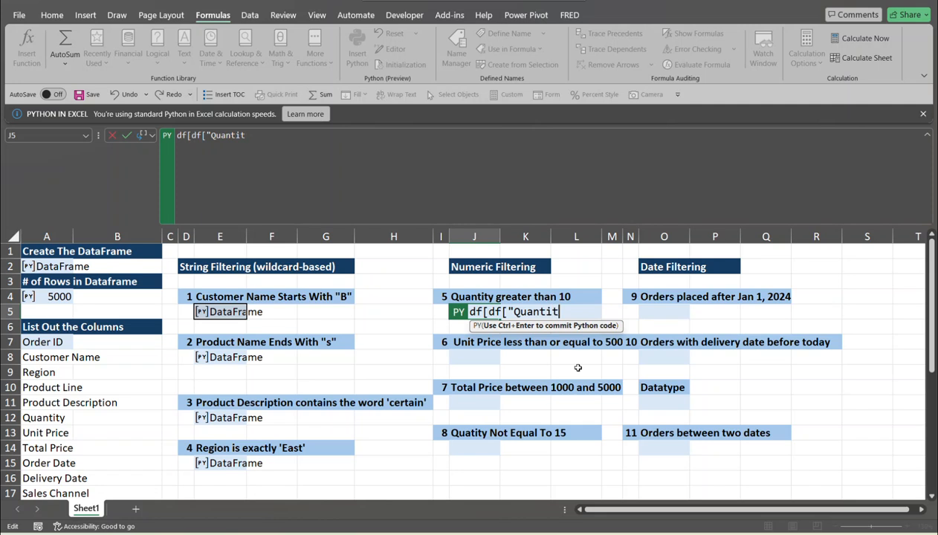
pyautogui.write('y"] > 10')
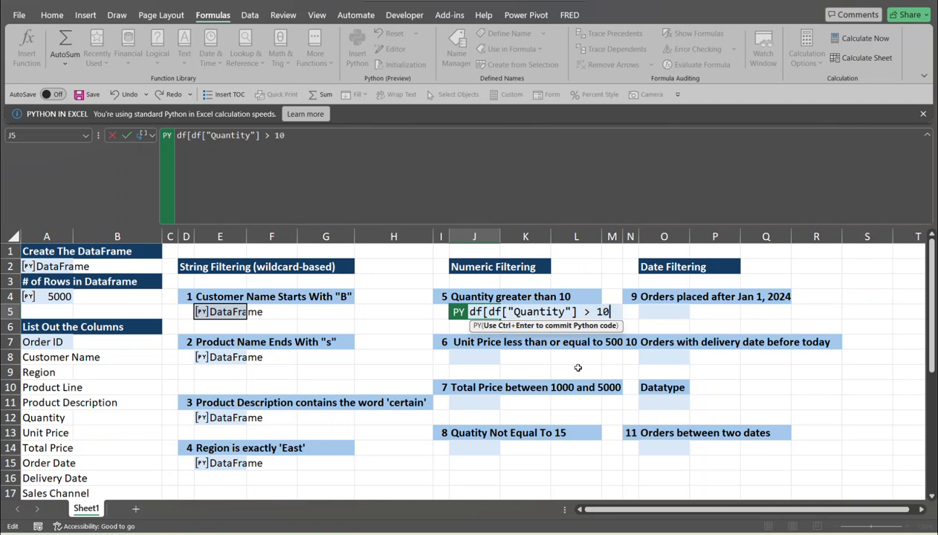
pyautogui.write(']')
pyautogui.hotkey('ctrl', 'Return')
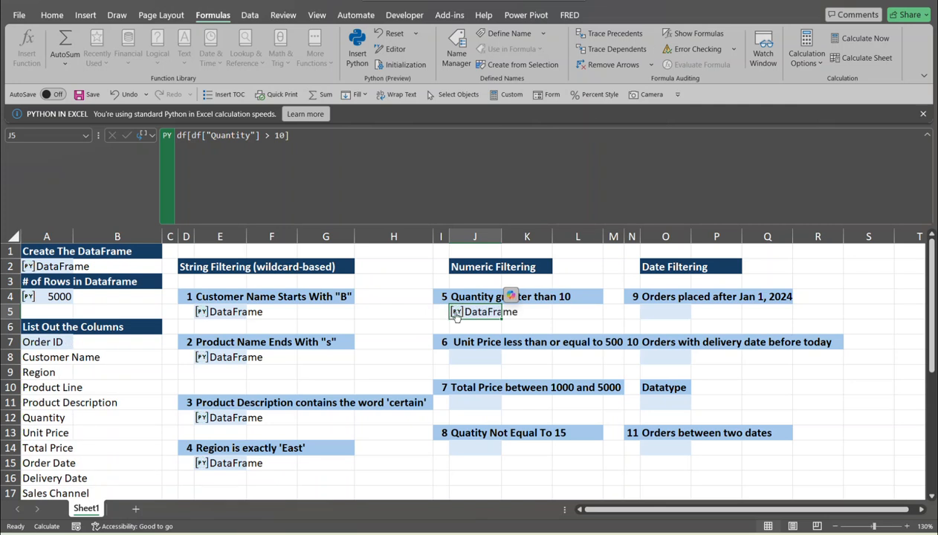
# - Examine the columns in the data card of the filtered DataFrame in J5, widening the card, then close it
pyautogui.click(456, 314)
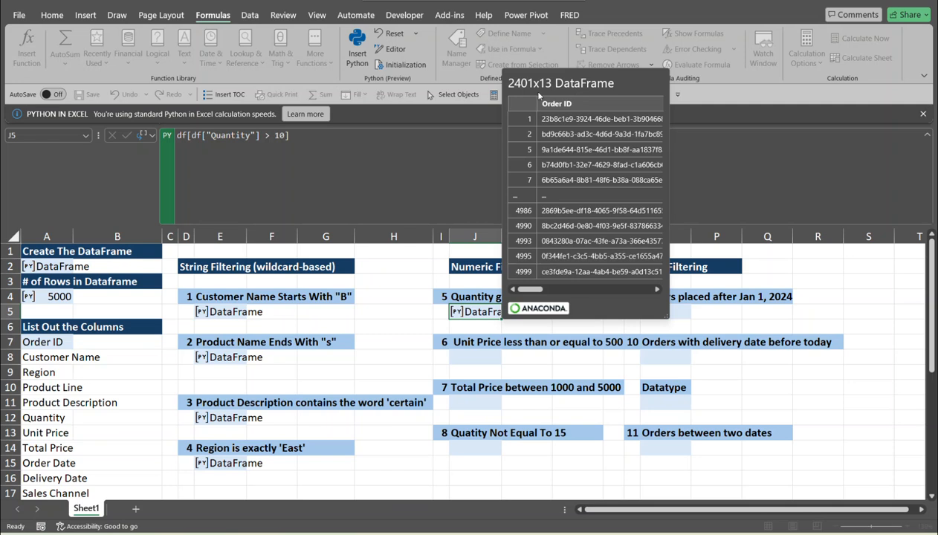
pyautogui.moveTo(532, 290); pyautogui.dragTo(608, 294)
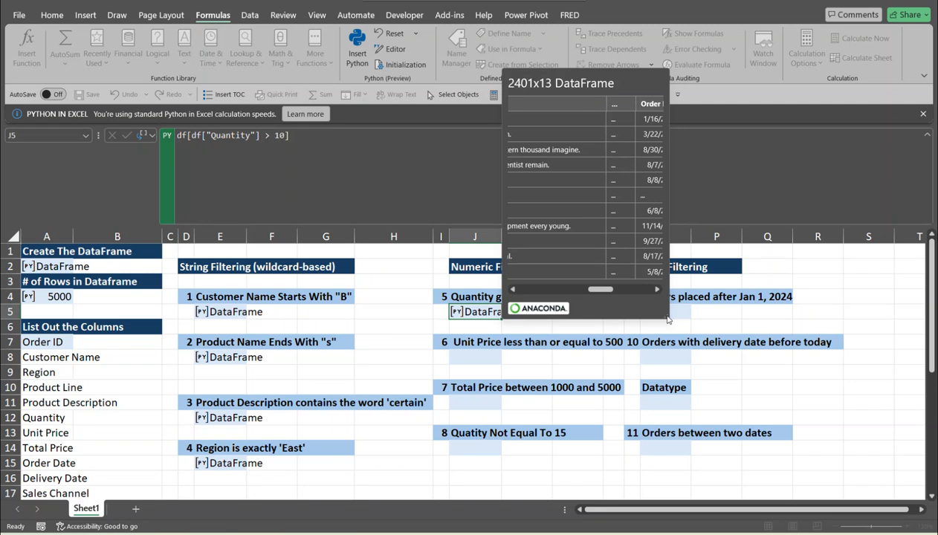
pyautogui.moveTo(667, 318); pyautogui.dragTo(743, 318)
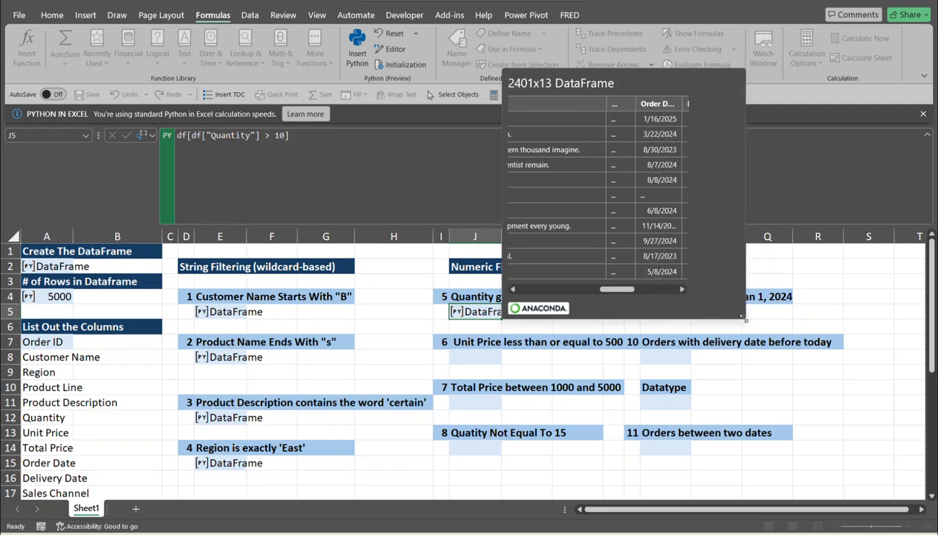
pyautogui.moveTo(647, 289); pyautogui.dragTo(689, 289)
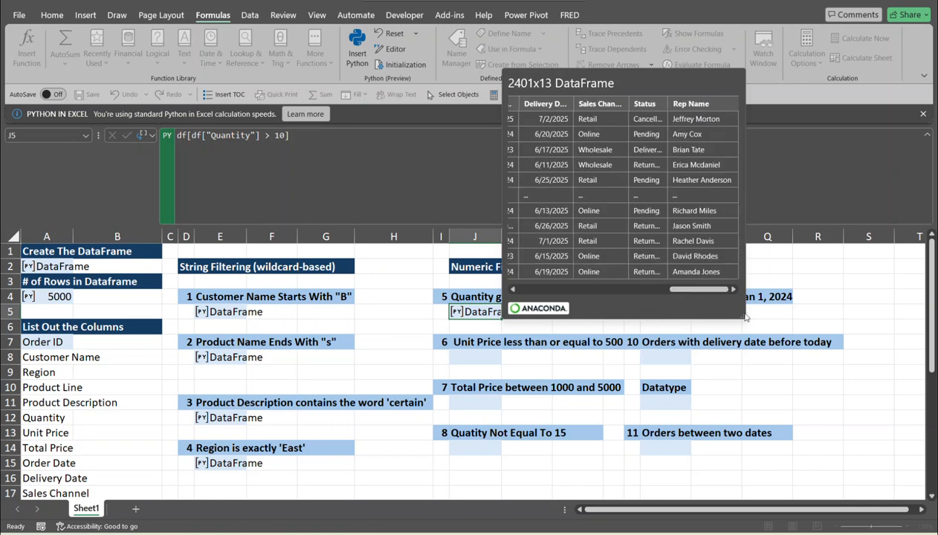
pyautogui.moveTo(743, 319); pyautogui.dragTo(850, 320)
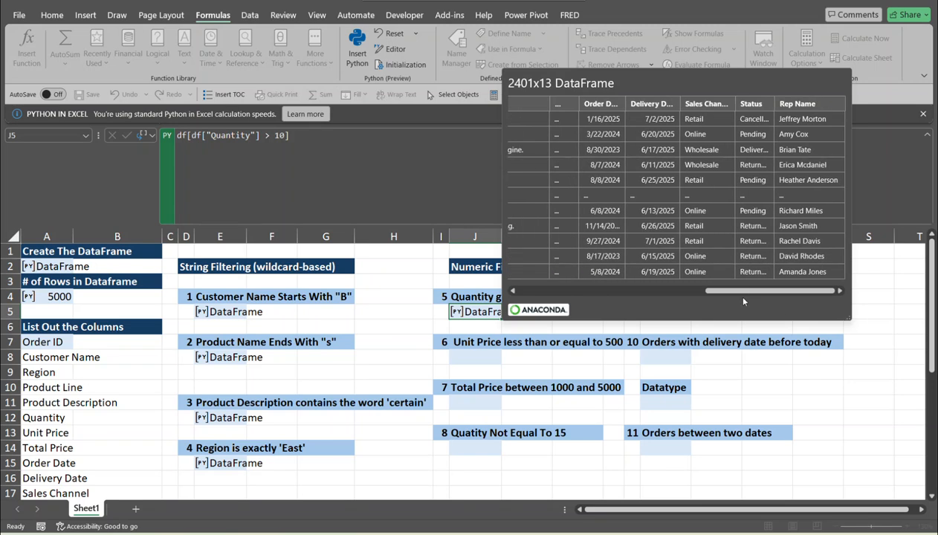
pyautogui.moveTo(752, 291); pyautogui.dragTo(684, 293)
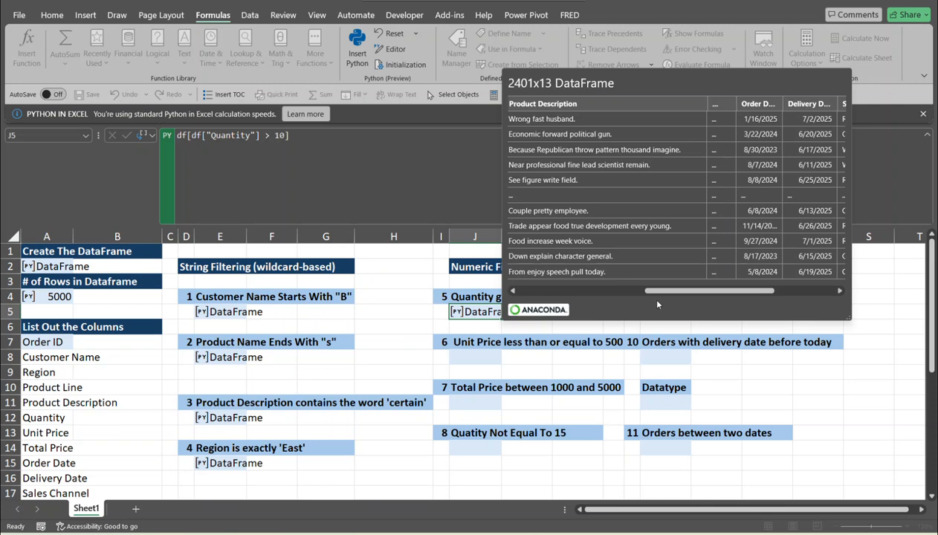
pyautogui.click(462, 311)
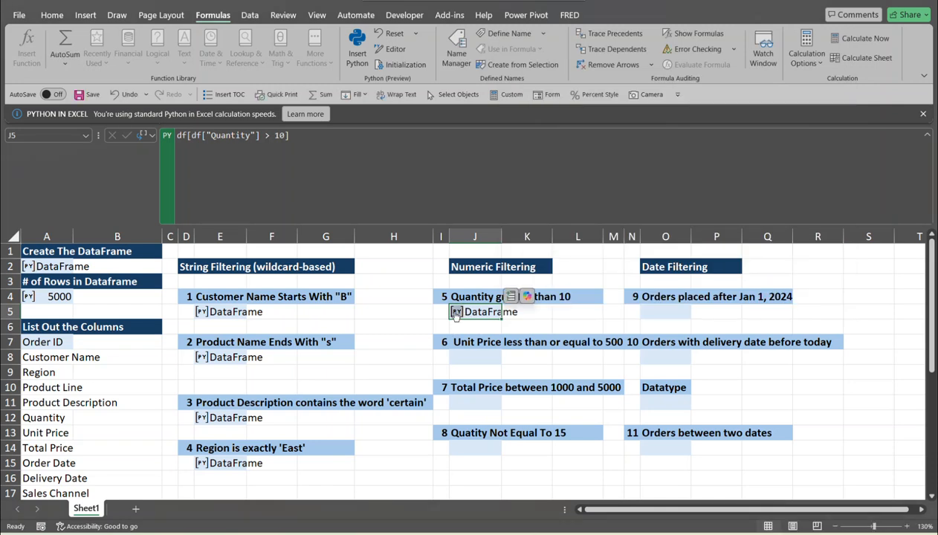
pyautogui.click(455, 313)
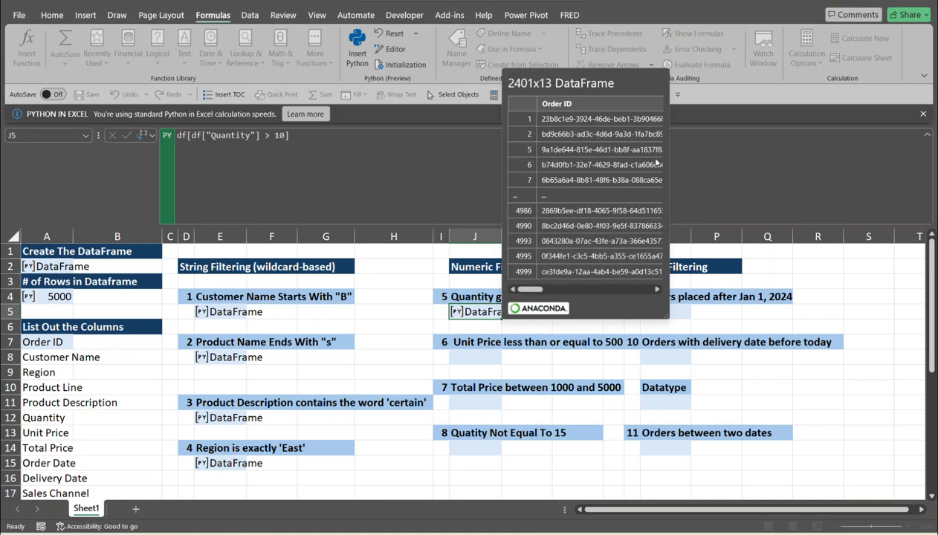
pyautogui.click(757, 178)
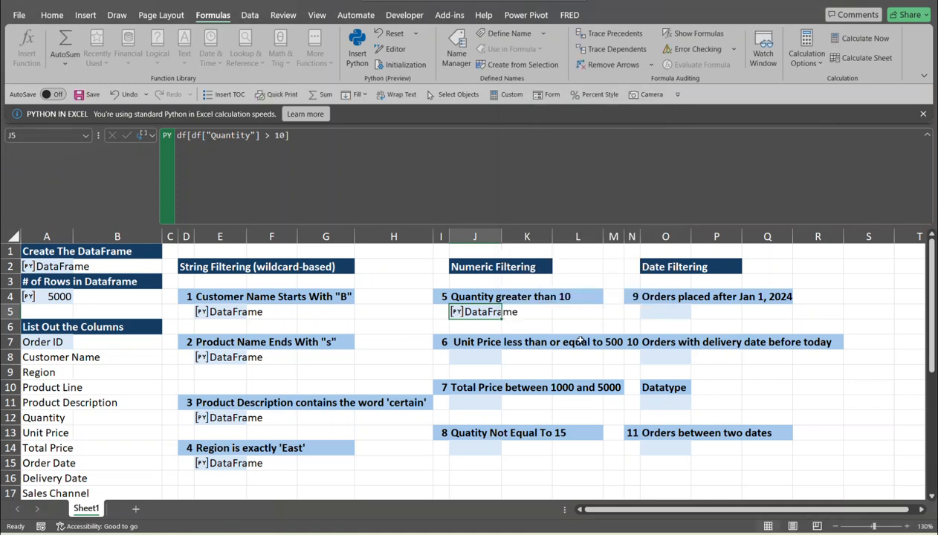
pyautogui.click(477, 359)
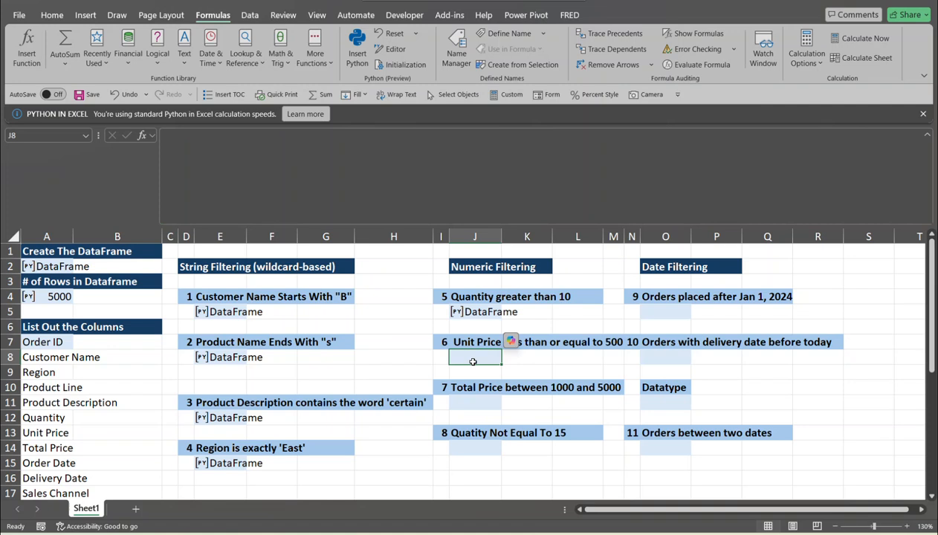
# - Change the J5 Python code to filtered = df[df["Quantity"] > 10] with filtered["Quantity"] on a second line, commit it and check its data card
pyautogui.click(454, 314)
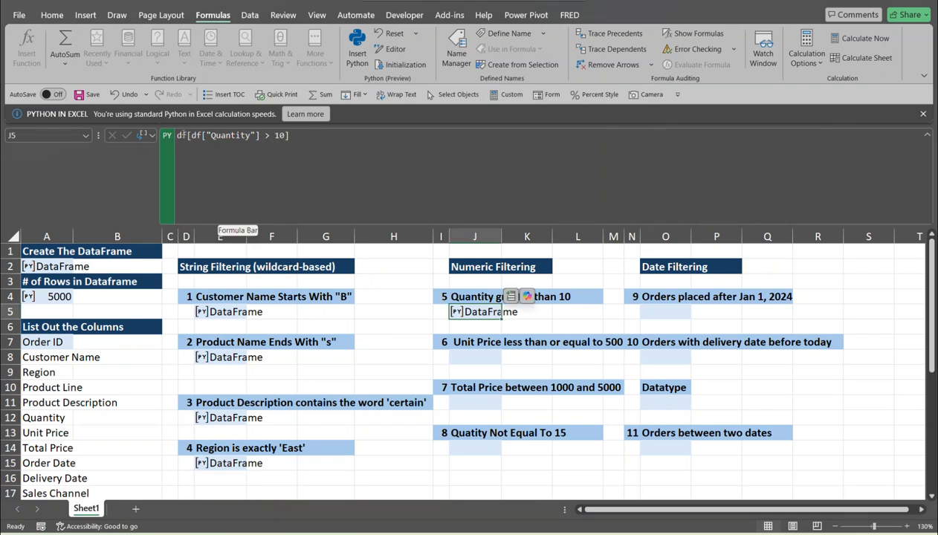
pyautogui.click(176, 136)
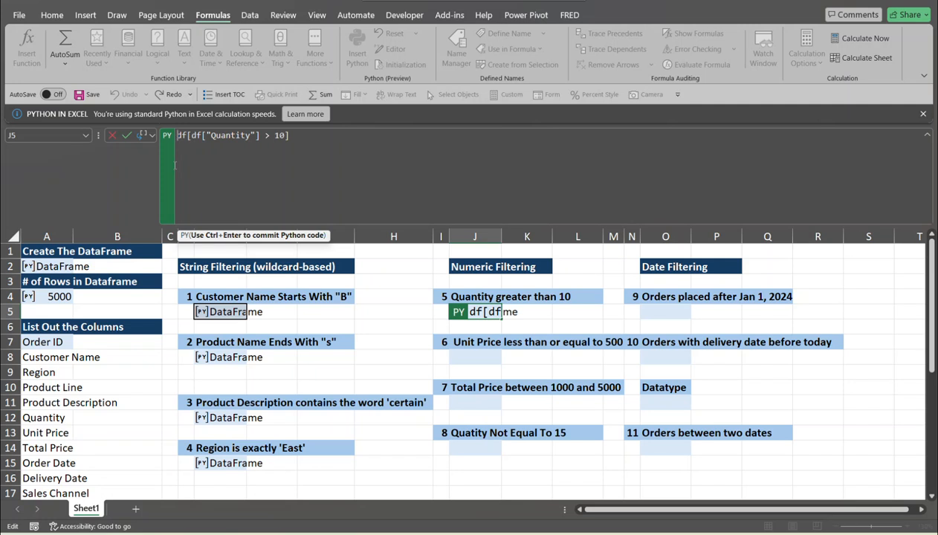
pyautogui.write('fil')
pyautogui.write('tered')
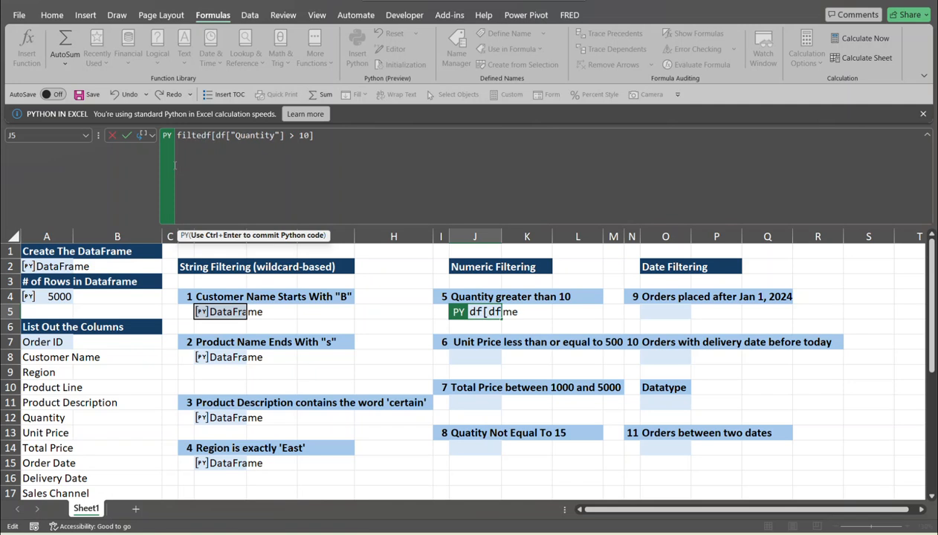
pyautogui.write(' =')
pyautogui.click(355, 139)
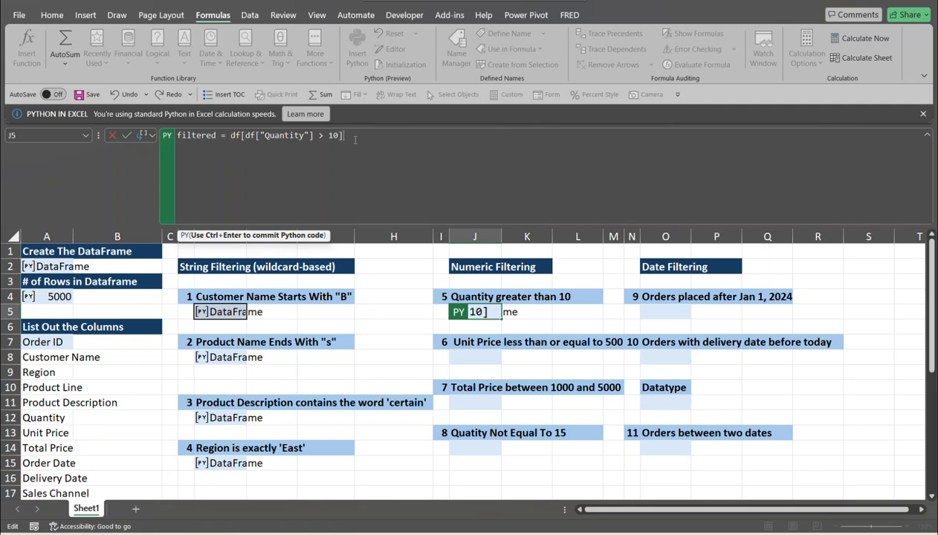
pyautogui.press('Return')
pyautogui.write('filtered["Quan')
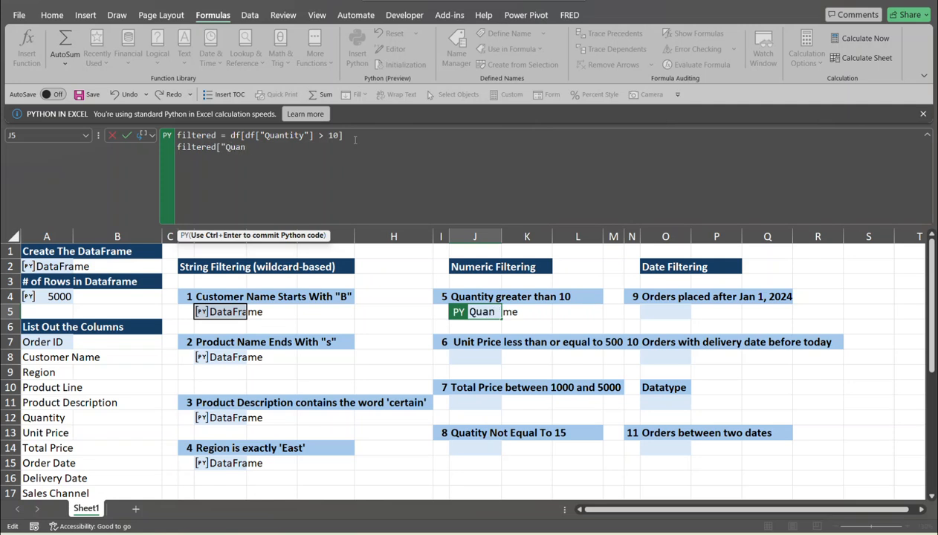
pyautogui.write('tity"]')
pyautogui.hotkey('ctrl', 'Return')
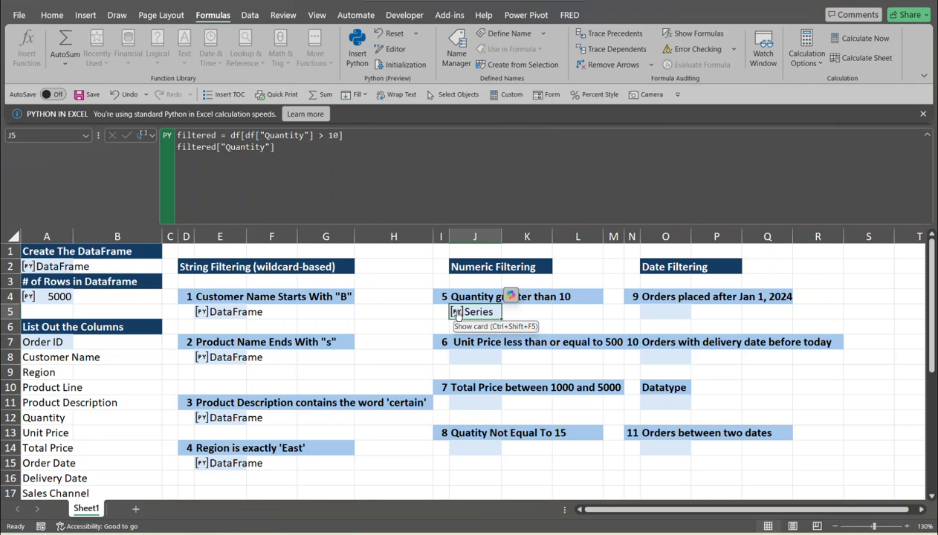
pyautogui.click(457, 313)
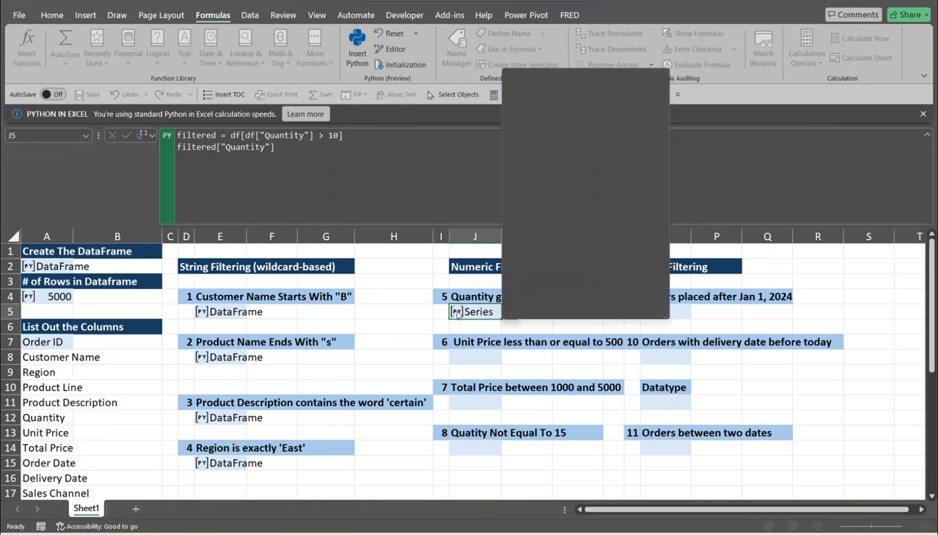
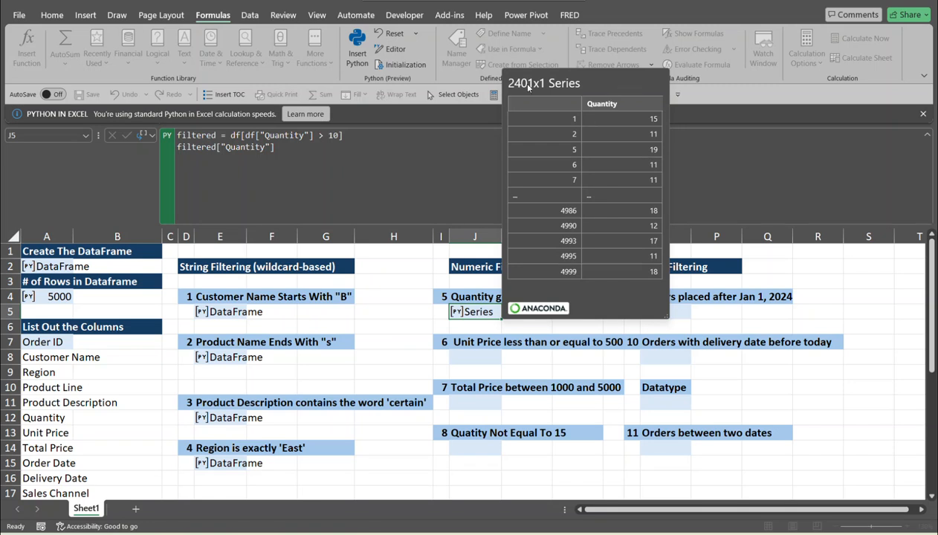
pyautogui.click(722, 147)
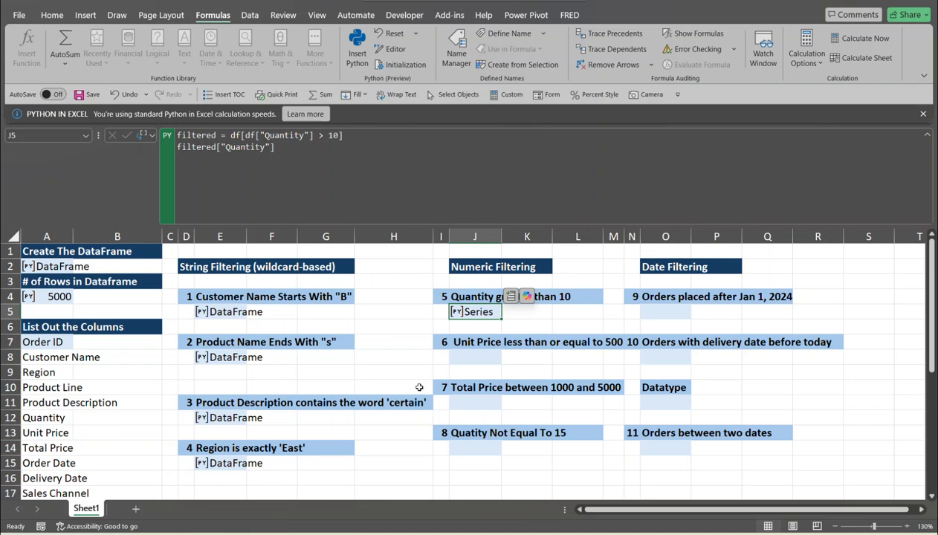
# - Enter Python code in J8 with filtered1 = df[df["Unit Price"] <=500] and filtered1["Unit Price"] on separate lines, commit it and check its data card
pyautogui.click(459, 358)
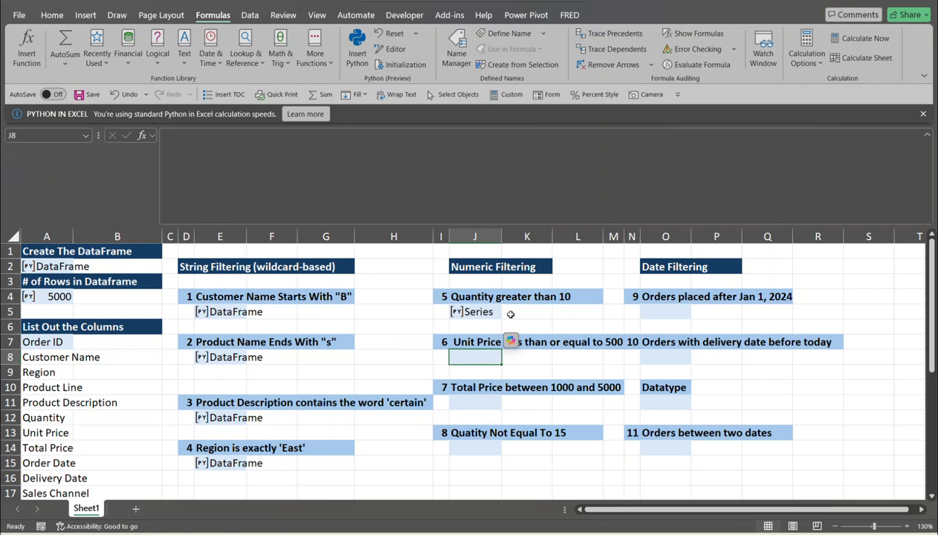
pyautogui.write('=')
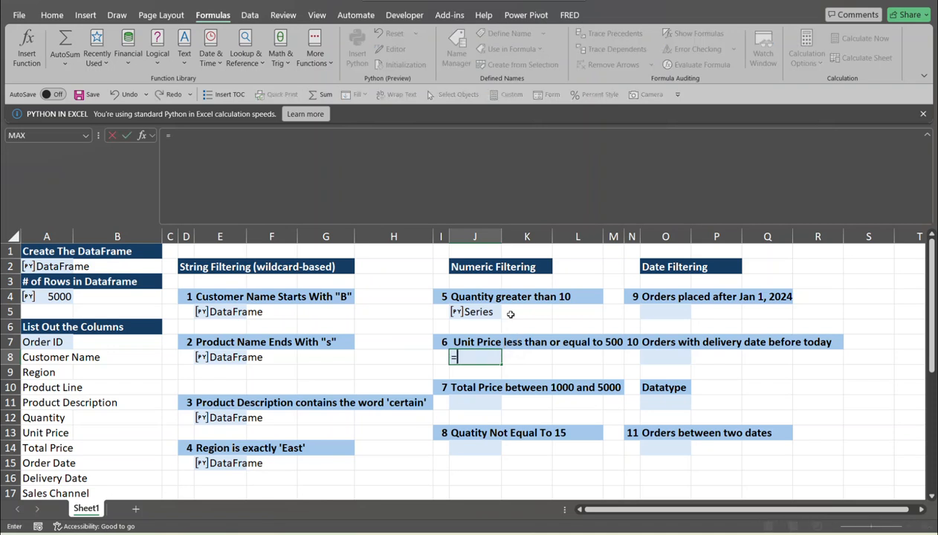
pyautogui.write('py')
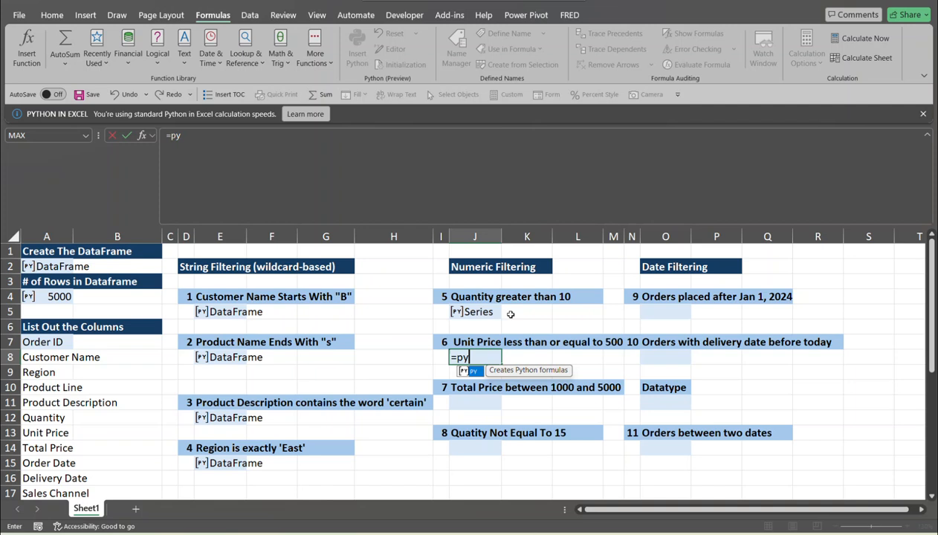
pyautogui.press('Tab')
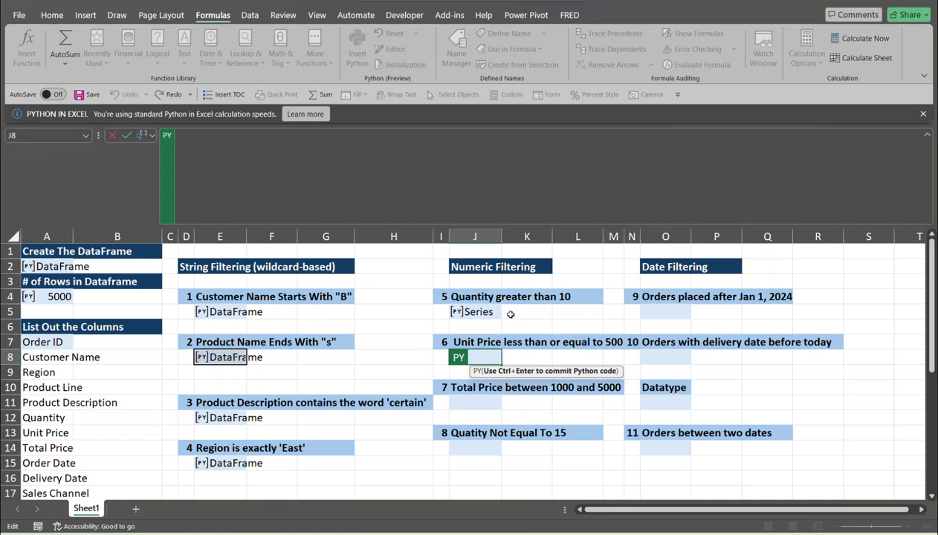
pyautogui.write('filtered1')
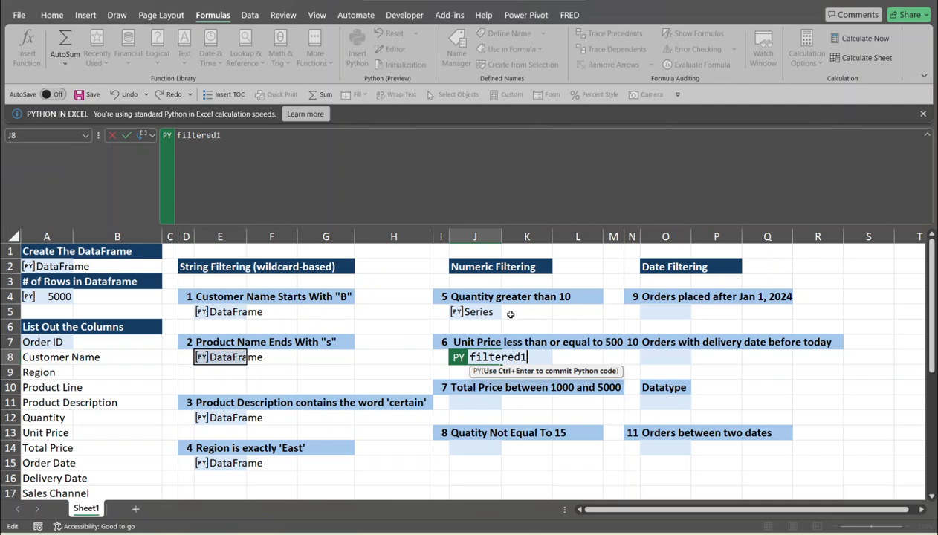
pyautogui.write(' = df[df')
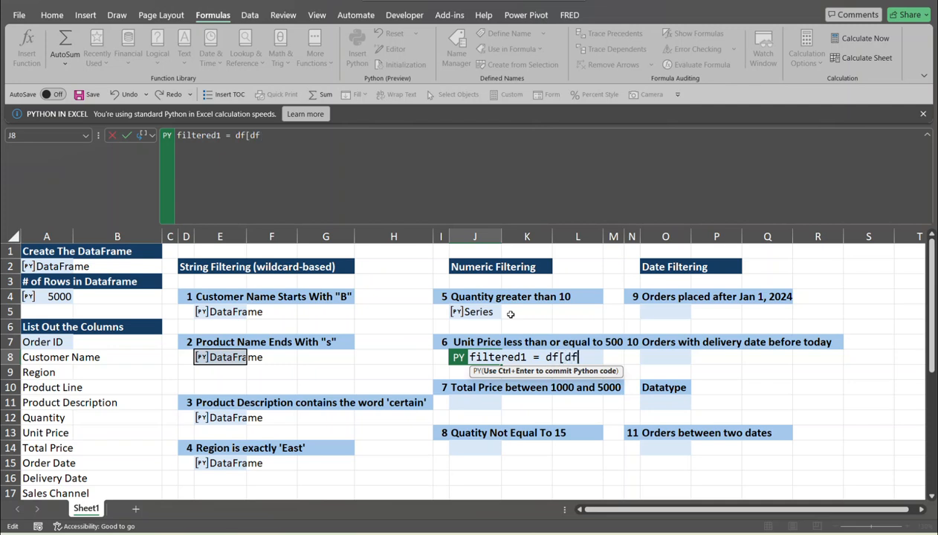
pyautogui.write('["Unit')
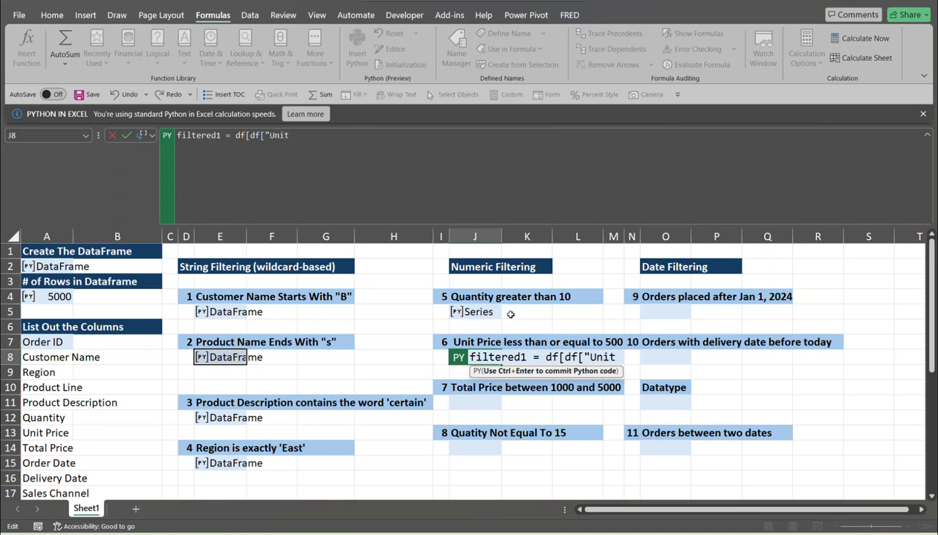
pyautogui.write(' Price"]')
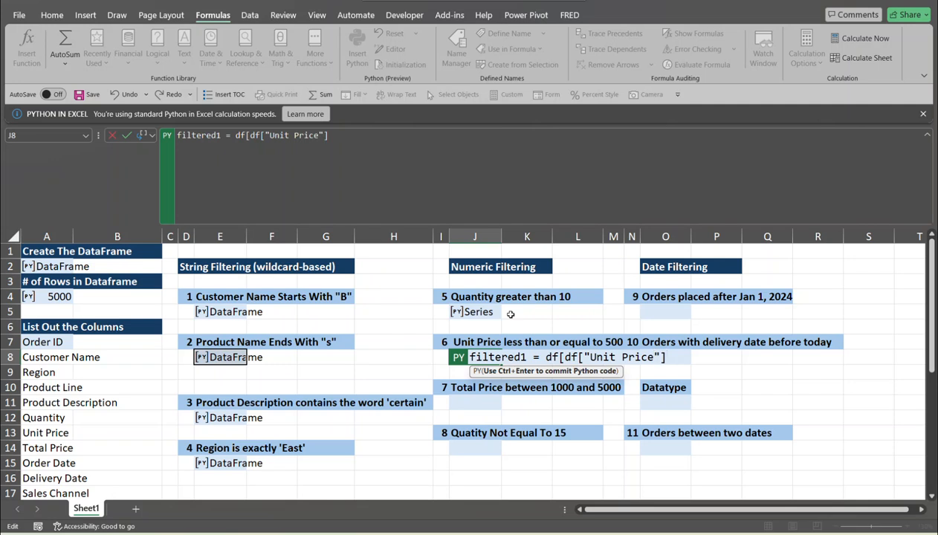
pyautogui.write(' <=500')
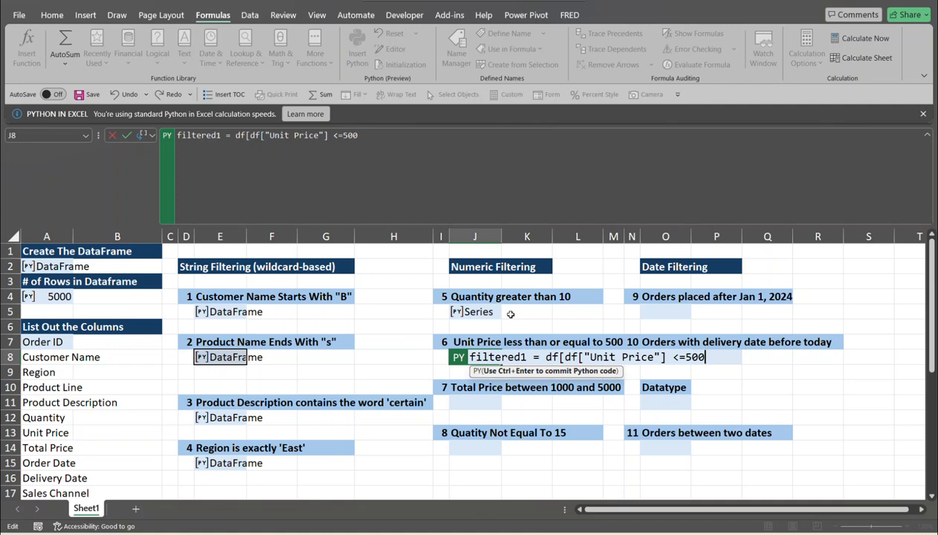
pyautogui.write(']')
pyautogui.press('Return')
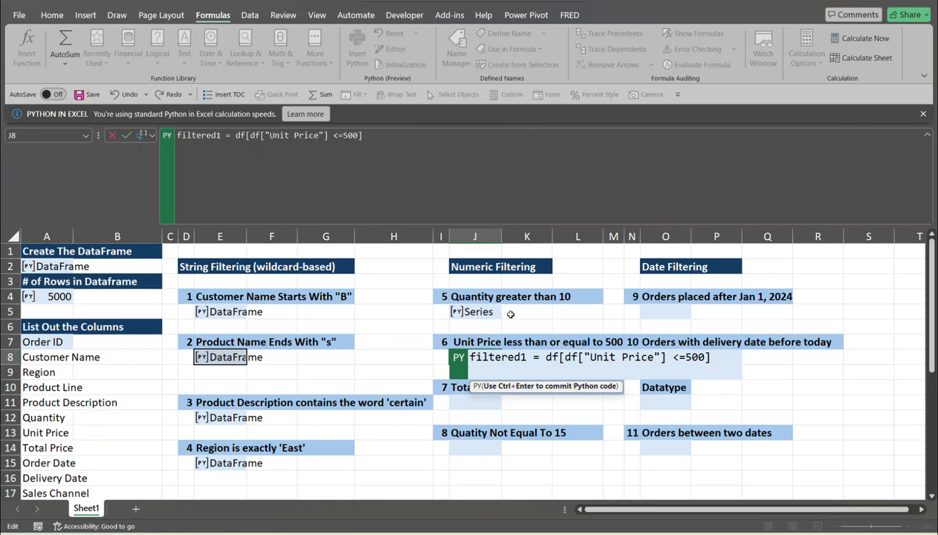
pyautogui.write('filtered1')
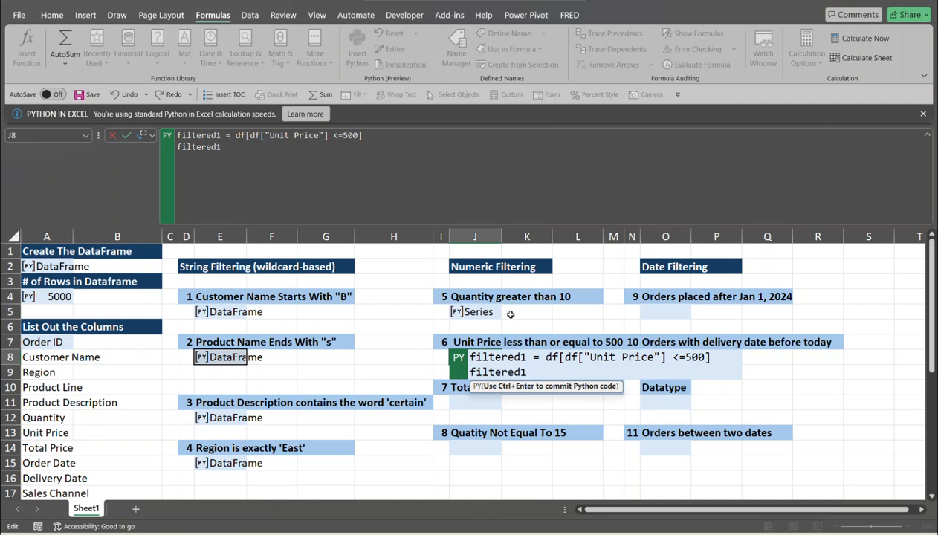
pyautogui.write('["Unit Price')
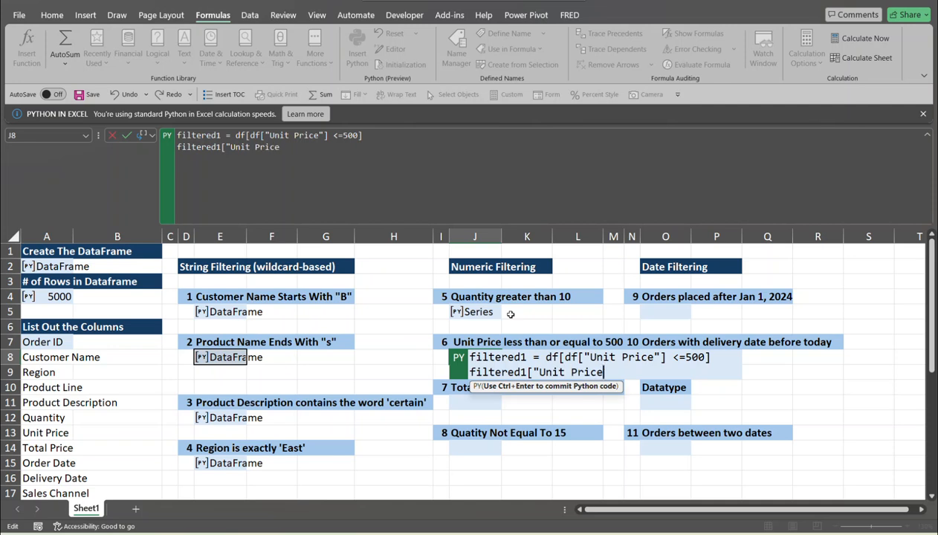
pyautogui.write('"]')
pyautogui.hotkey('ctrl', 'Return')
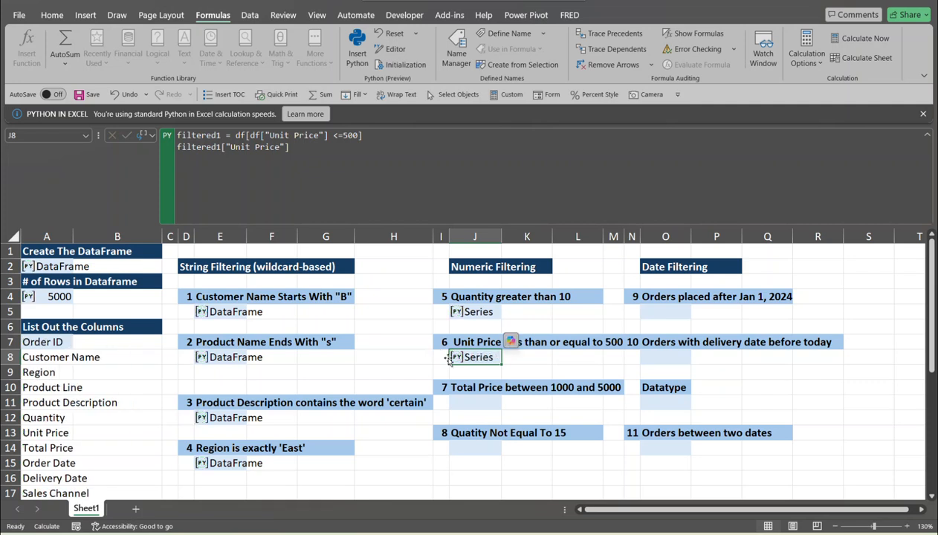
pyautogui.click(457, 358)
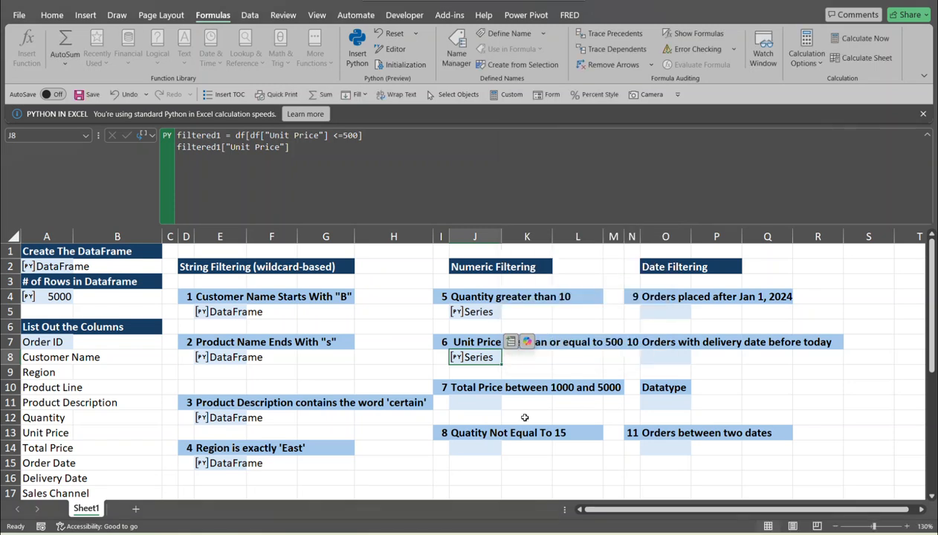
# - Start a Python formula in J11 under Total Price between 1000 and 5000 with the code df[df["Total Price"] > 1000
pyautogui.click(475, 405)
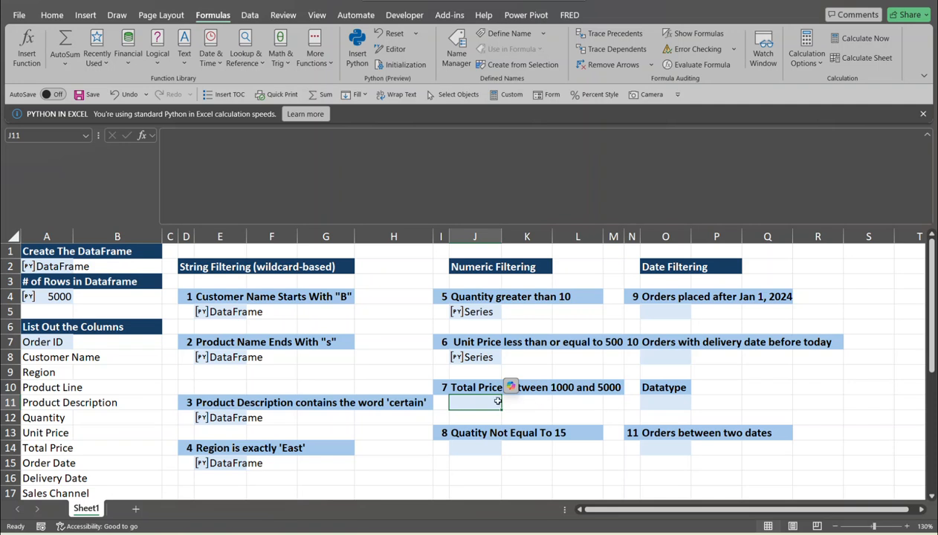
pyautogui.write('=')
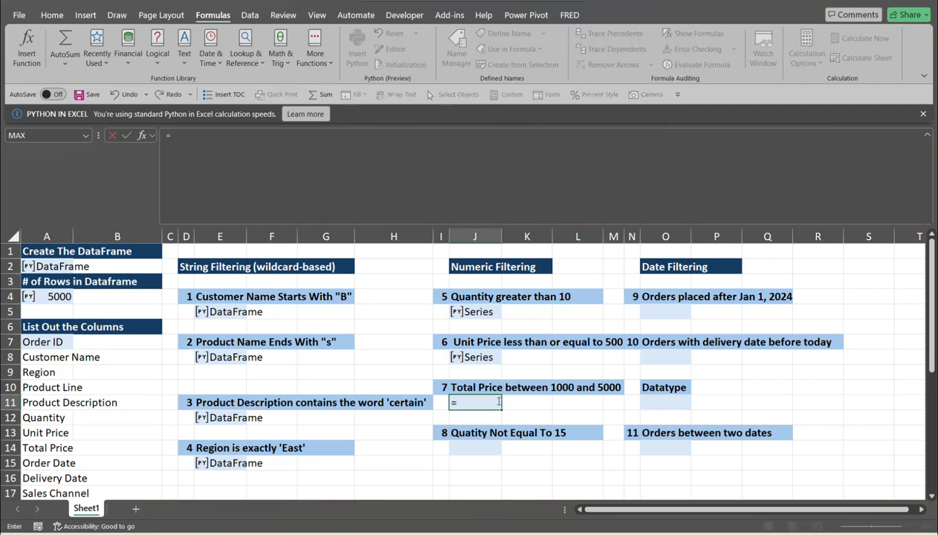
pyautogui.write('py')
pyautogui.press('Tab')
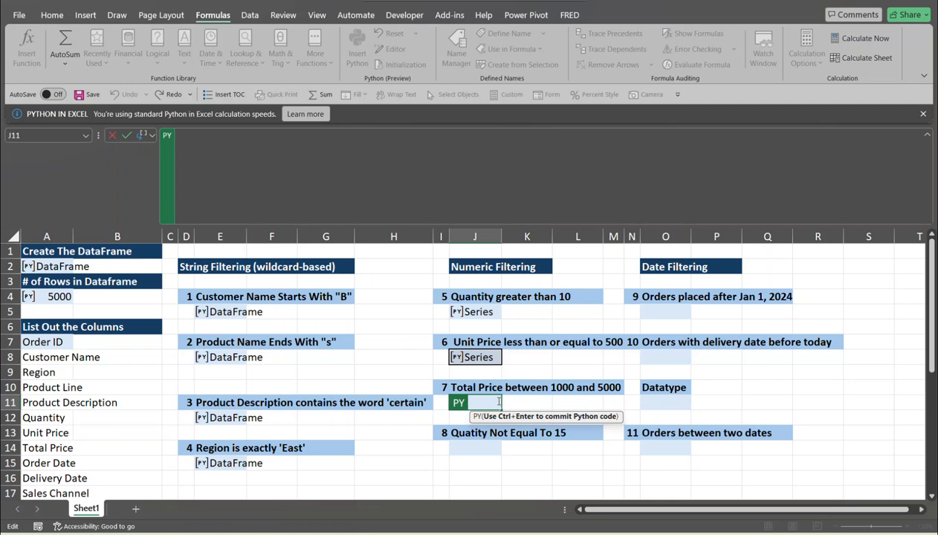
pyautogui.write('df[df[')
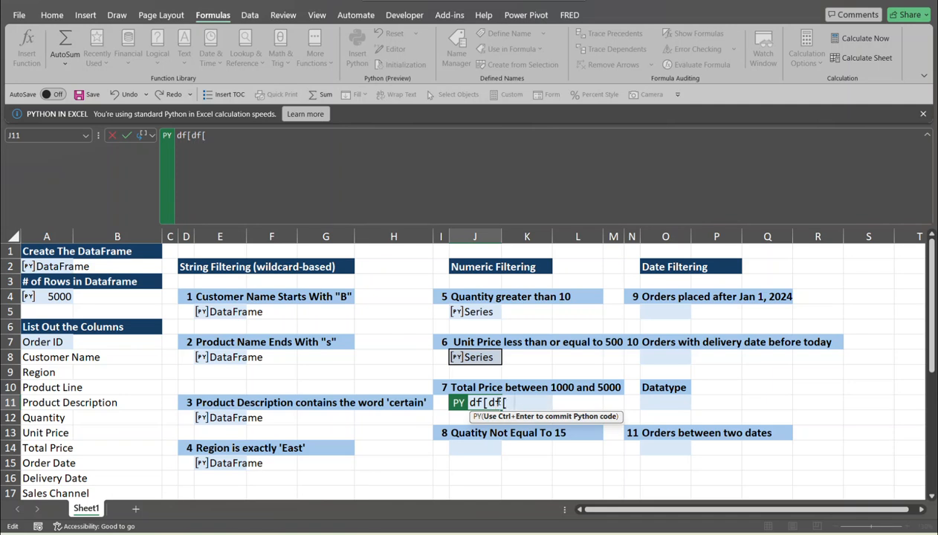
pyautogui.write('"Total Price')
pyautogui.press('BackSpace')
pyautogui.write('"]')
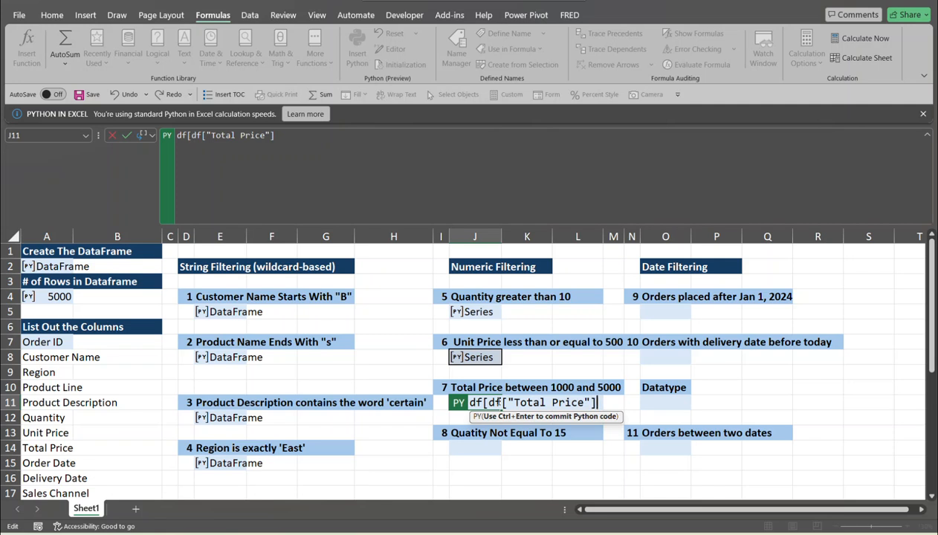
pyautogui.write(' .')
pyautogui.press('BackSpace')
pyautogui.write('> 1000')
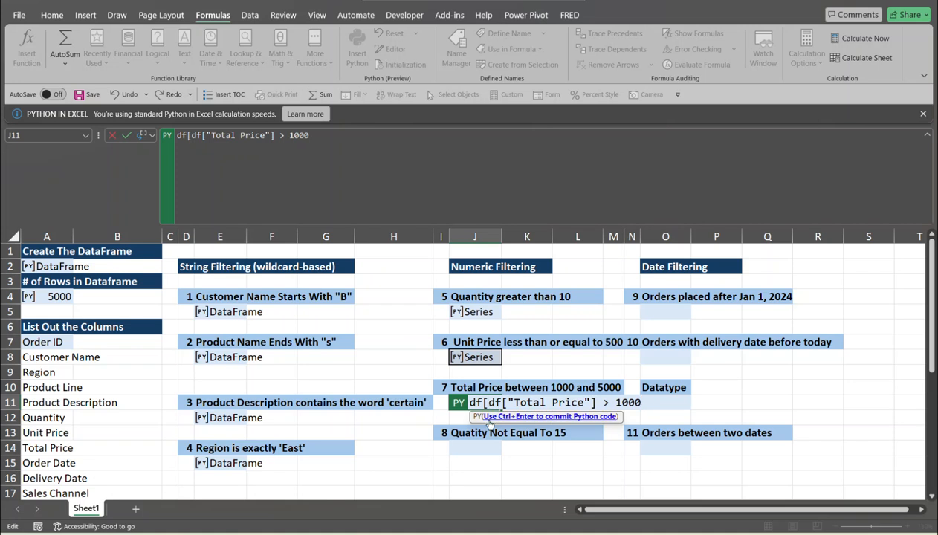
# - Enclose the first J11 condition in parentheses, append & (df["Total Price"] < 5000)] and commit the Python code
pyautogui.write('(')
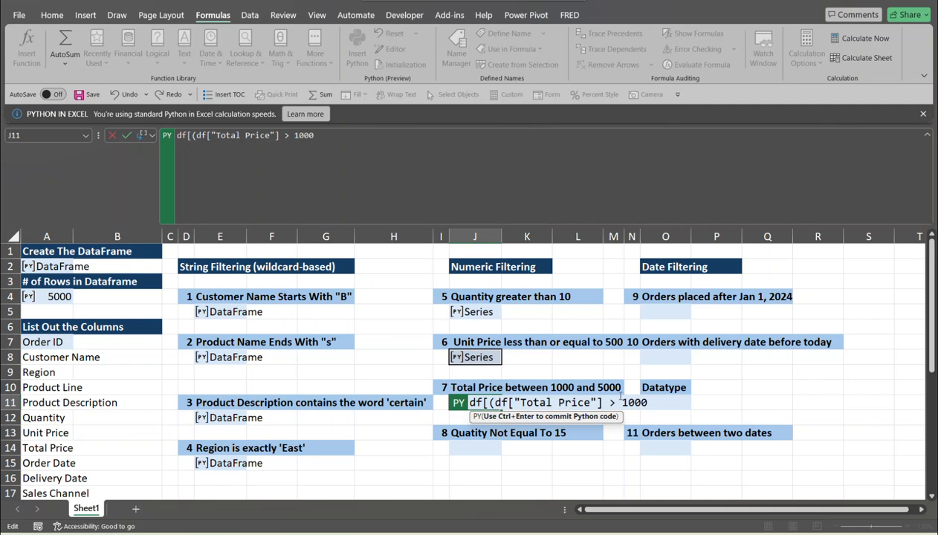
pyautogui.click(658, 402)
pyautogui.write(')')
pyautogui.write('& (df[')
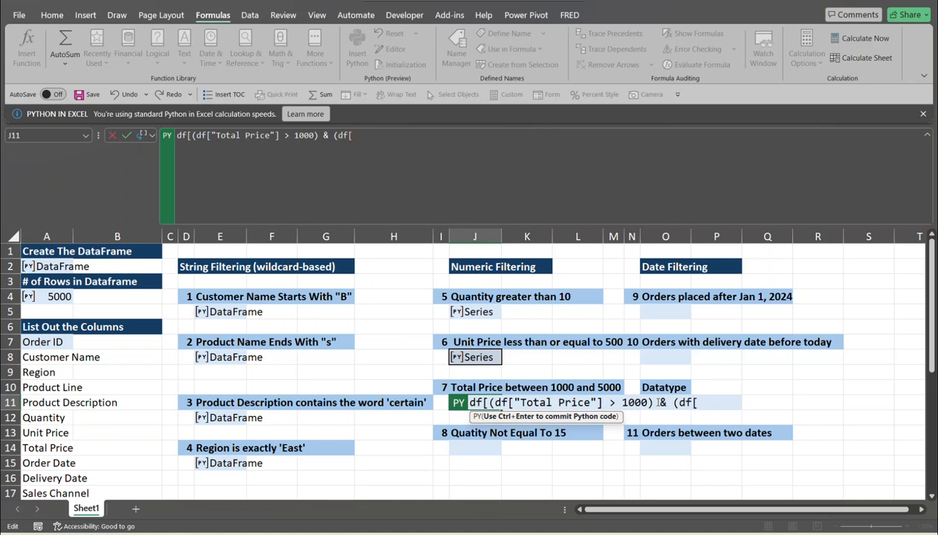
pyautogui.write('"Total Price"')
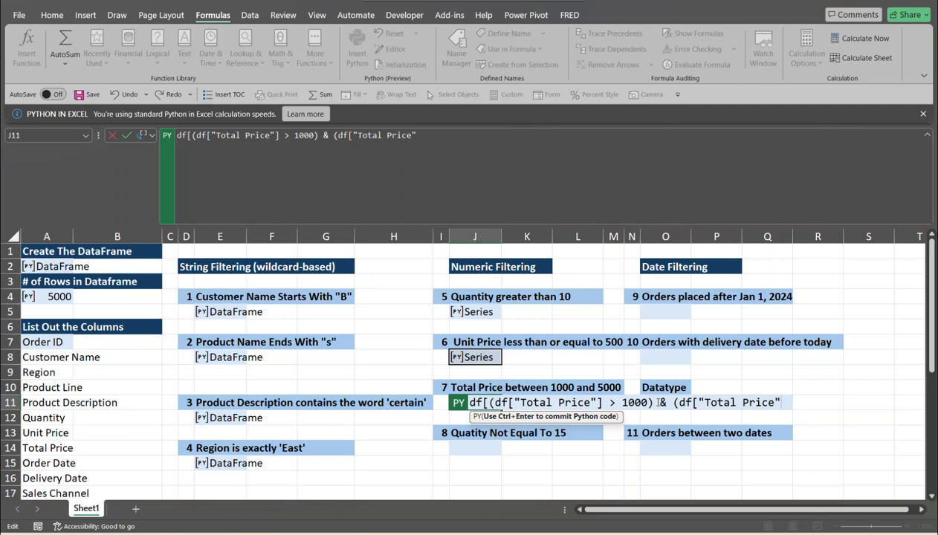
pyautogui.write('] < ')
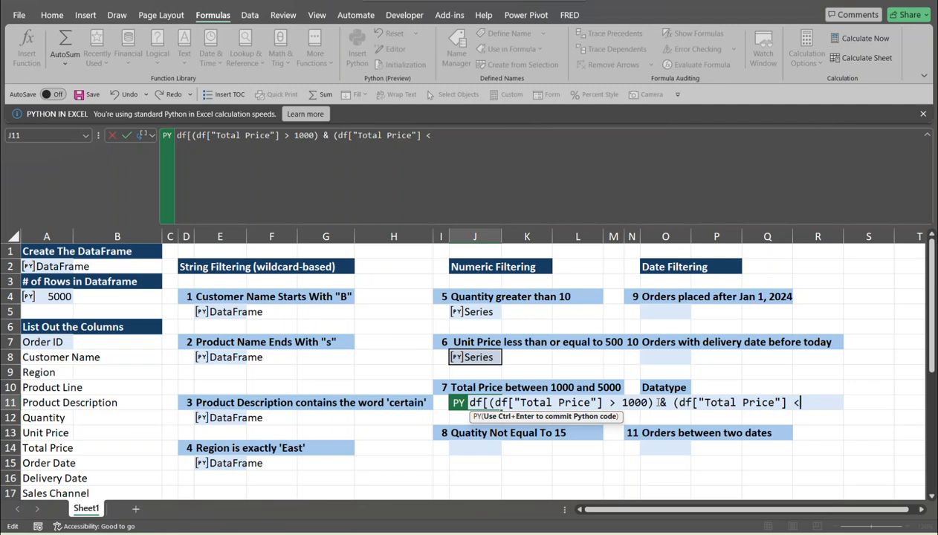
pyautogui.write('5000)]')
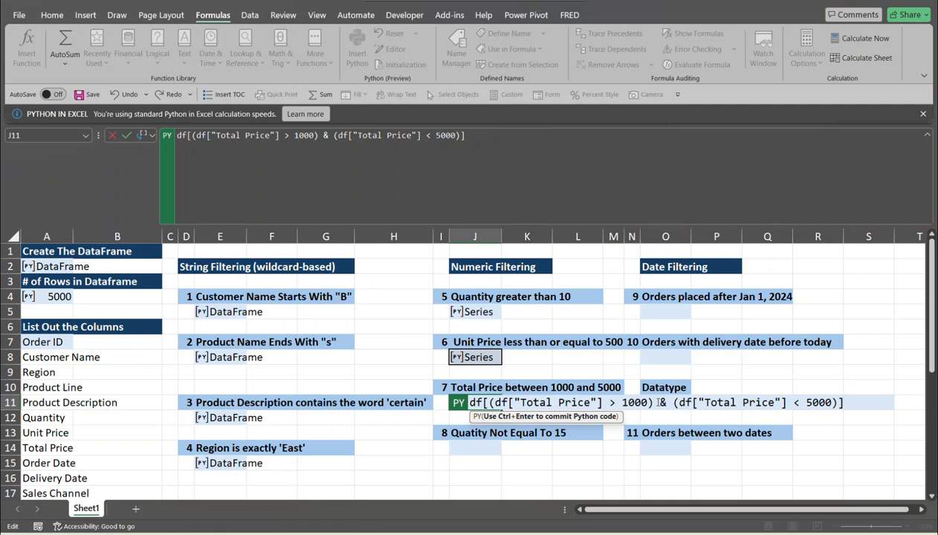
pyautogui.hotkey('ctrl', 'Return')
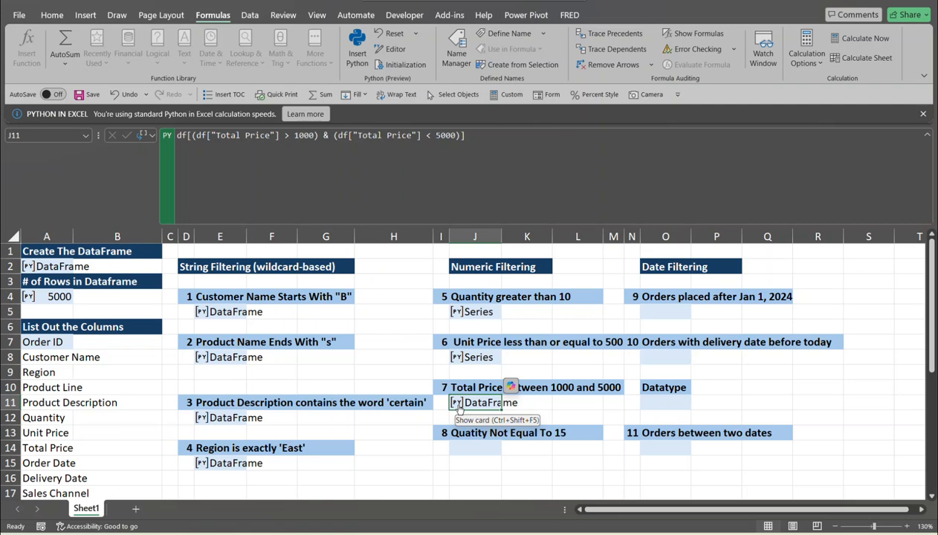
# - Examine the filtered DataFrame in the data card of J11, then close the card
pyautogui.click(457, 405)
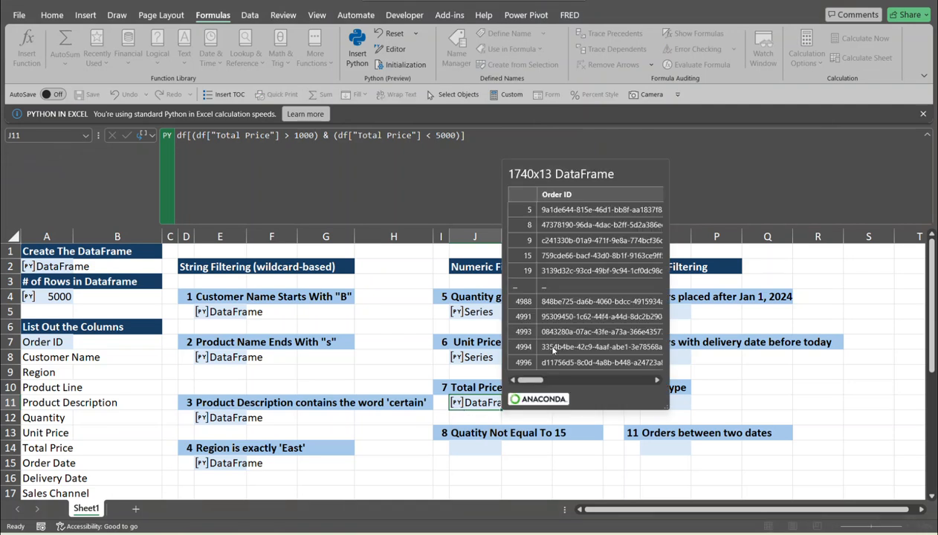
pyautogui.moveTo(531, 381)
pyautogui.mouseDown()
pyautogui.moveTo(648, 380)
pyautogui.moveTo(530, 384)
pyautogui.mouseUp()
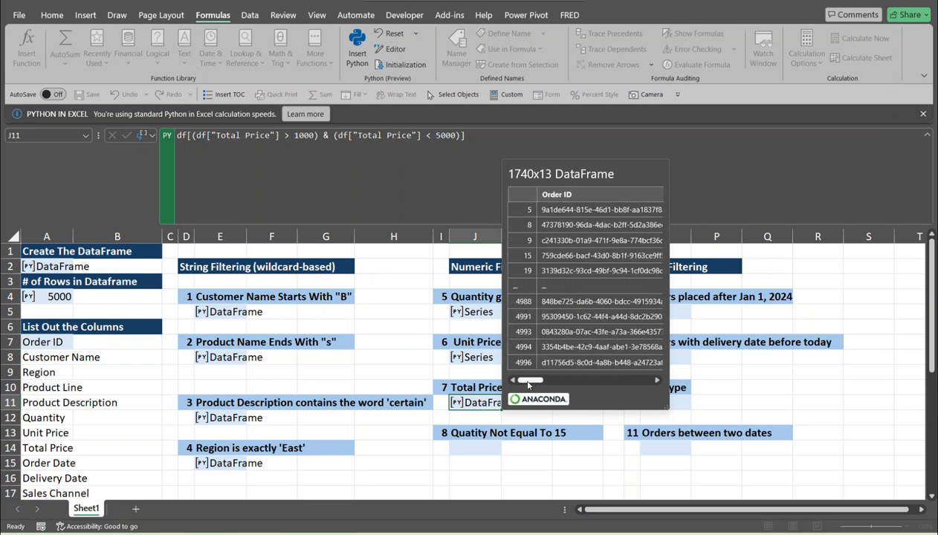
pyautogui.click(803, 211)
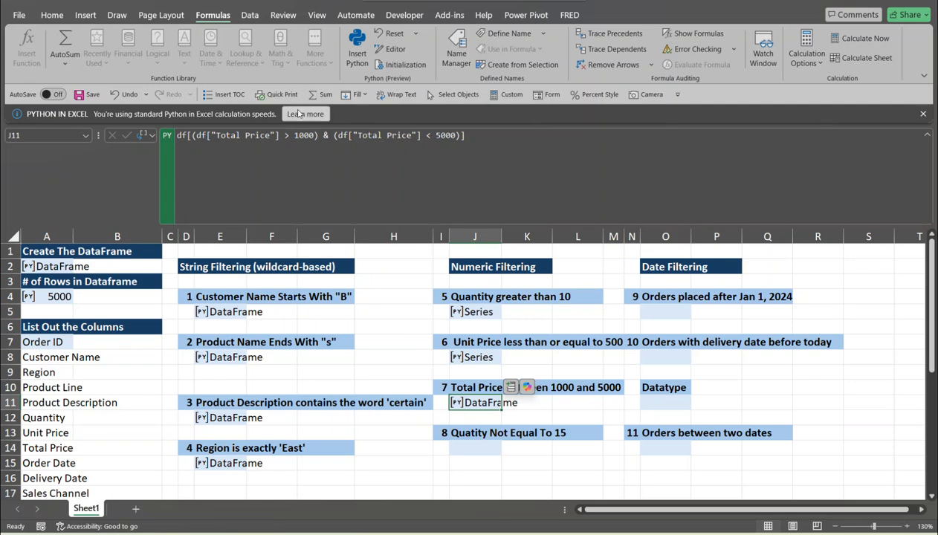
# - Assign the J11 filter expression to filtered2, add filtered2["Total Price"] on a second line, commit the code and check its data card
pyautogui.click(177, 139)
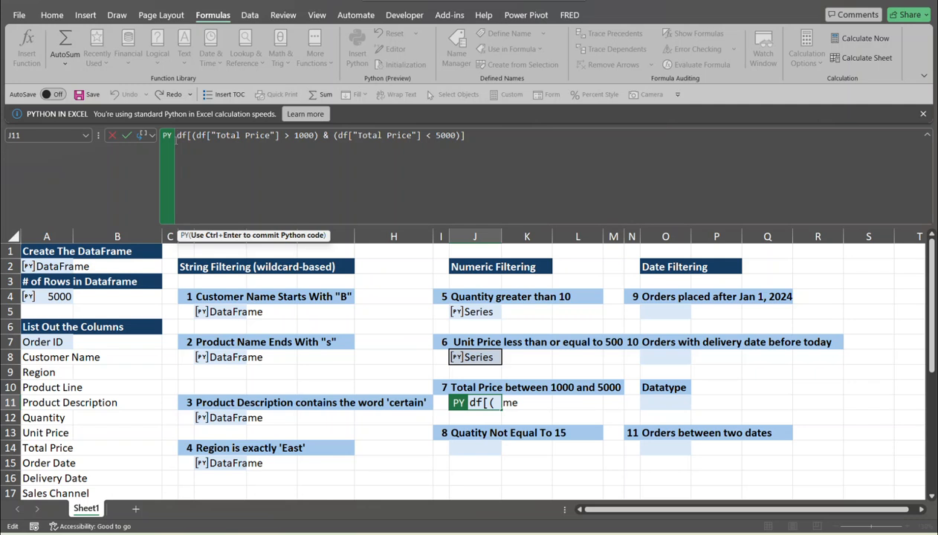
pyautogui.write('filtered')
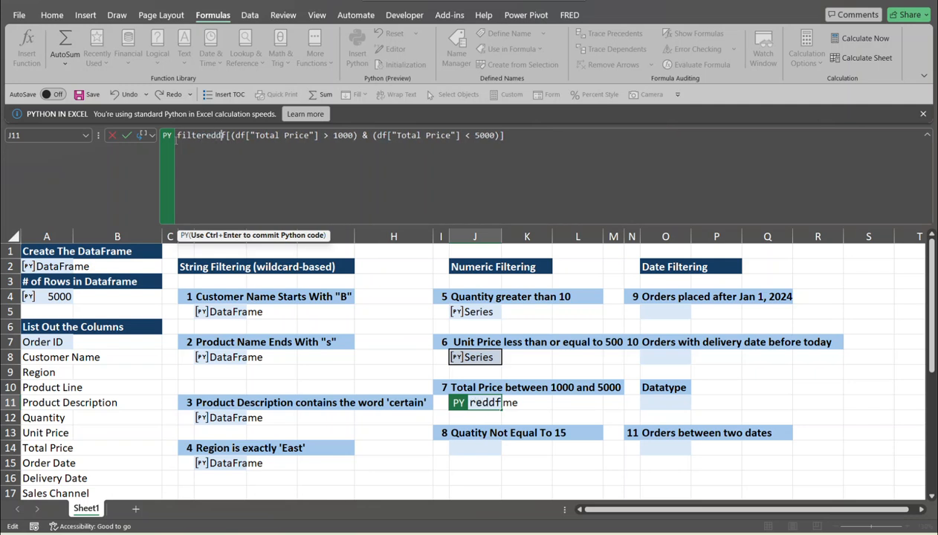
pyautogui.write('2 =')
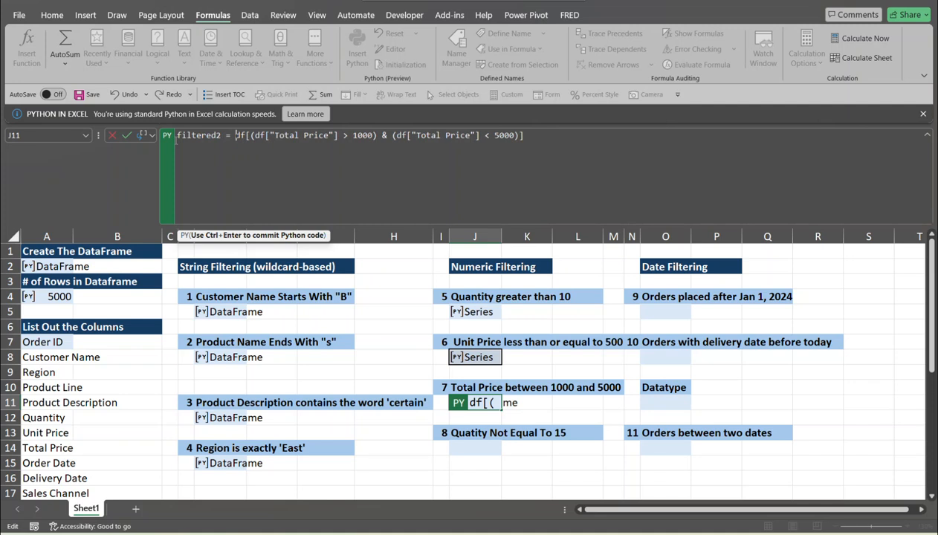
pyautogui.click(182, 150)
pyautogui.click(555, 134)
pyautogui.press('Return')
pyautogui.write('filtered2["')
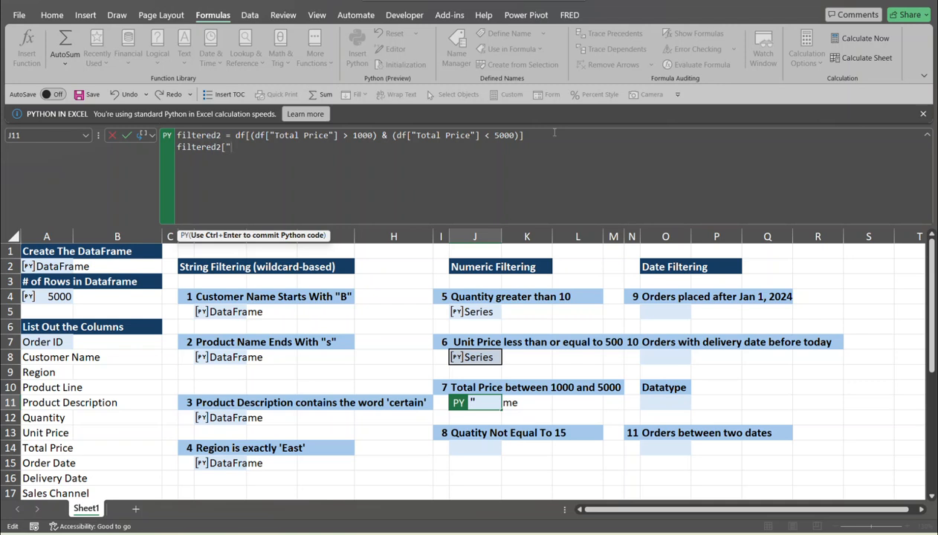
pyautogui.write('Total Price"]')
pyautogui.hotkey('ctrl', 'Return')
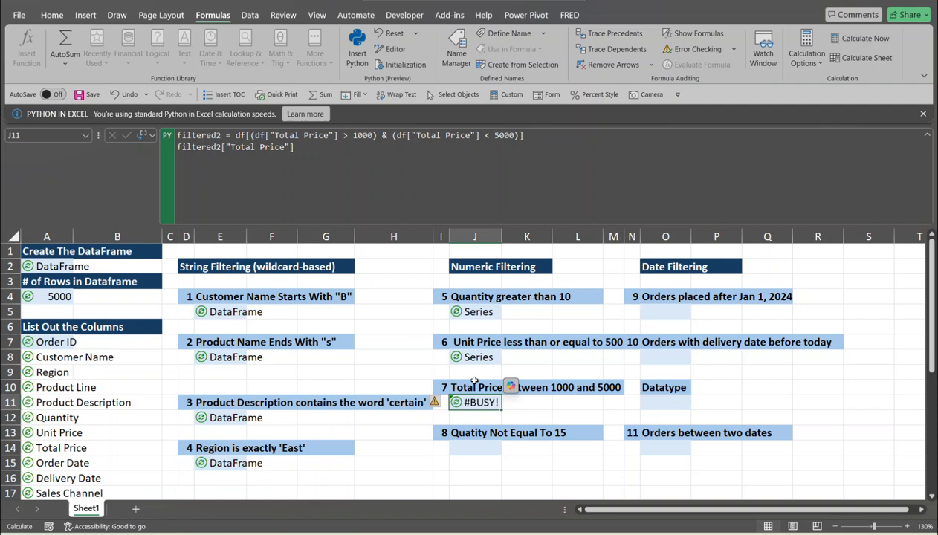
pyautogui.click(459, 404)
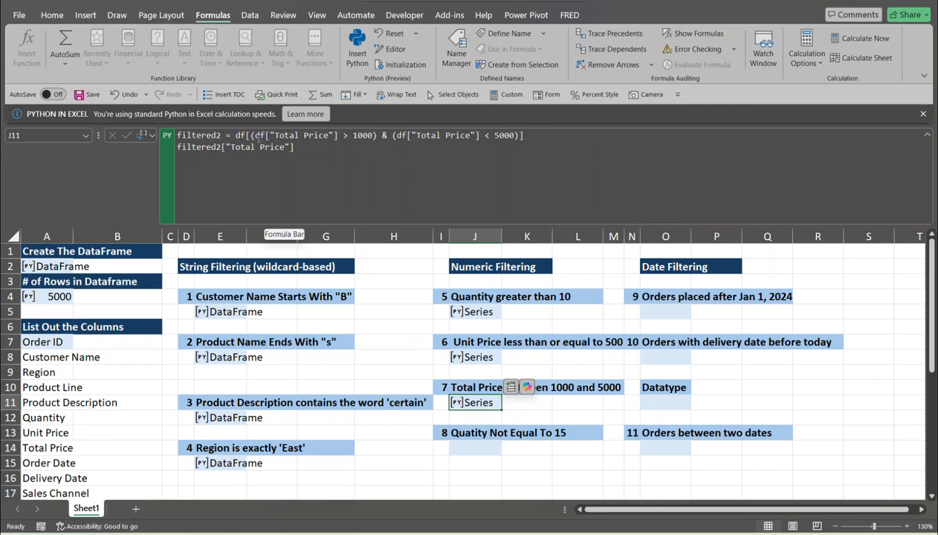
# - Review the two parenthesised Total Price conditions in the J11 Python code, then recommit it
pyautogui.moveTo(252, 135); pyautogui.dragTo(375, 135)
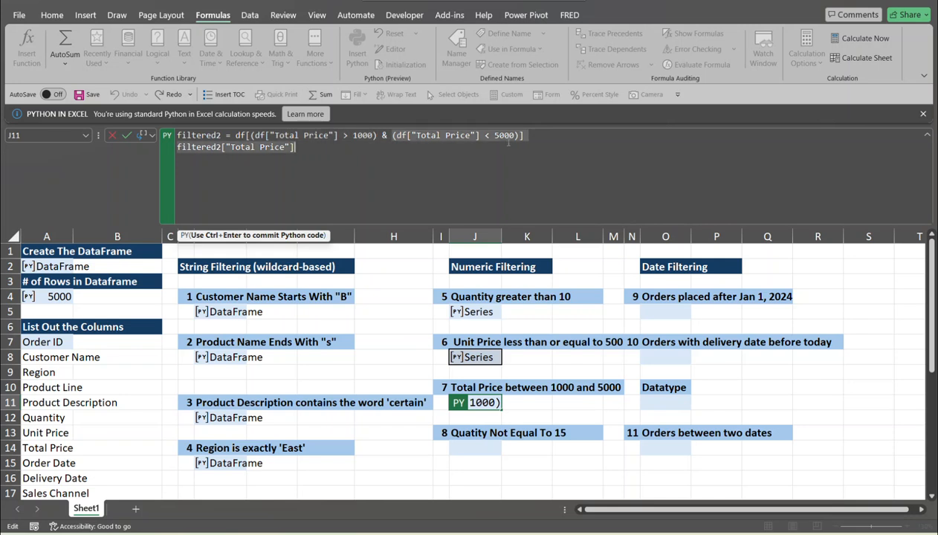
pyautogui.write(']')
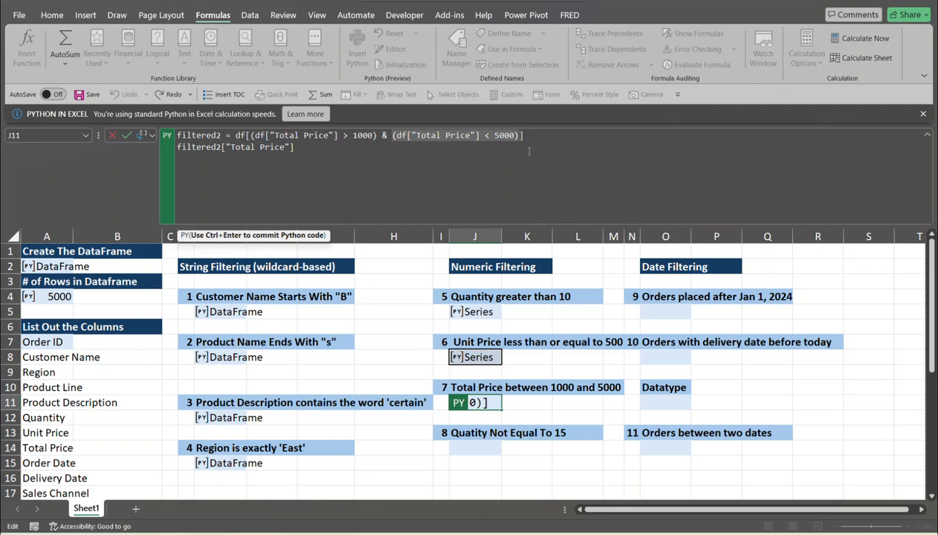
pyautogui.write(']')
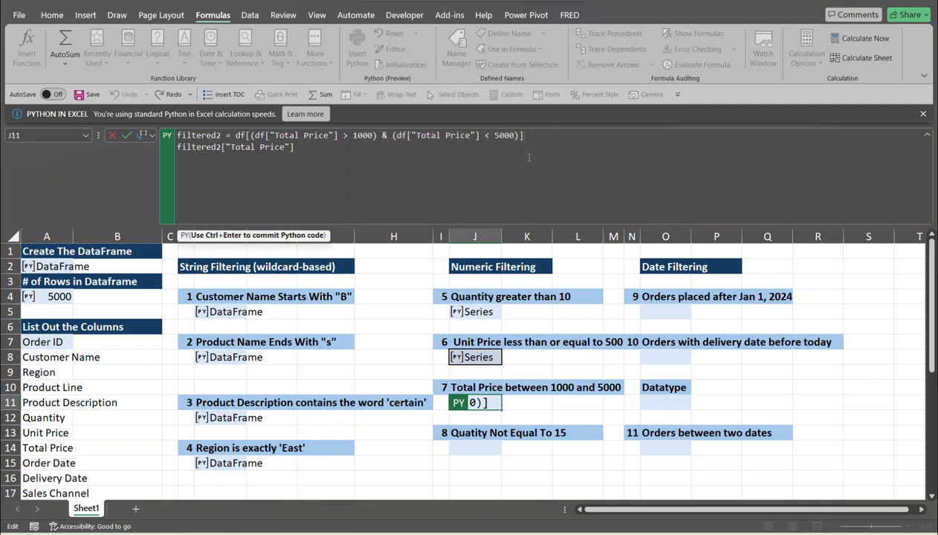
pyautogui.hotkey('ctrl', 'Return')
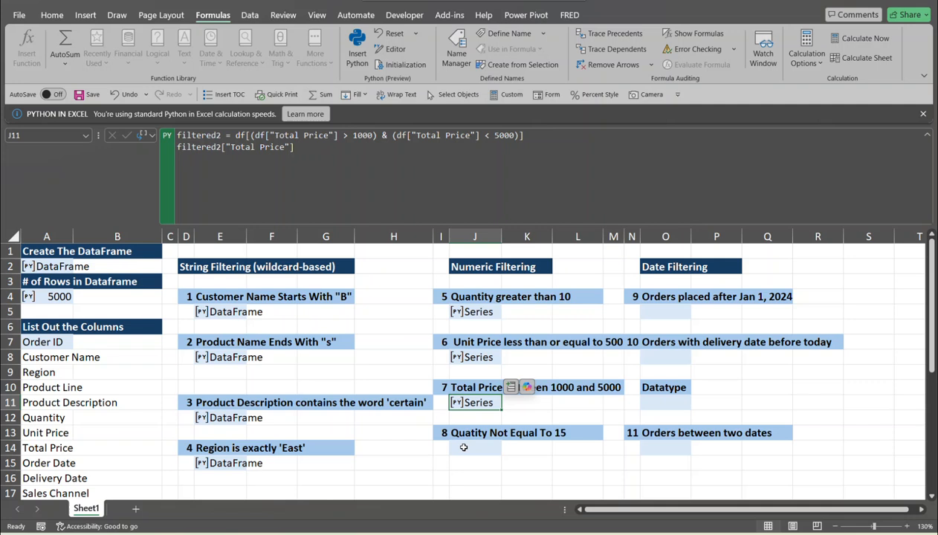
# - Enter the Python code df[df["Quantity"] != 15] in J14 under the not-equal-to-15 heading and commit it
pyautogui.click(461, 449)
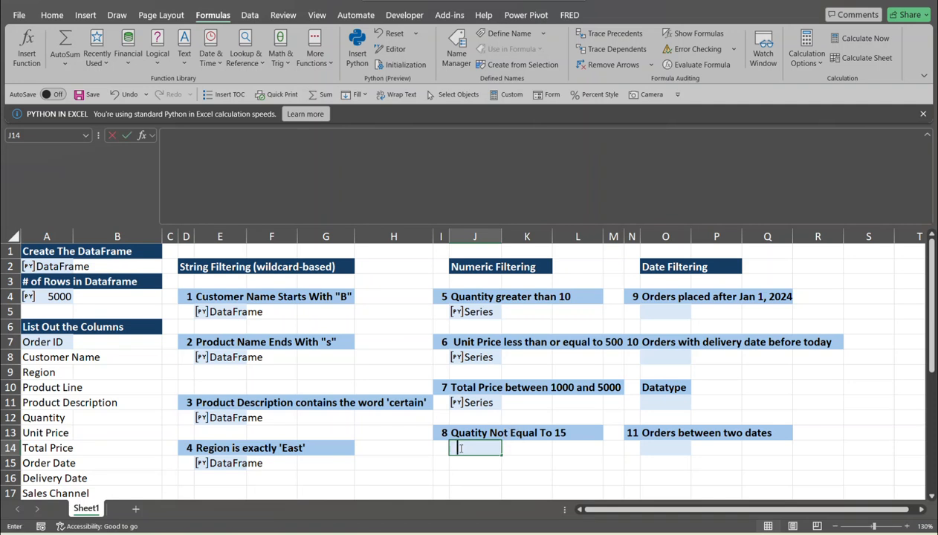
pyautogui.write('=PY')
pyautogui.press('Tab')
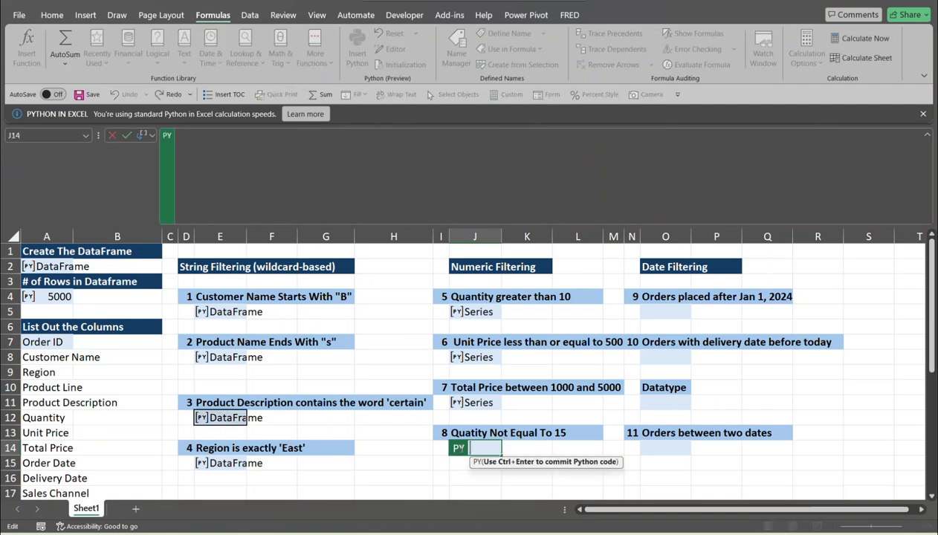
pyautogui.write('df[df')
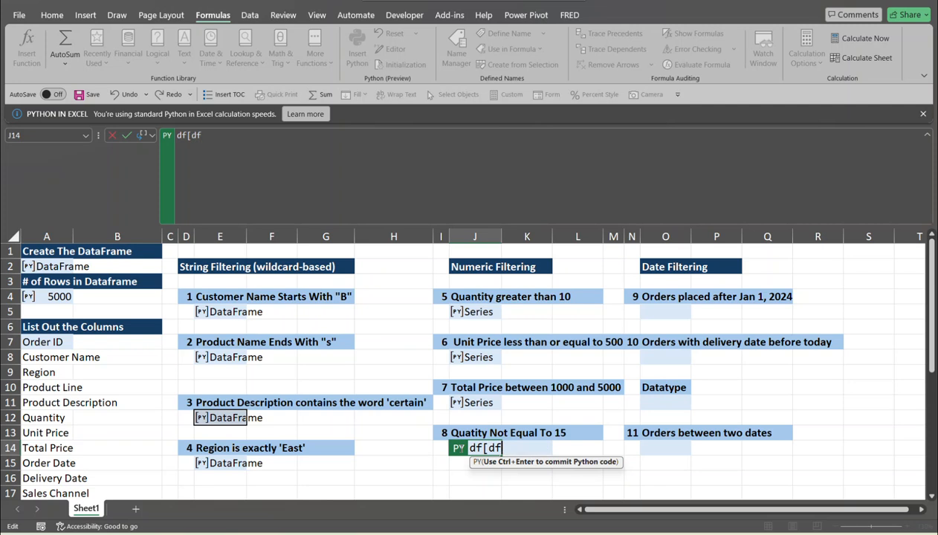
pyautogui.write('"')
pyautogui.press('BackSpace')
pyautogui.write(']"Q')
pyautogui.press('BackSpace')
pyautogui.press('BackSpace')
pyautogui.press('BackSpace')
pyautogui.write('[ ')
pyautogui.write('"Quantit')
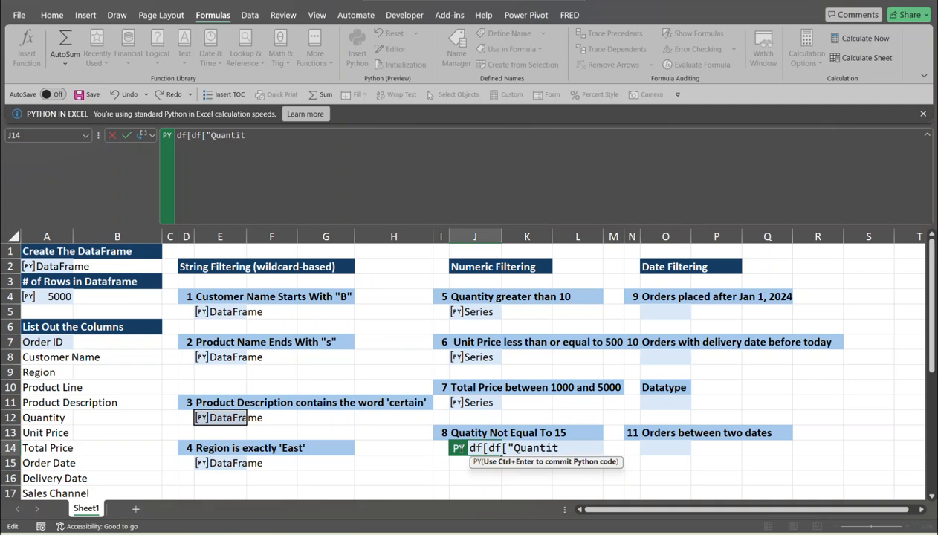
pyautogui.write('y"] != 15]')
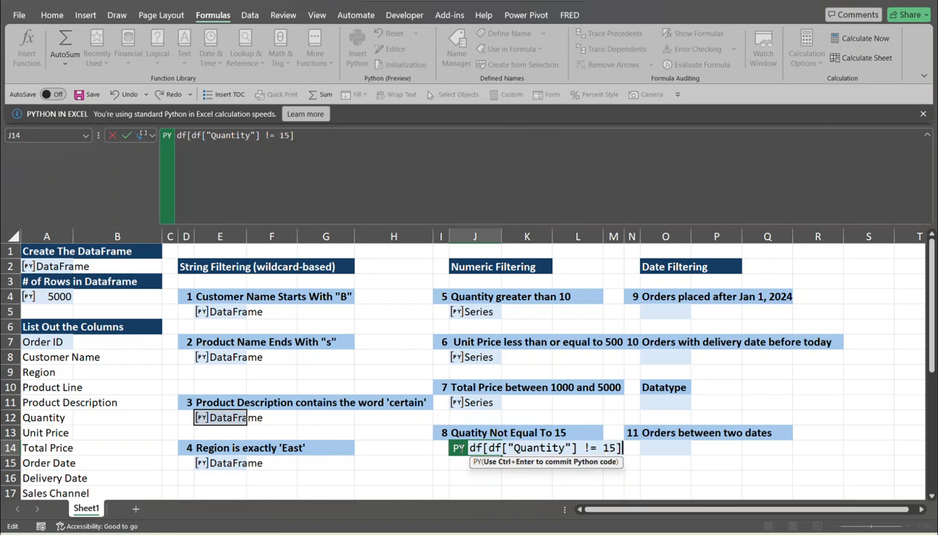
pyautogui.hotkey('ctrl', 'Return')
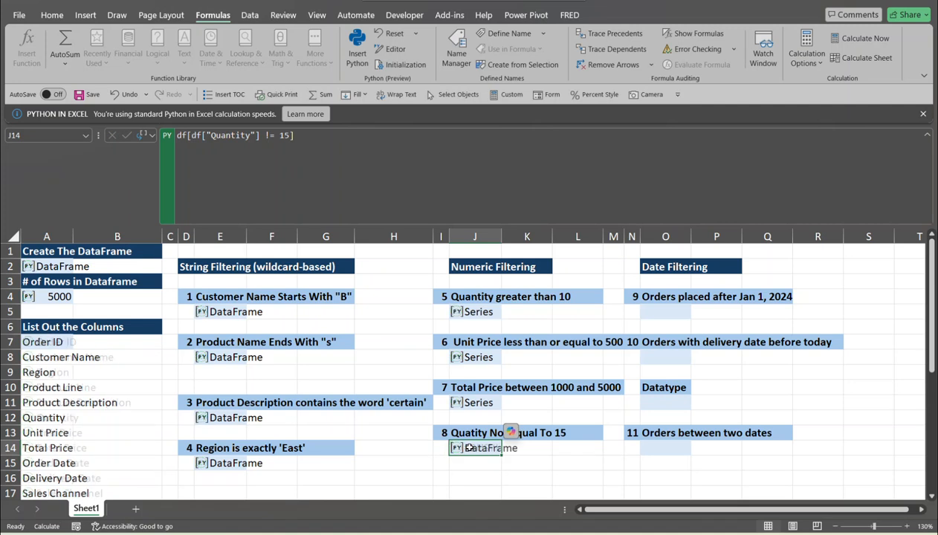
# - Examine the columns and the dimensions of the filtered DataFrame in the data card of J14
pyautogui.click(457, 448)
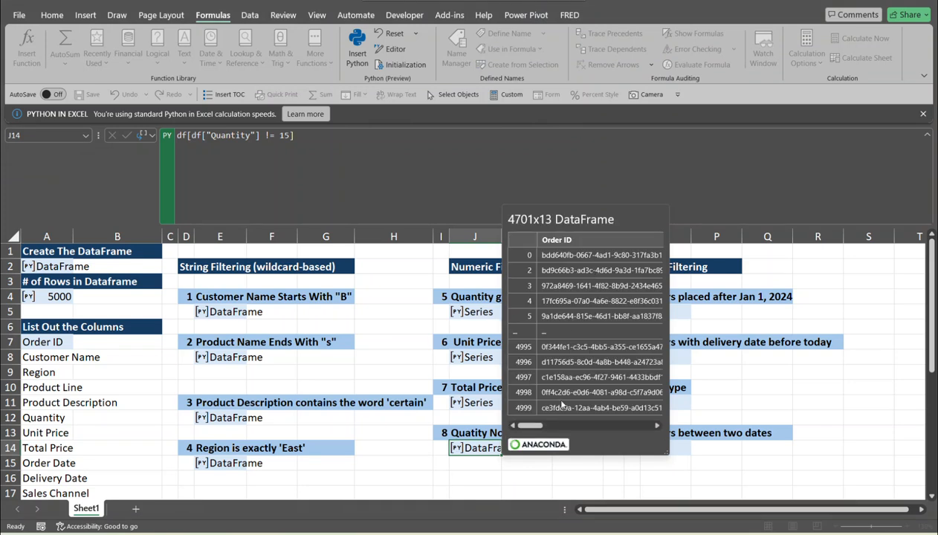
pyautogui.moveTo(536, 431); pyautogui.dragTo(623, 426)
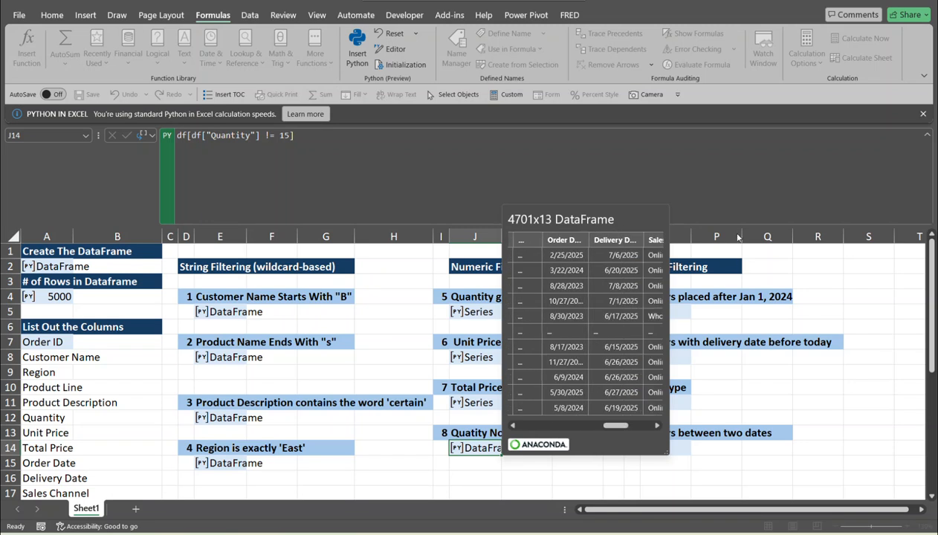
pyautogui.click(721, 197)
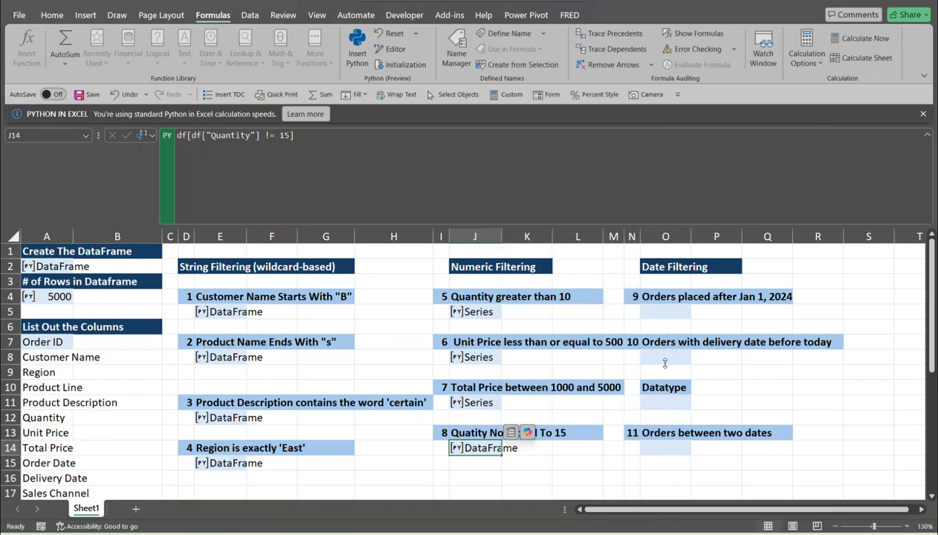
pyautogui.click(462, 448)
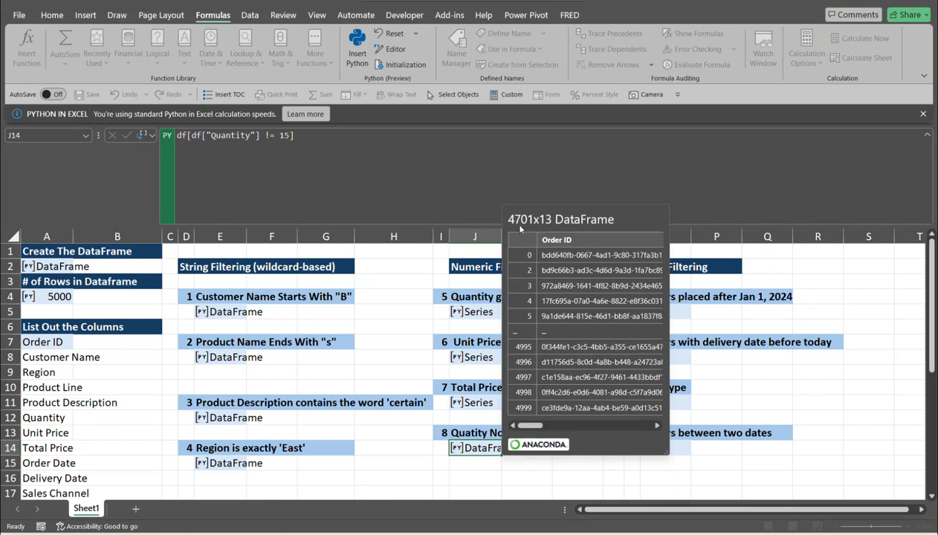
# - Assign the J14 filter expression to filtered3, add filtered3["Quantity"] on a second line, commit the code and check its data card
pyautogui.click(665, 173)
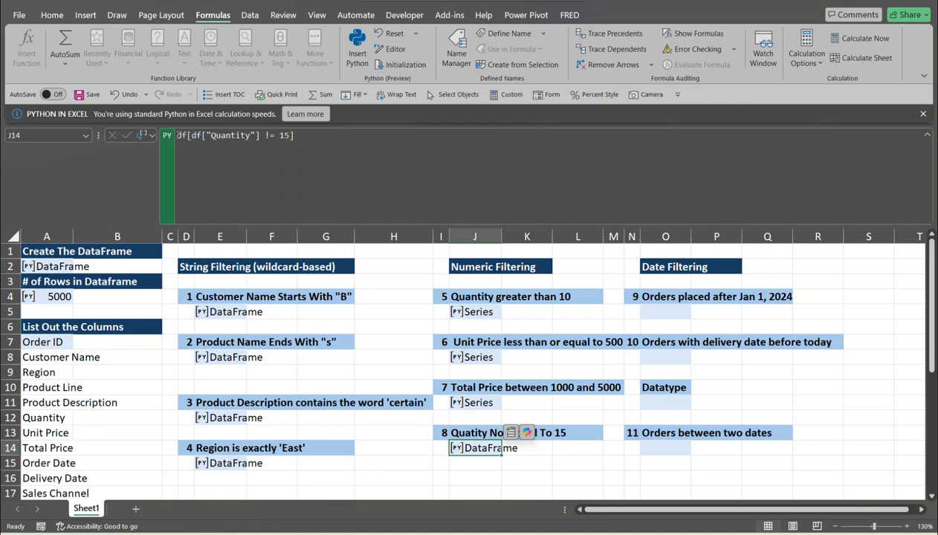
pyautogui.click(178, 136)
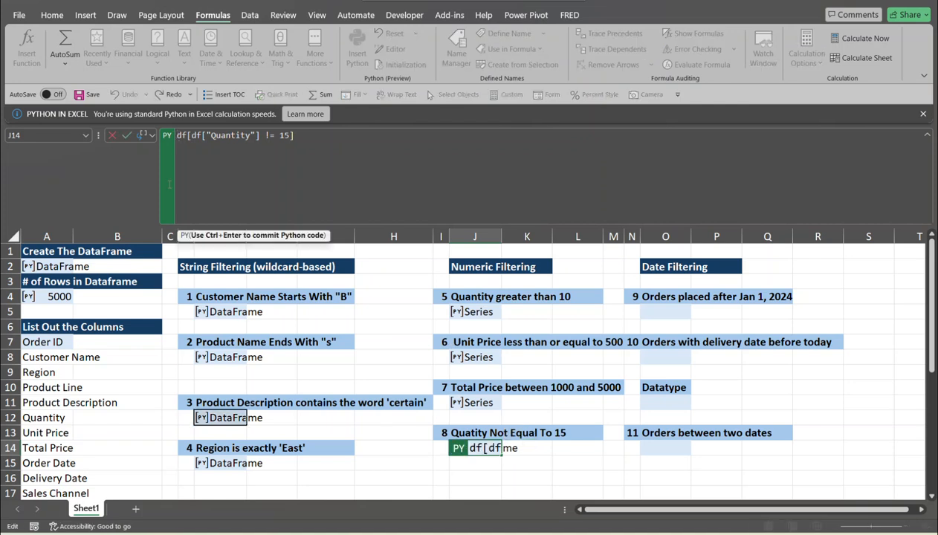
pyautogui.write('filtered3= ')
pyautogui.write('=')
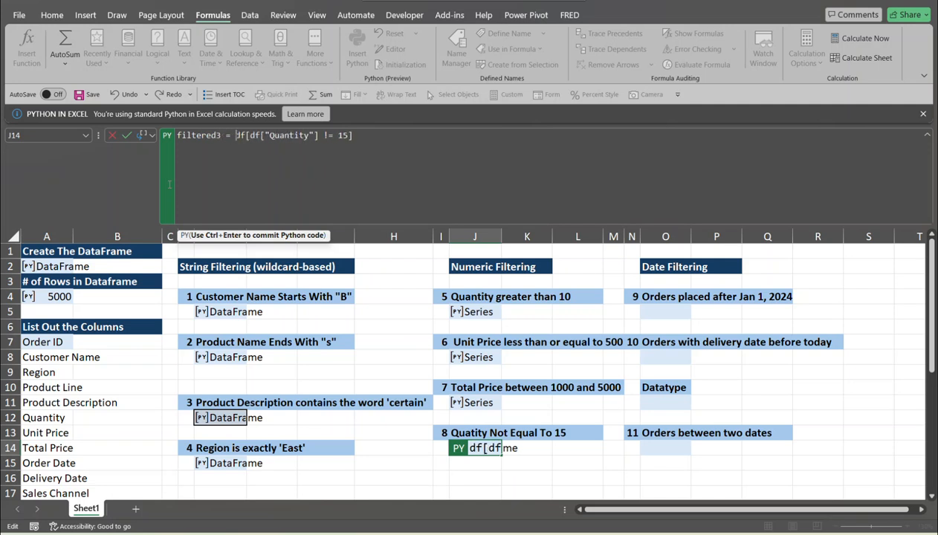
pyautogui.click(351, 133)
pyautogui.press('Return')
pyautogui.write('filtered3[')
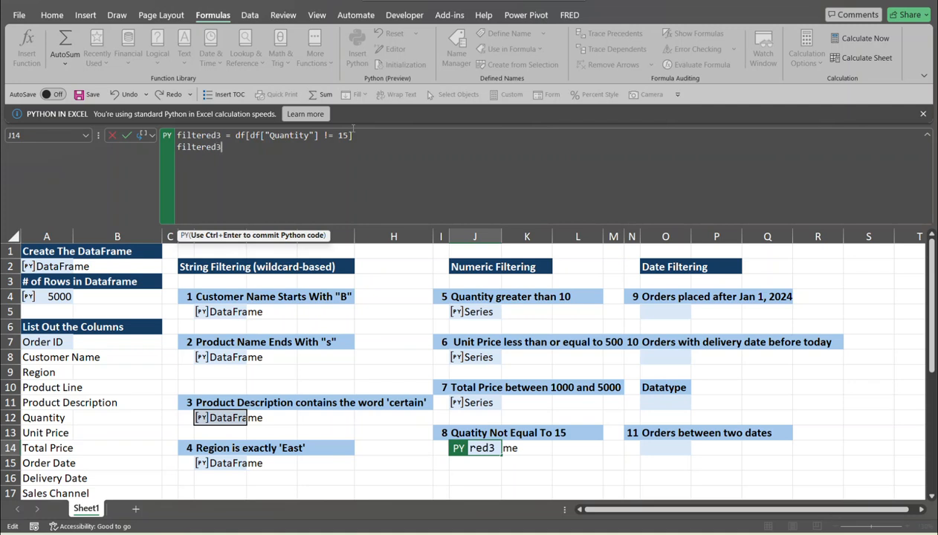
pyautogui.write('"Quantity"]')
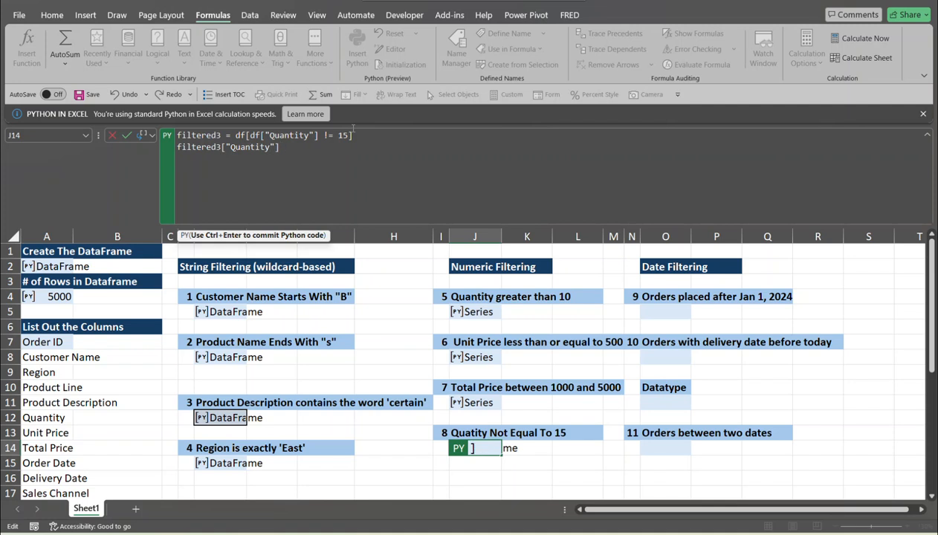
pyautogui.hotkey('ctrl', 'Return')
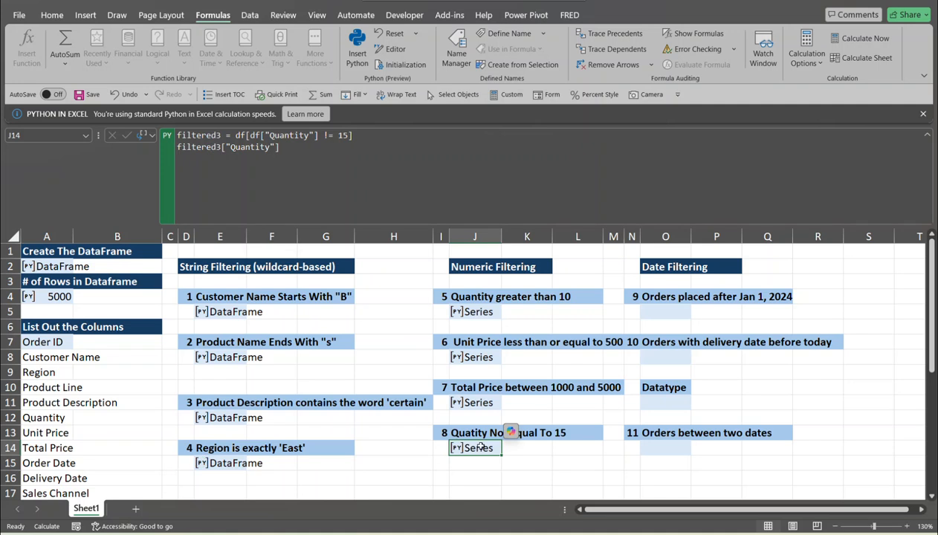
pyautogui.click(455, 447)
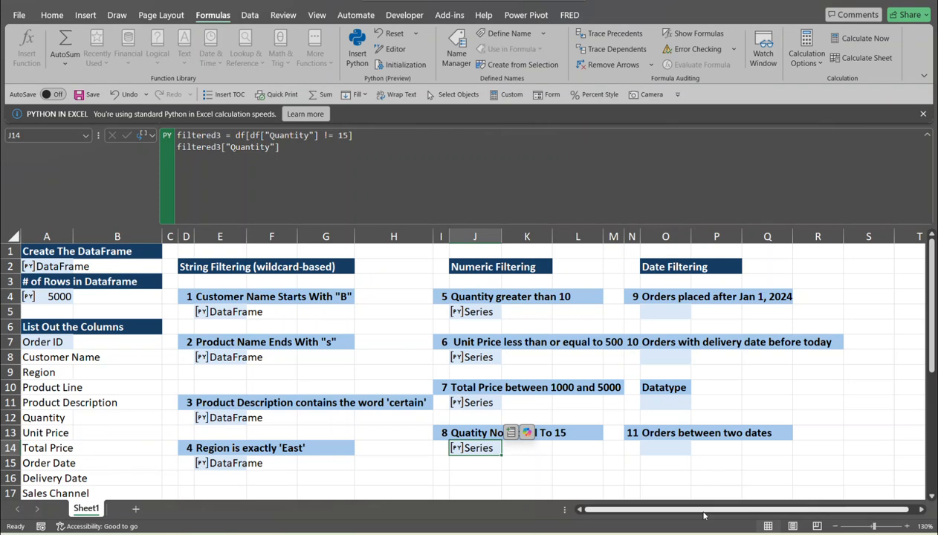
# - Enter the Python code df[df["Order Date"] > "2024-01-01"] in O5 under the orders-after-Jan-1-2024 heading and commit it
pyautogui.click(674, 313)
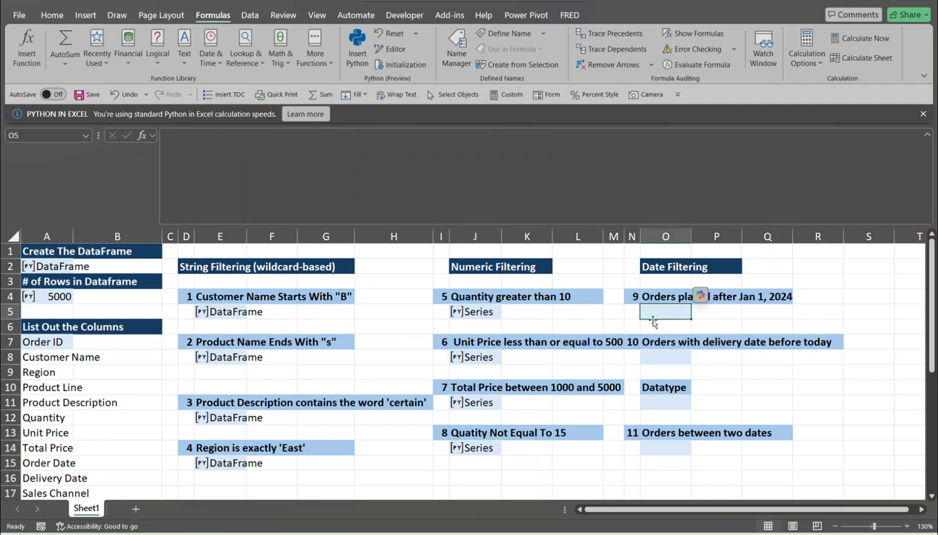
pyautogui.write('=')
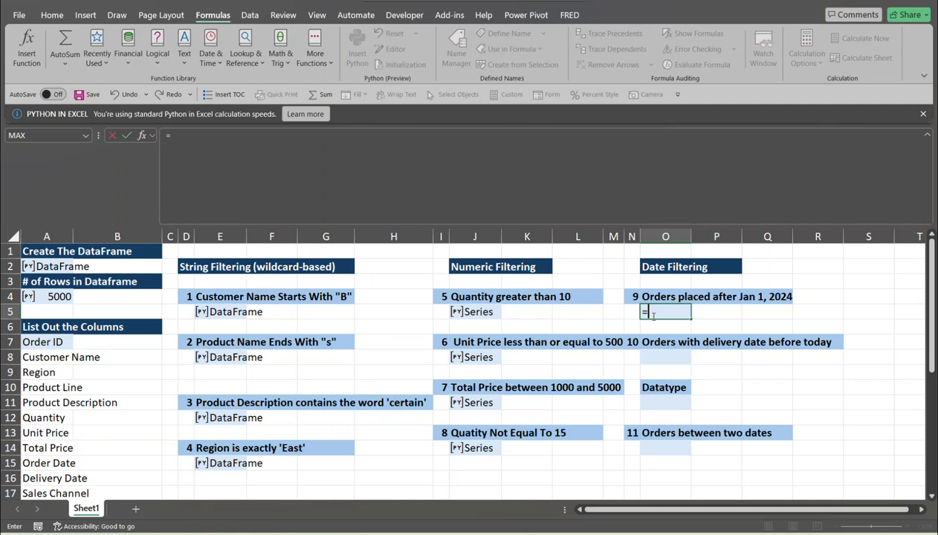
pyautogui.write('d')
pyautogui.press('BackSpace')
pyautogui.write('py')
pyautogui.press('Tab')
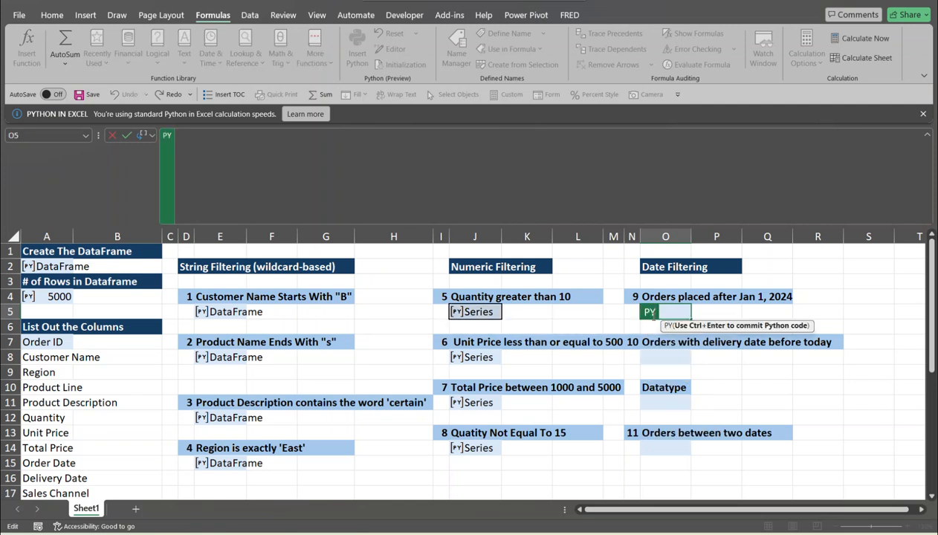
pyautogui.write('df[df[')
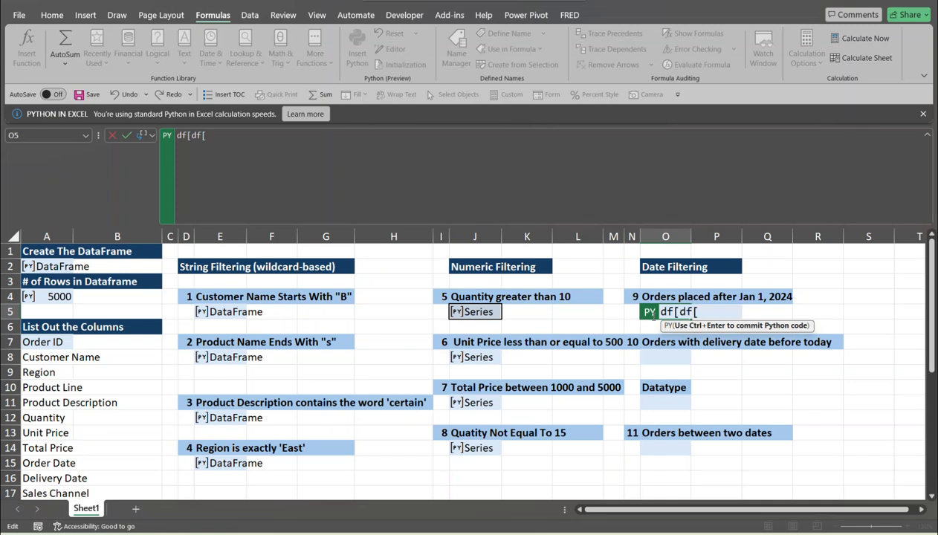
pyautogui.write('"Order Date"')
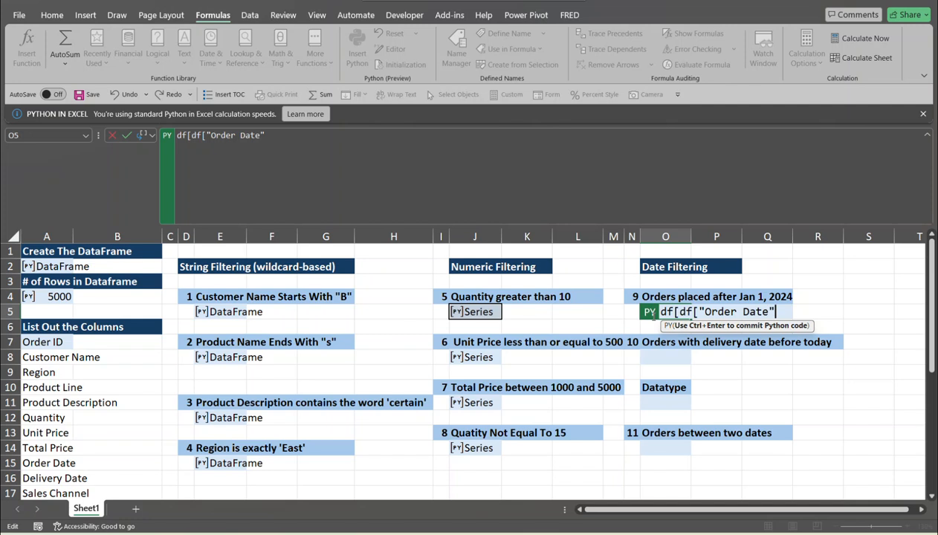
pyautogui.write('] >')
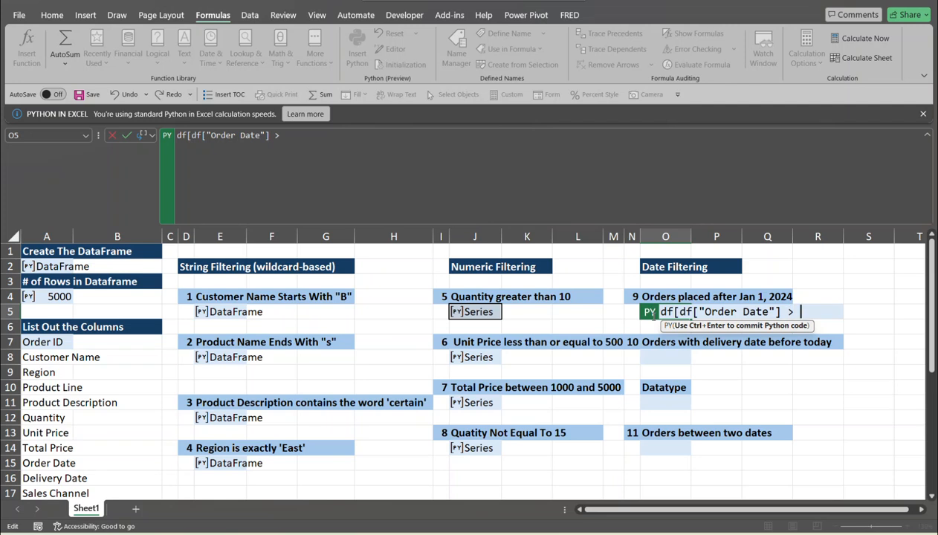
pyautogui.write(' "2024-01-01')
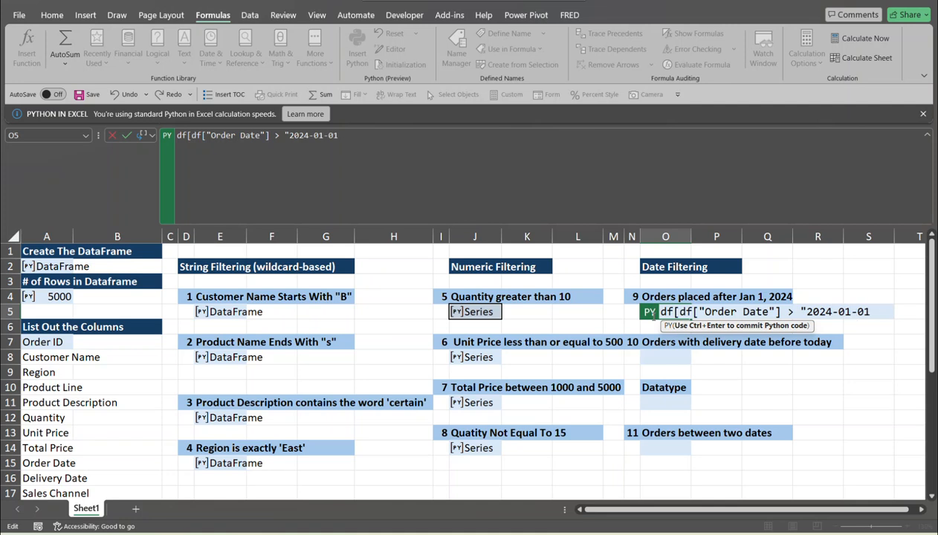
pyautogui.write('"]')
pyautogui.hotkey('ctrl', 'Return')
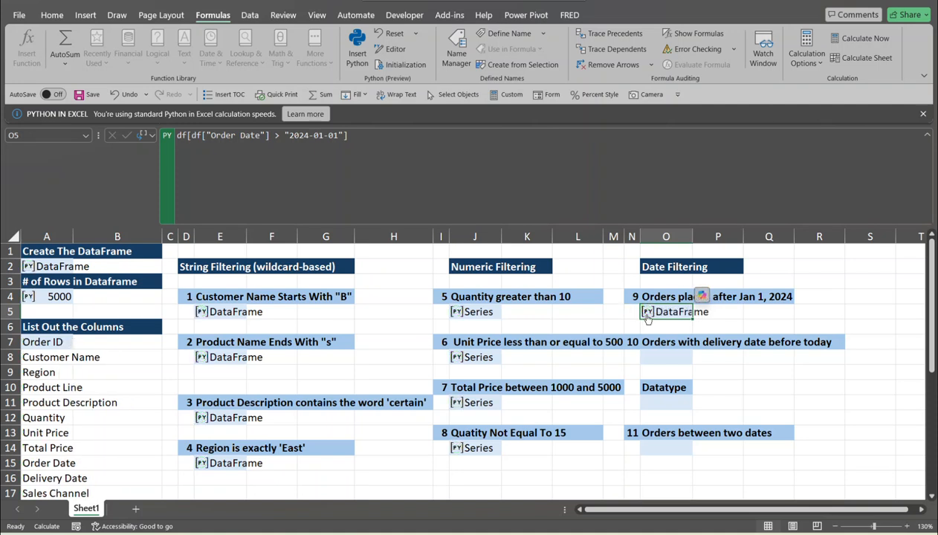
# - Examine the Order Date column in the data card of O5 and read the exercise 10 heading about delivery dates
pyautogui.click(648, 315)
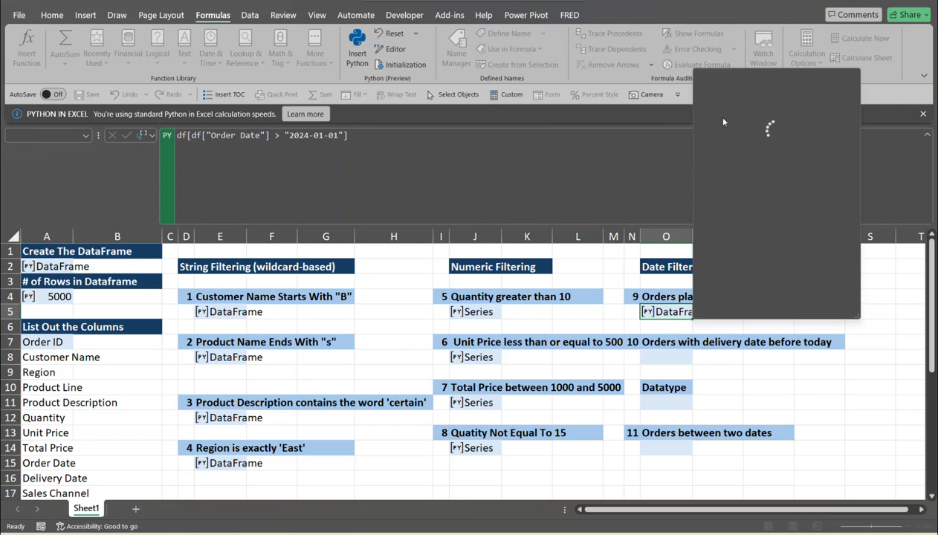
pyautogui.moveTo(729, 289); pyautogui.dragTo(817, 290)
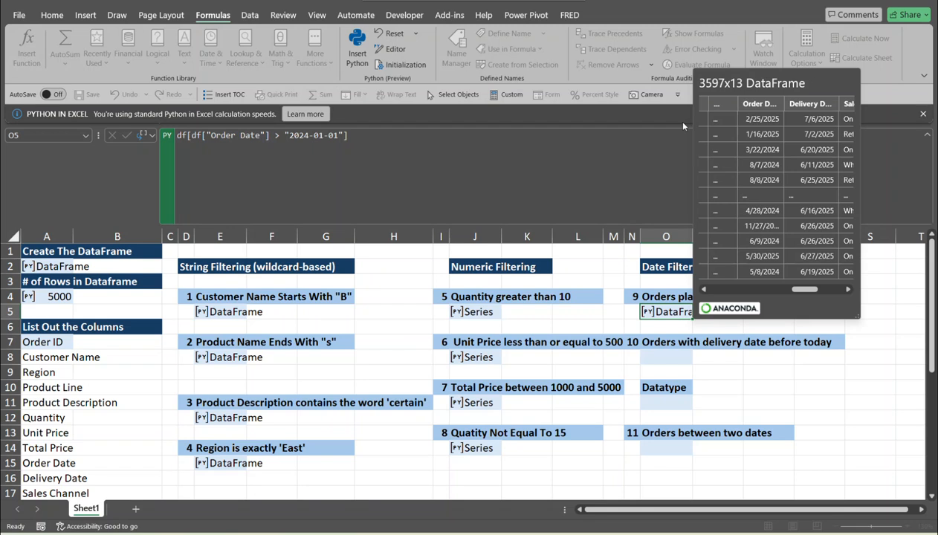
pyautogui.click(673, 355)
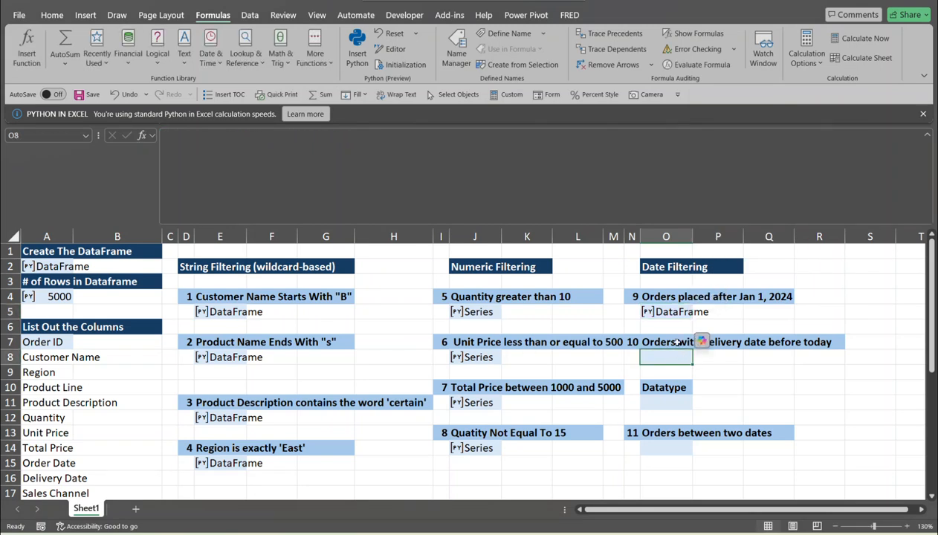
pyautogui.click(663, 338)
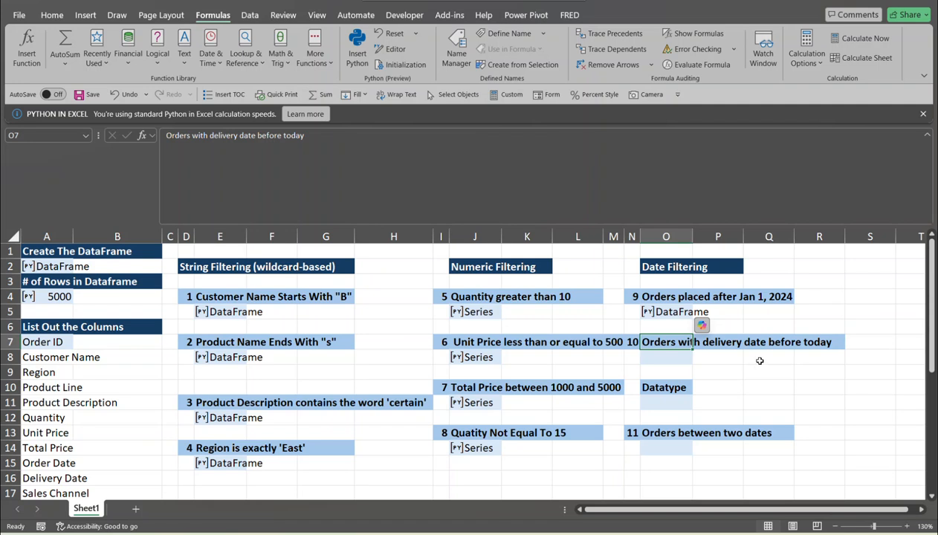
pyautogui.click(669, 357)
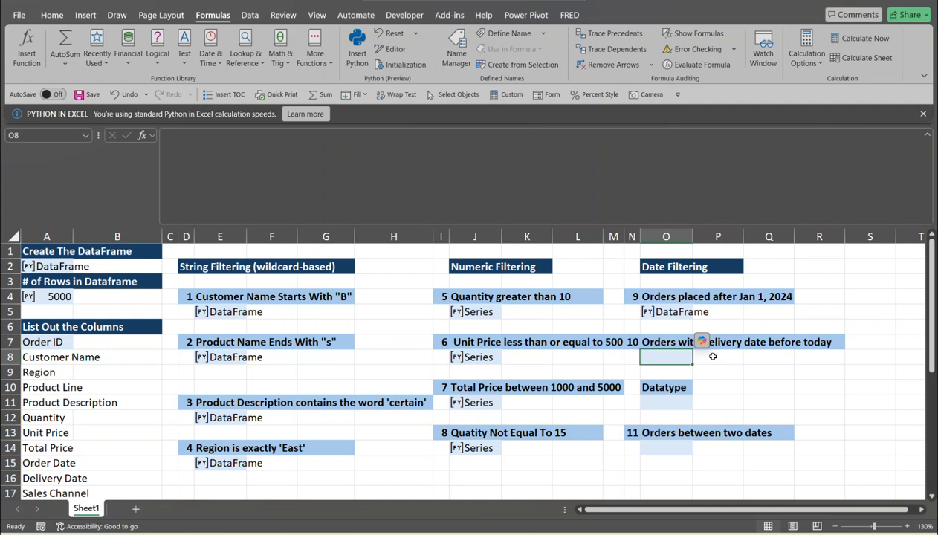
# - Enter and commit the Python code df["Delivery"].dtype in O11 under the Datatype heading, and close the Python Editor
pyautogui.click(662, 402)
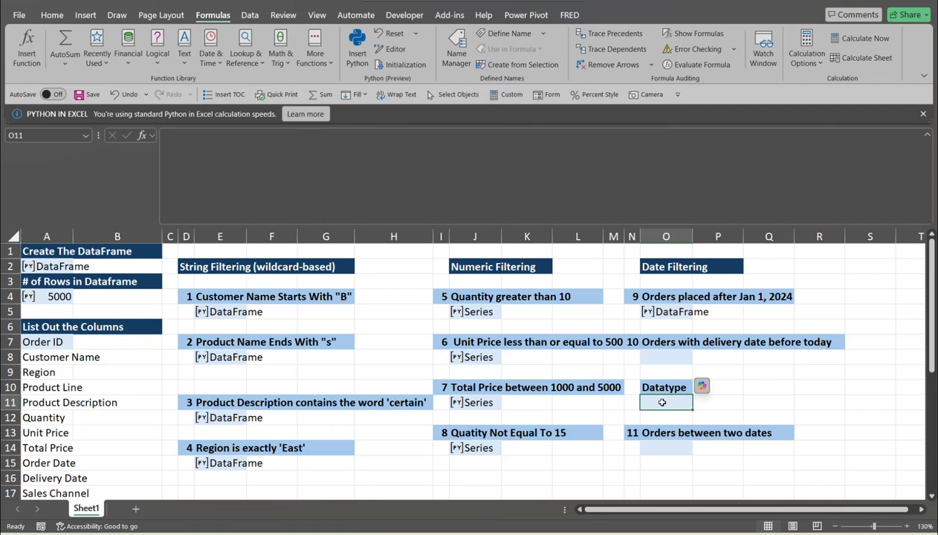
pyautogui.write('=py')
pyautogui.press('Tab')
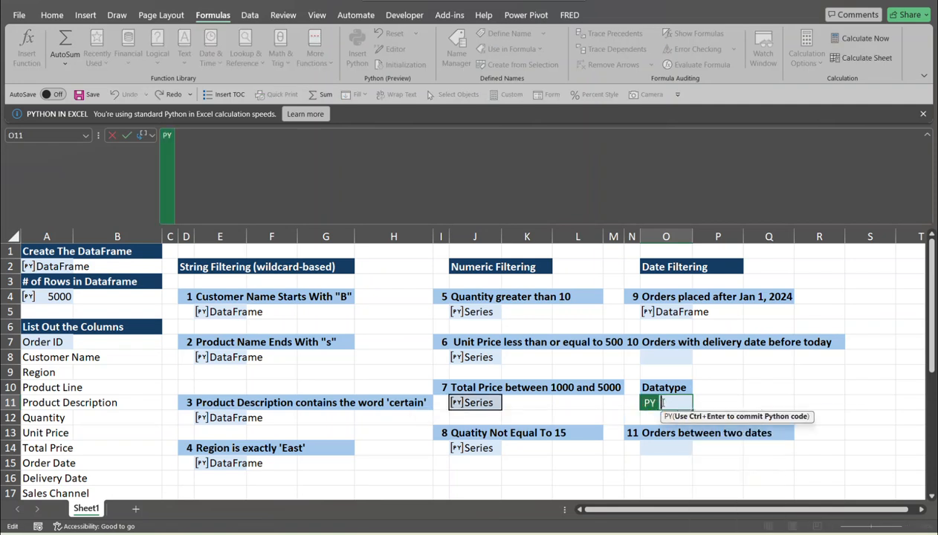
pyautogui.write('df["Delivery"')
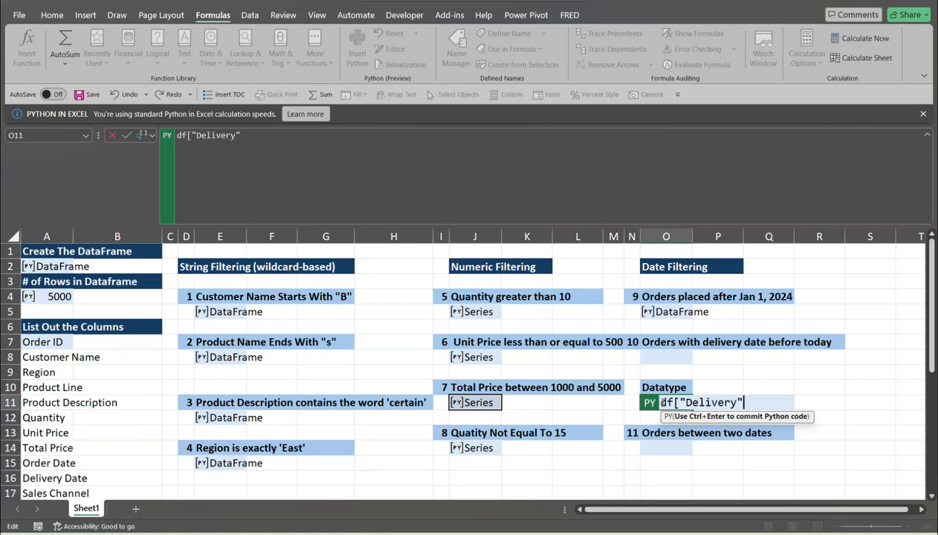
pyautogui.write('].dtype')
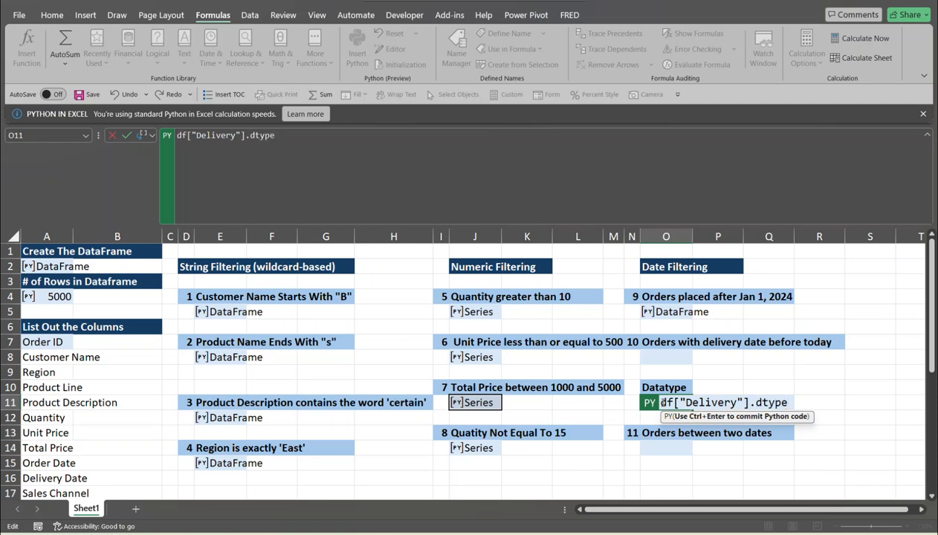
pyautogui.hotkey('ctrl', 'Return')
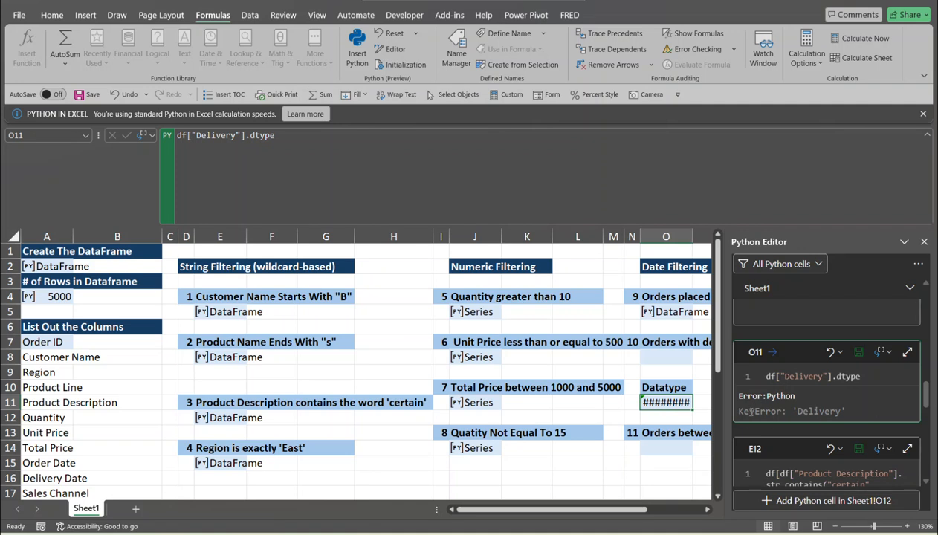
pyautogui.click(655, 402)
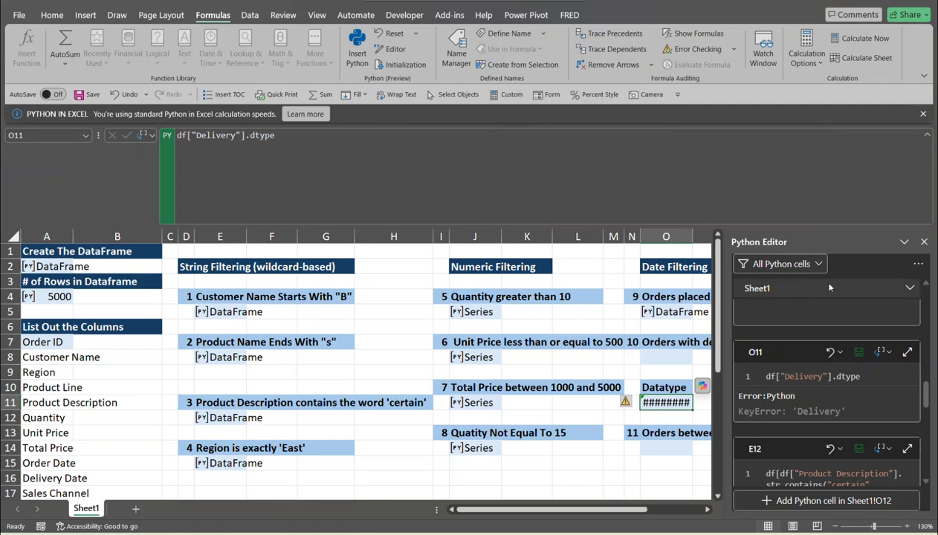
pyautogui.click(924, 242)
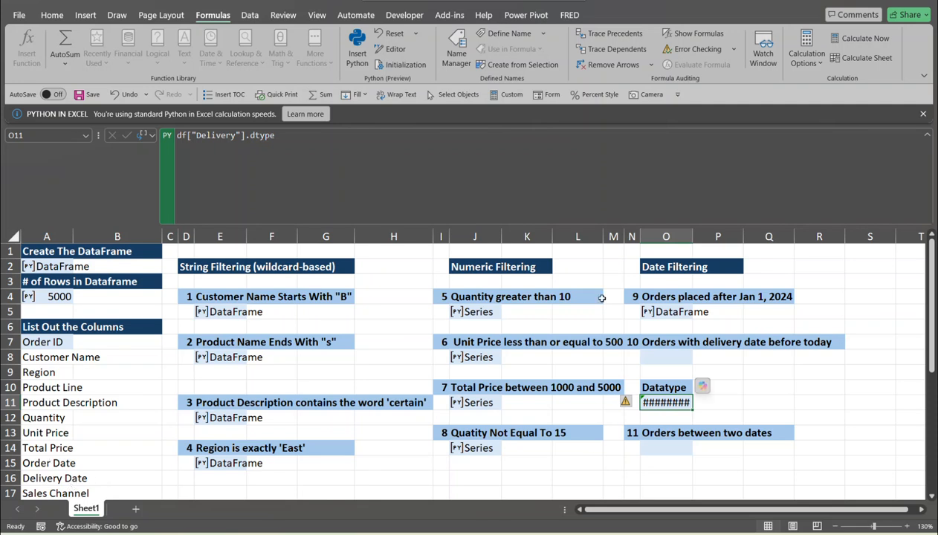
# - Correct the column name in the O11 code to "Delivery Date" and recommit it
pyautogui.click(236, 136)
pyautogui.write('Dat')
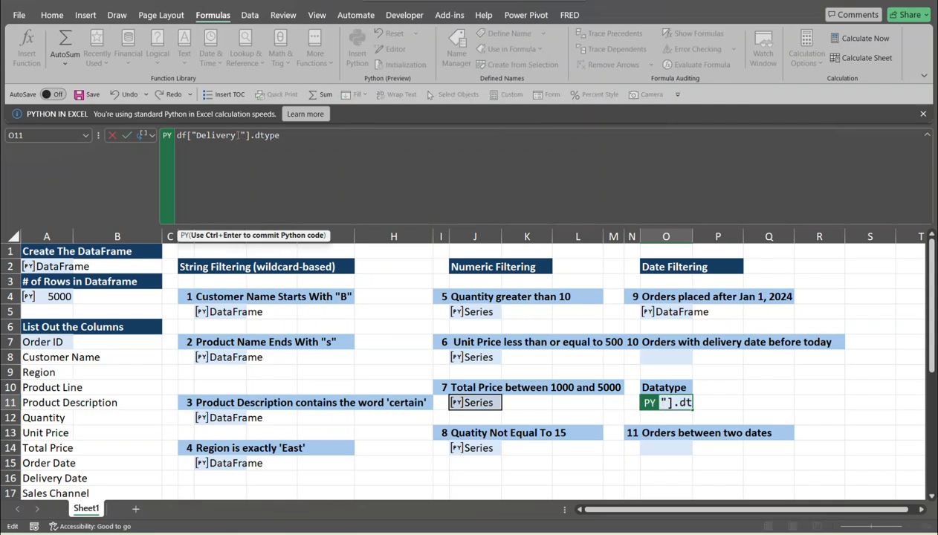
pyautogui.write('e')
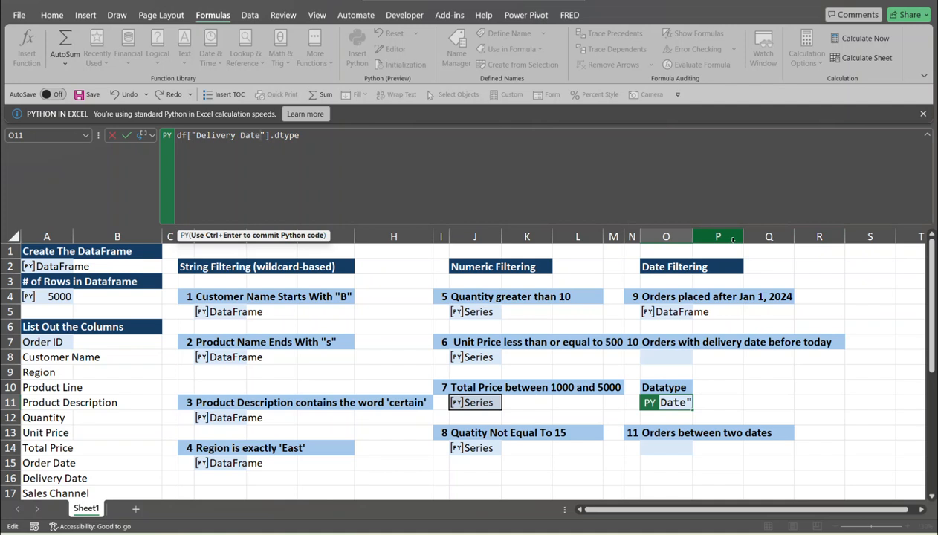
pyautogui.hotkey('ctrl', 'Return')
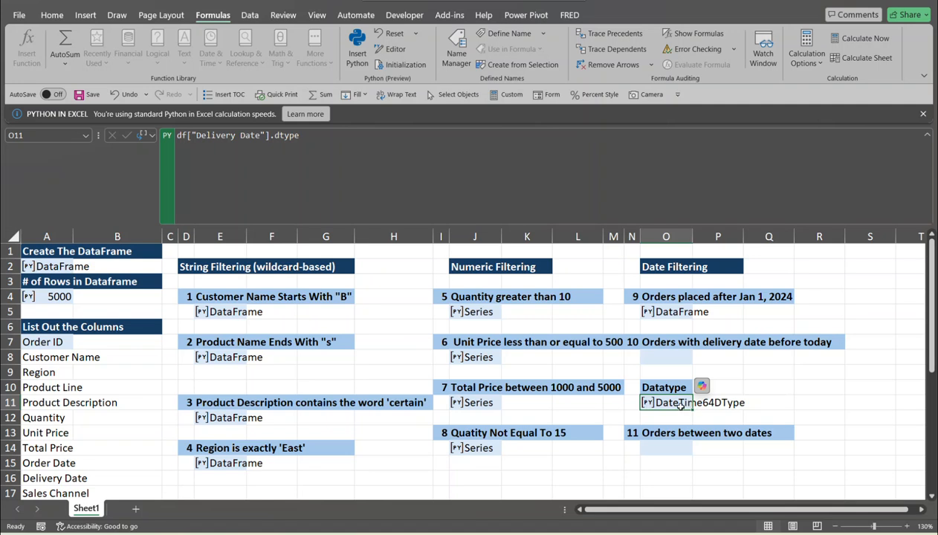
# - Enter and commit the Python code df[df["Deliver Date"] < pd.to_datetime("today")] in O8 under the exercise 10 heading, and close the Python Editor
pyautogui.click(656, 353)
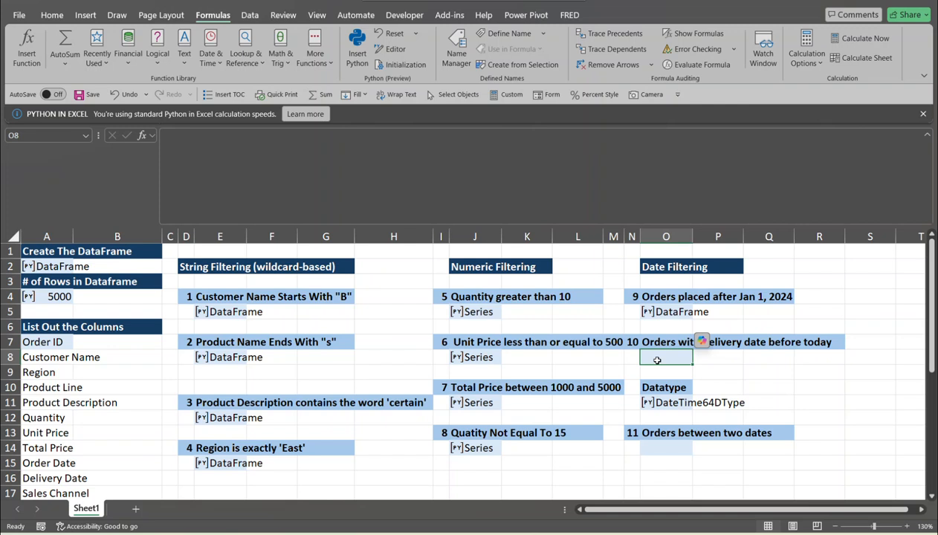
pyautogui.write('=py')
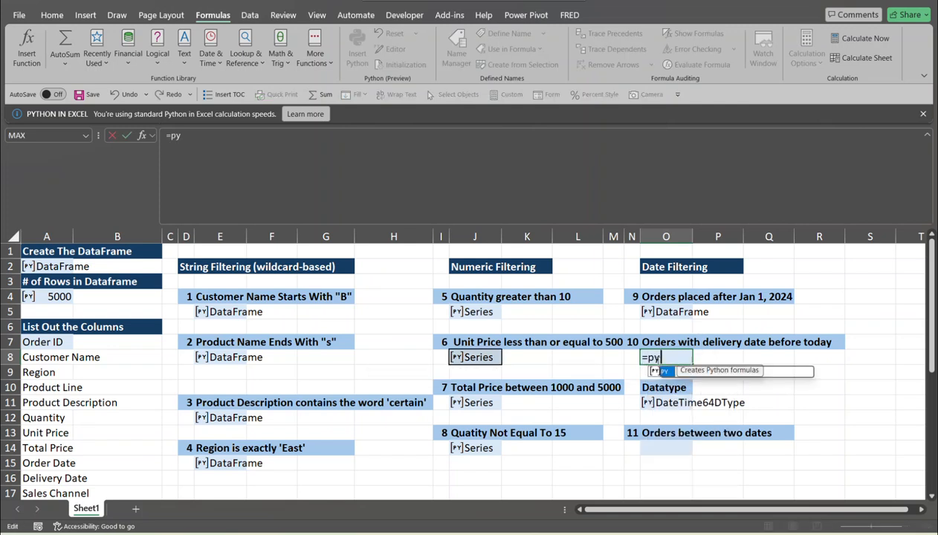
pyautogui.press('Tab')
pyautogui.write('df[df')
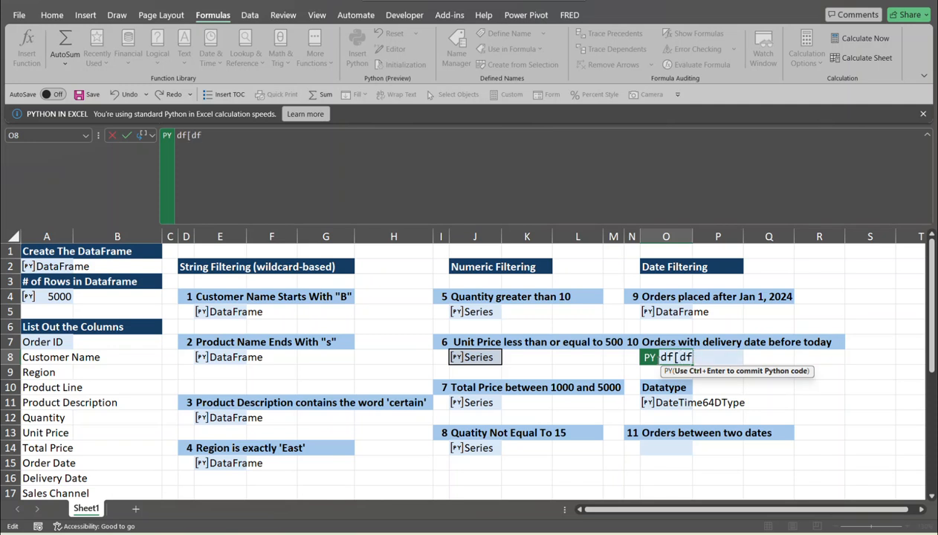
pyautogui.write('["Delive')
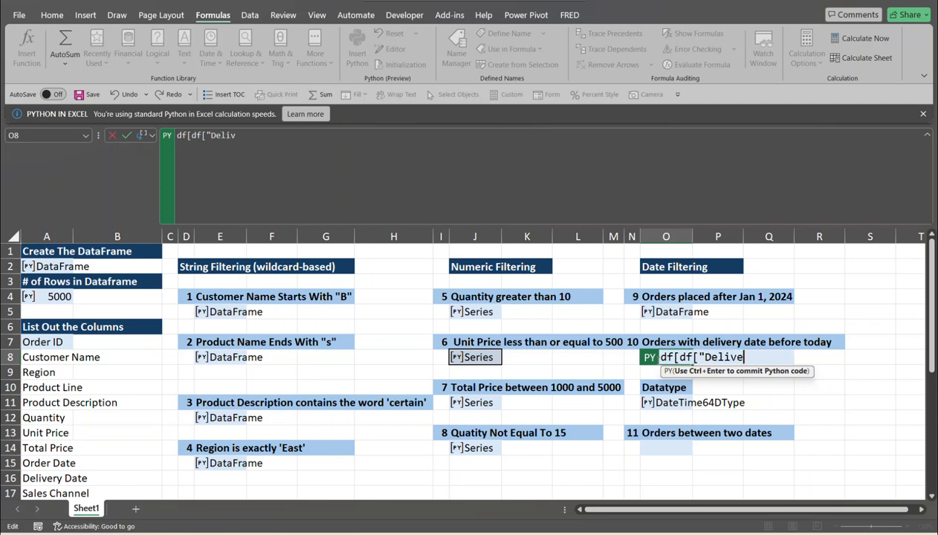
pyautogui.write('r Date"]')
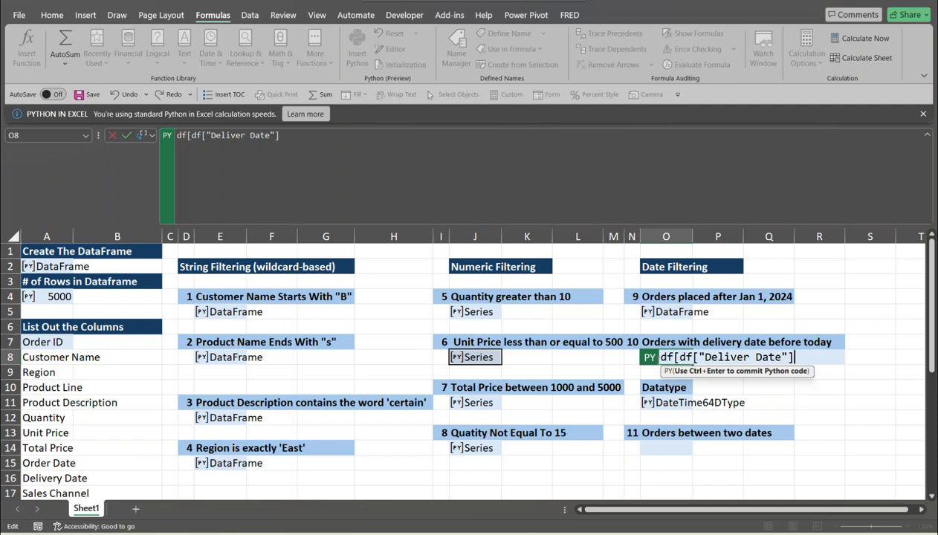
pyautogui.write(' <')
pyautogui.write('pd.to')
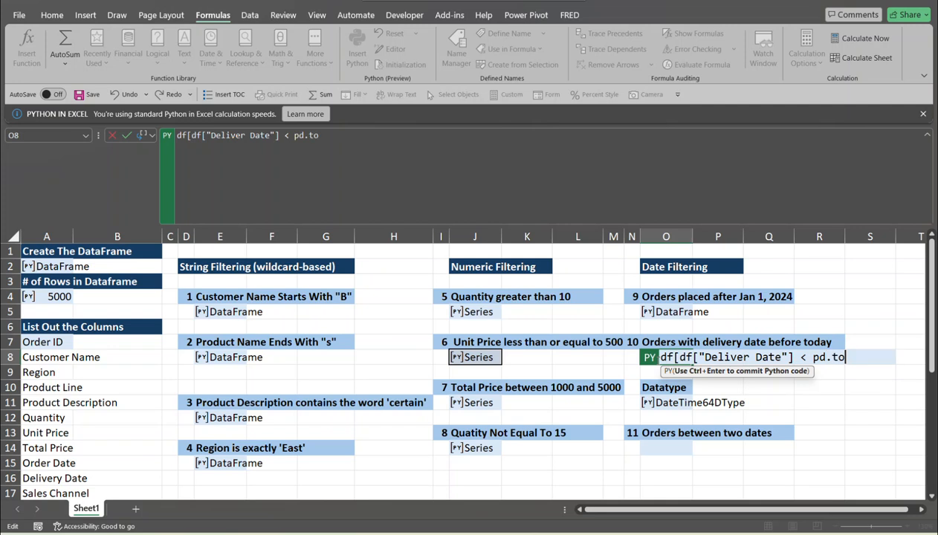
pyautogui.write('_datetime')
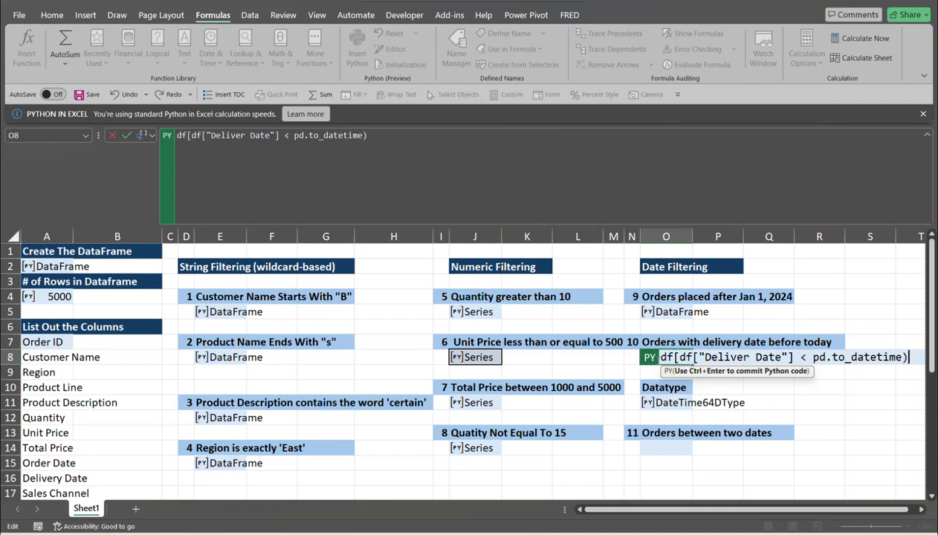
pyautogui.write('("today"')
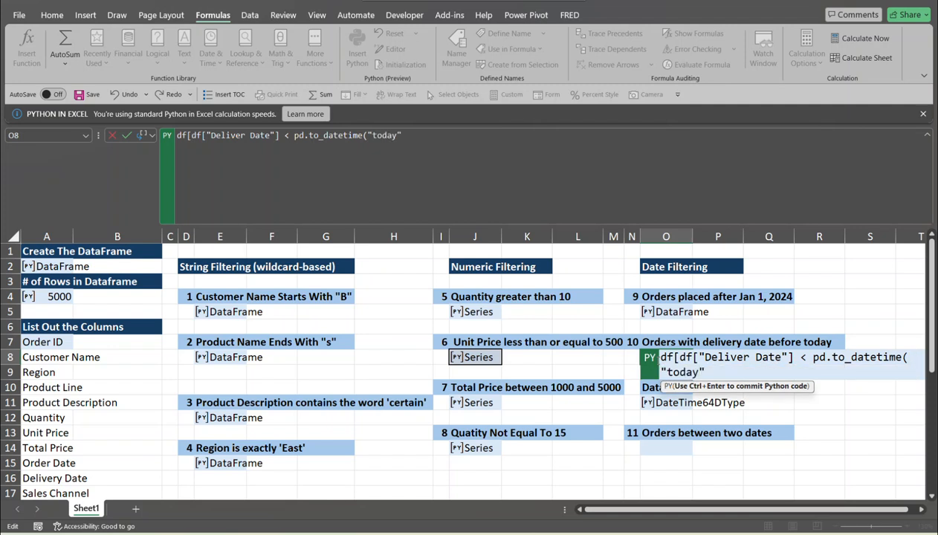
pyautogui.write(')')
pyautogui.write(']')
pyautogui.hotkey('ctrl', 'Return')
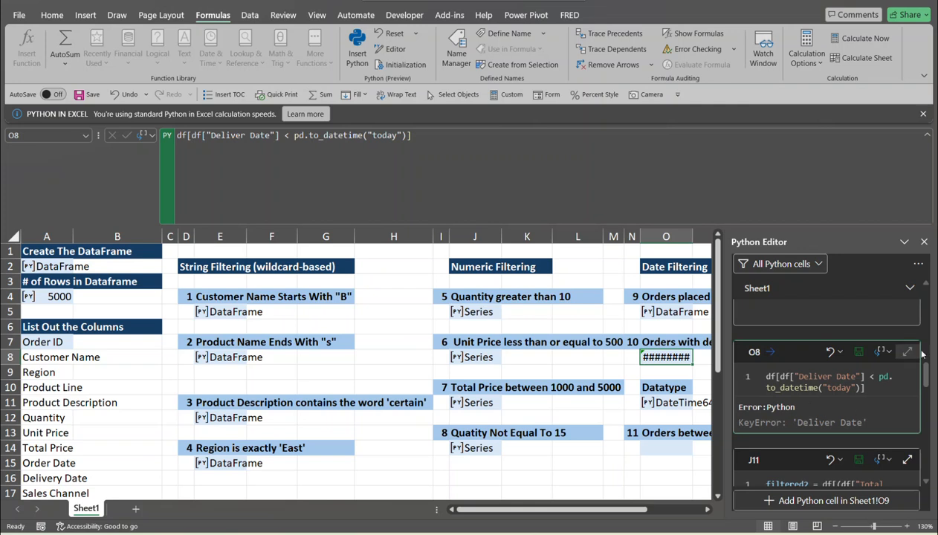
pyautogui.click(924, 241)
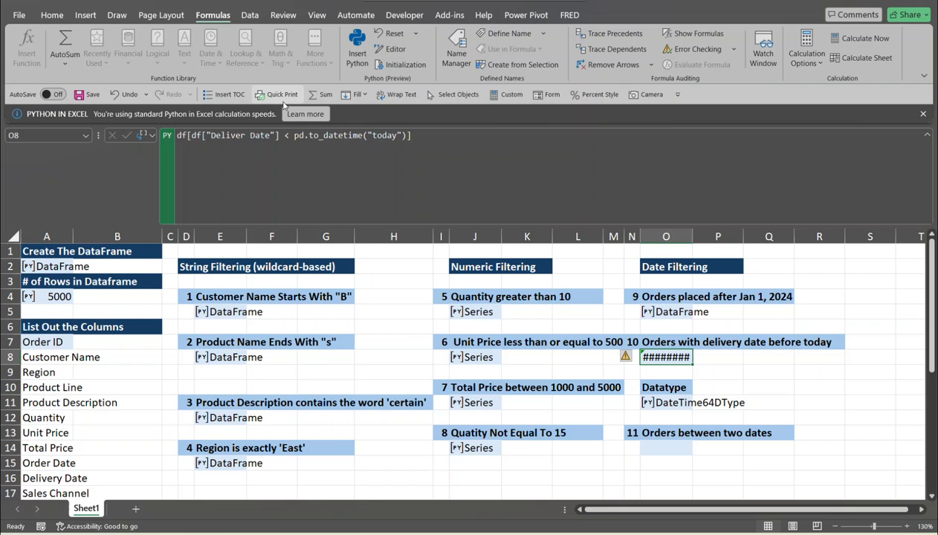
# - Correct the column name in the O8 code to "Delivery Date", recommit it and check the resulting DataFrame's data card
pyautogui.click(245, 135)
pyautogui.write('y')
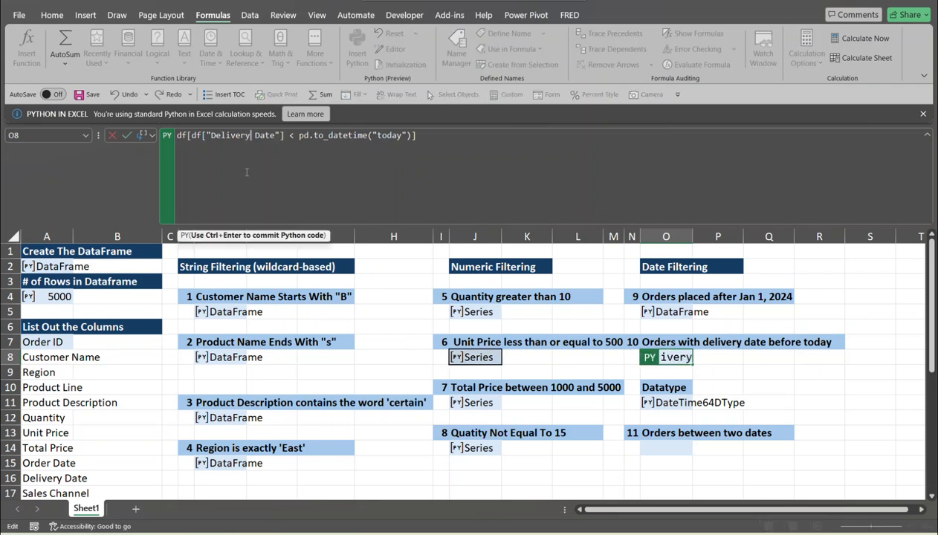
pyautogui.hotkey('ctrl', 'Return')
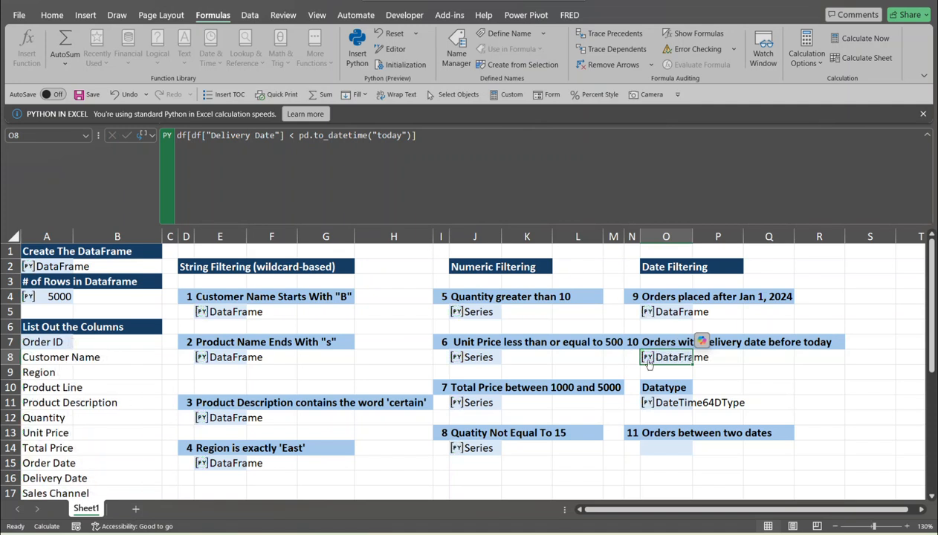
pyautogui.click(647, 359)
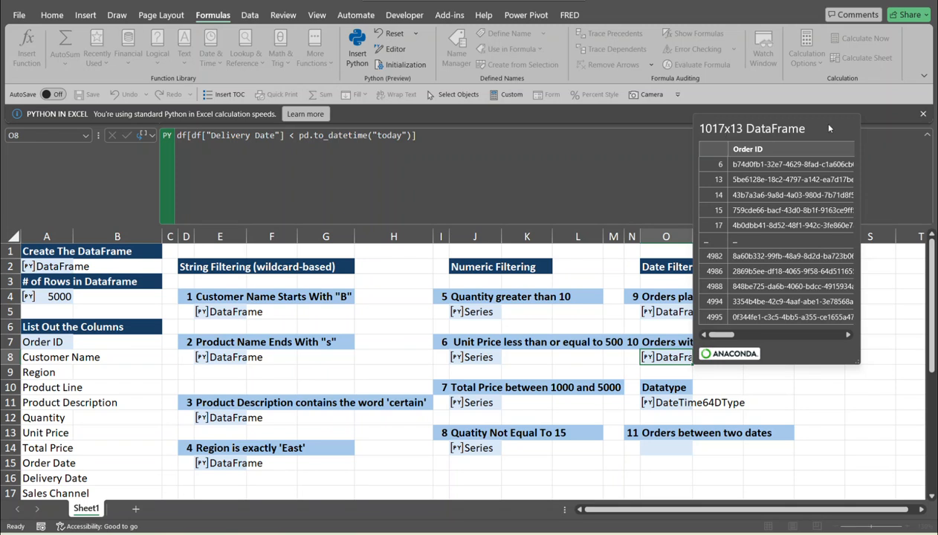
pyautogui.click(930, 172)
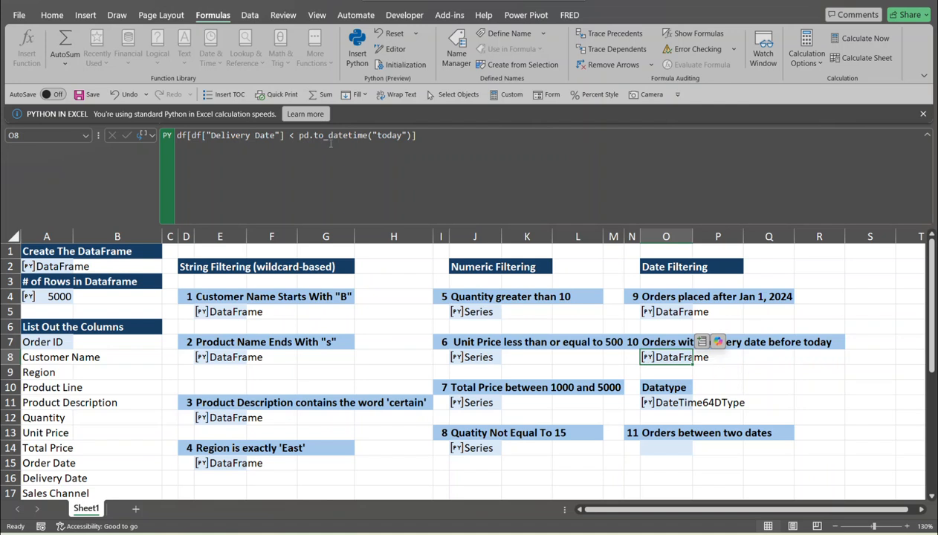
# - Open the Product Sales Data query in the Power Query Editor and examine its Delivery Date column
pyautogui.click(251, 16)
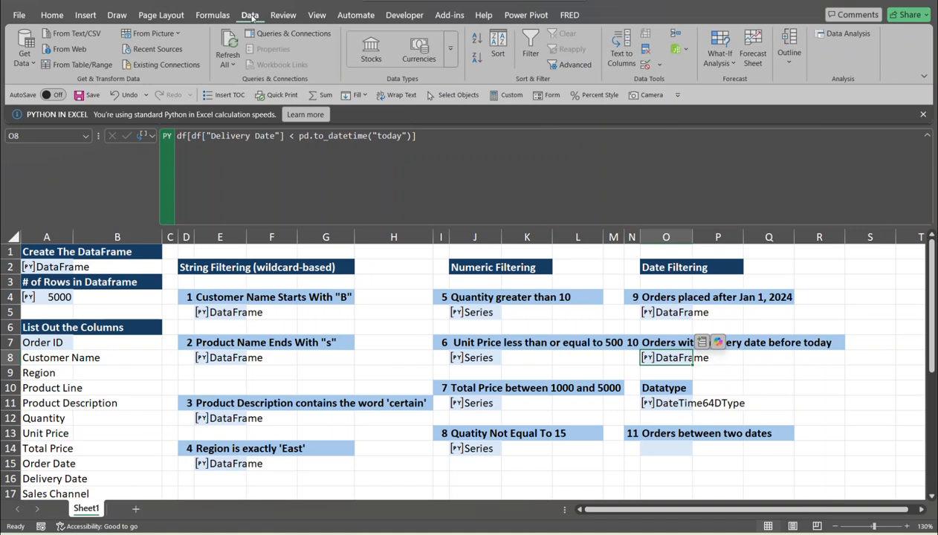
pyautogui.click(305, 35)
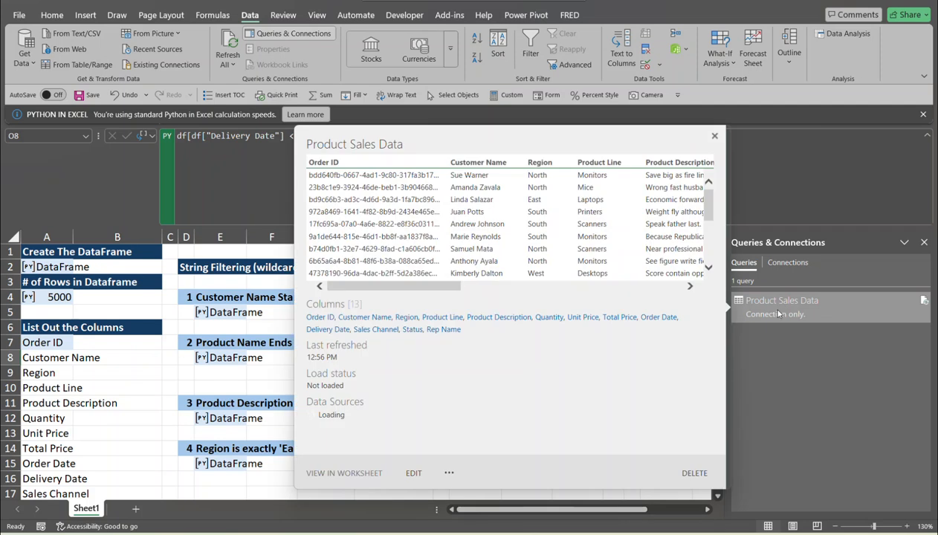
pyautogui.click(778, 303)
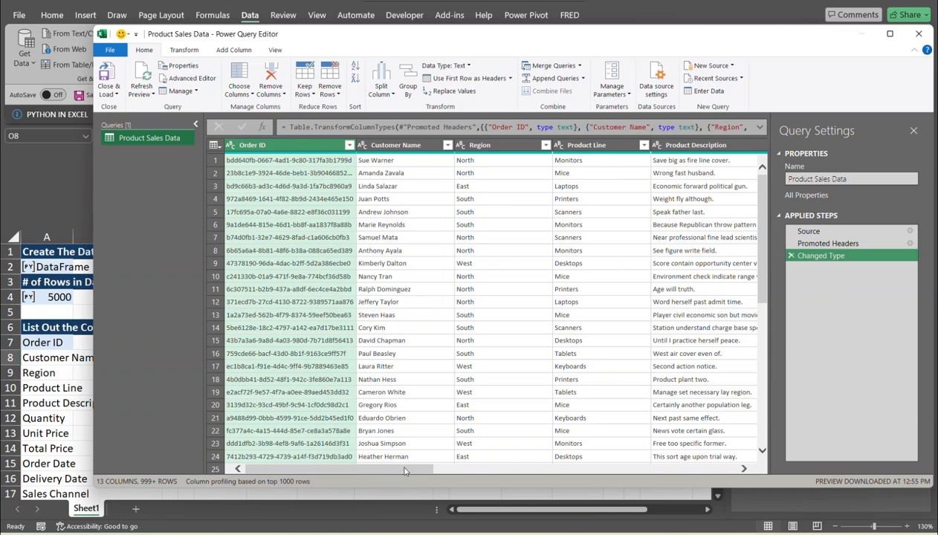
pyautogui.click(415, 446)
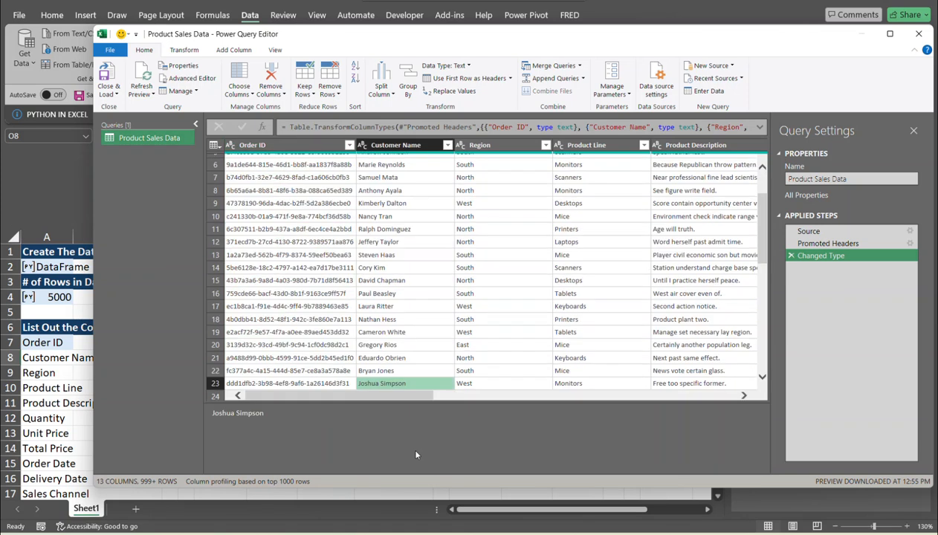
pyautogui.moveTo(417, 395); pyautogui.dragTo(671, 396)
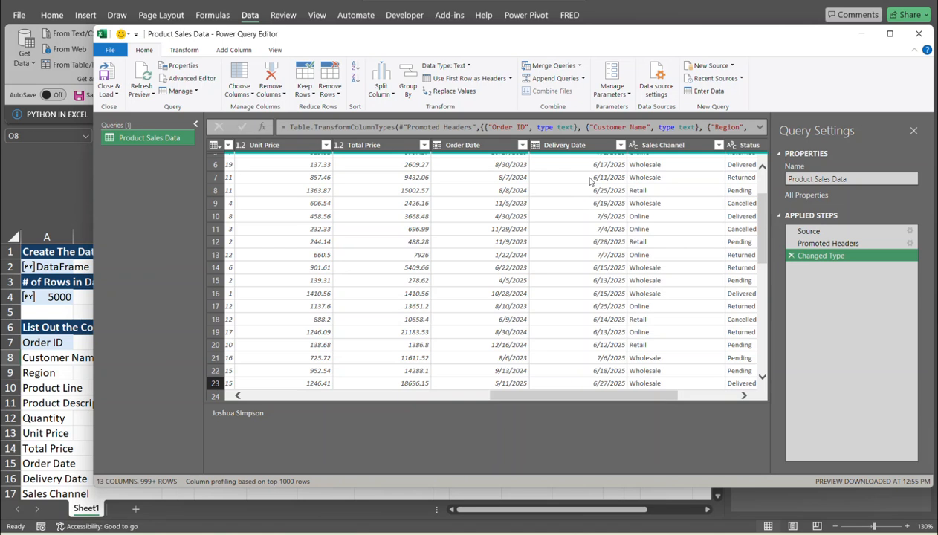
pyautogui.click(585, 146)
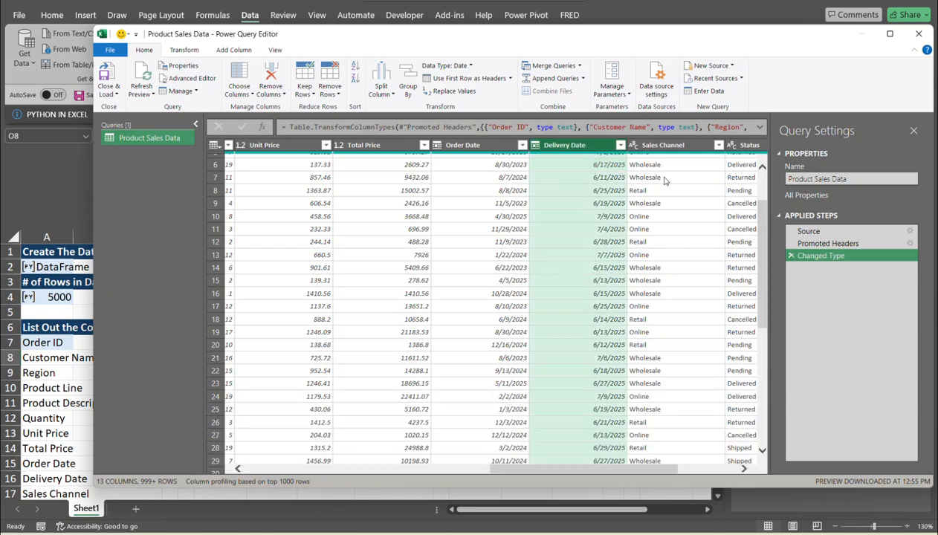
pyautogui.scroll(3, 755, 242)
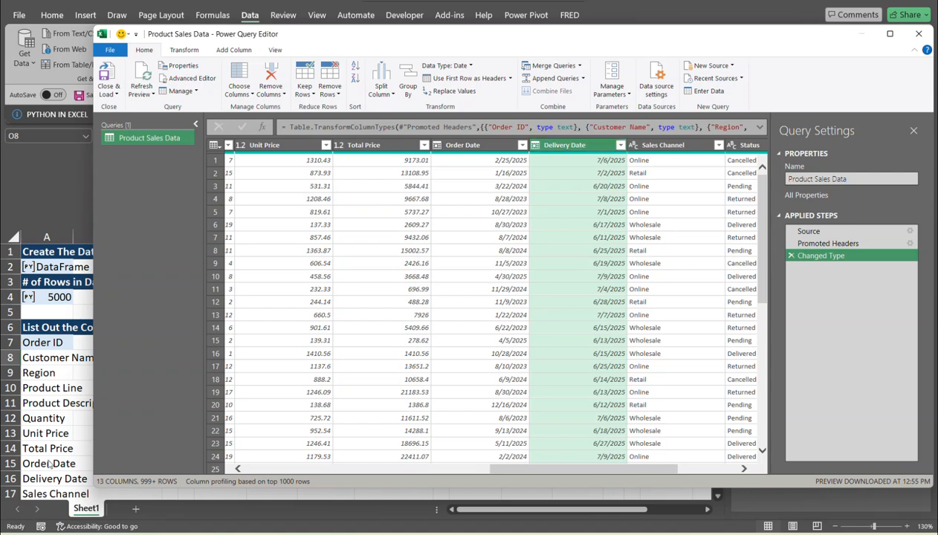
pyautogui.click(48, 509)
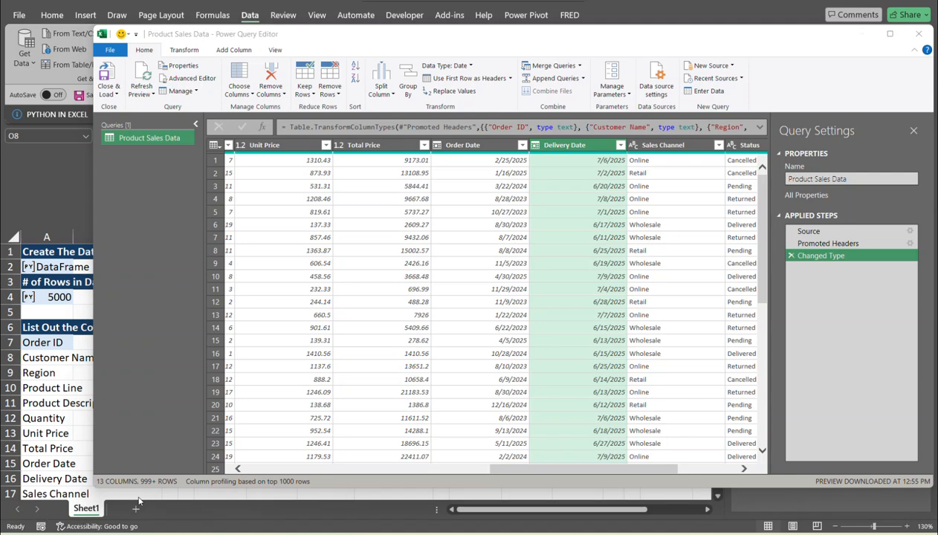
# - Filter the query's Delivery Date column to keep only rows before 6/16/2025
pyautogui.click(621, 145)
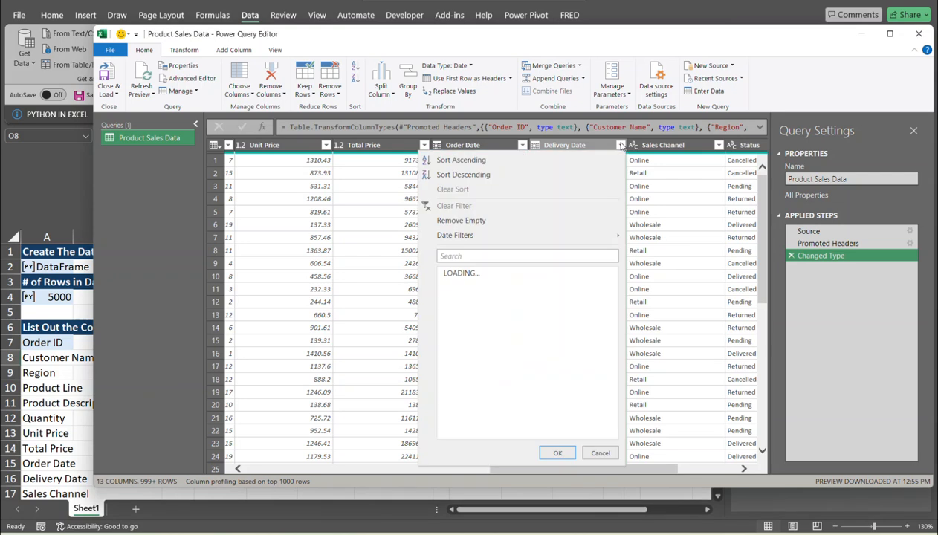
pyautogui.moveTo(473, 235)
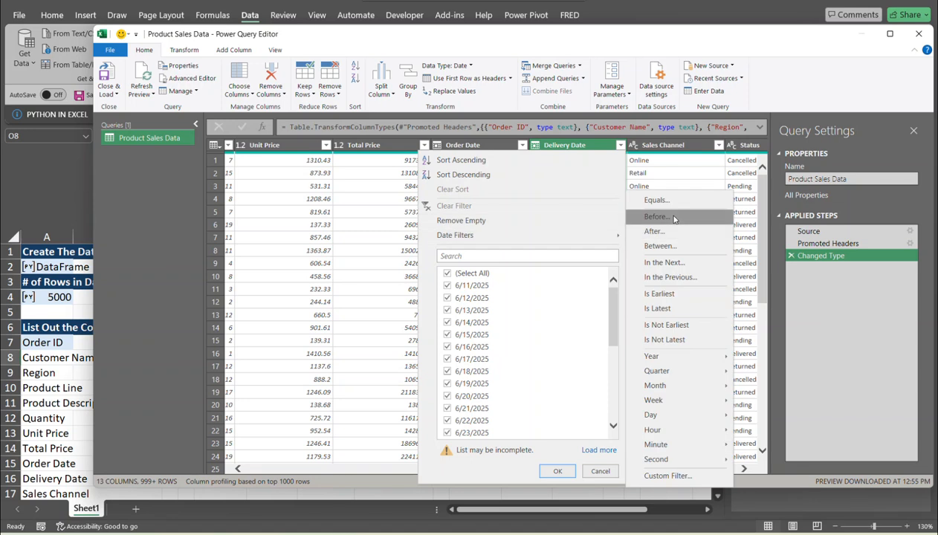
pyautogui.click(673, 217)
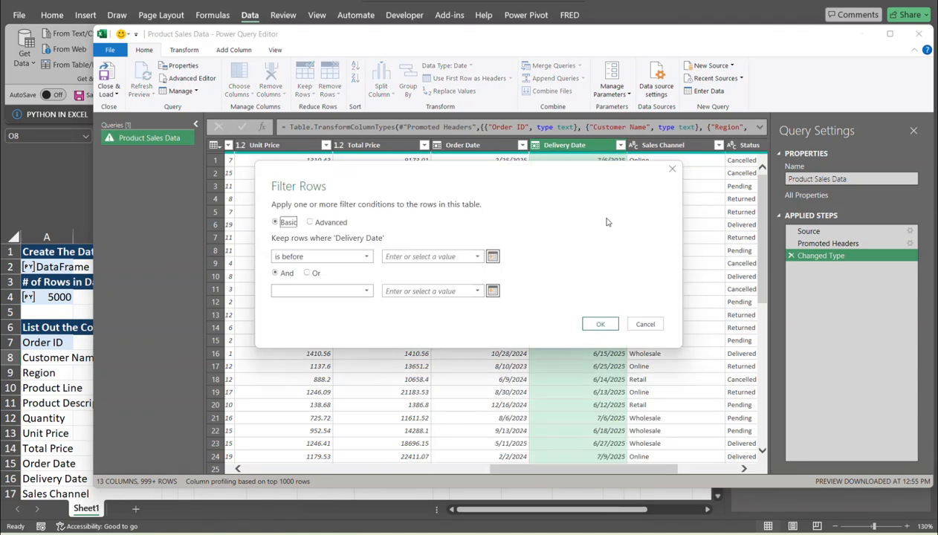
pyautogui.click(493, 257)
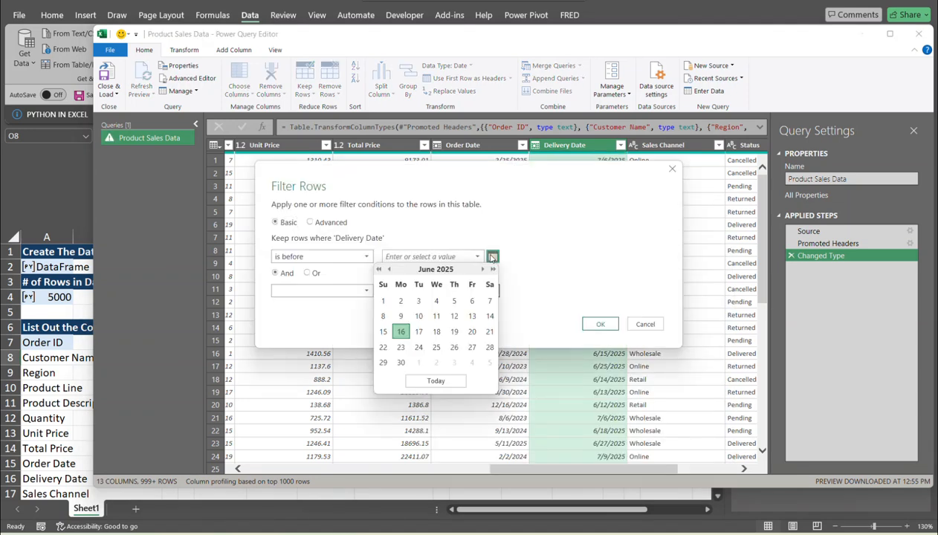
pyautogui.click(401, 331)
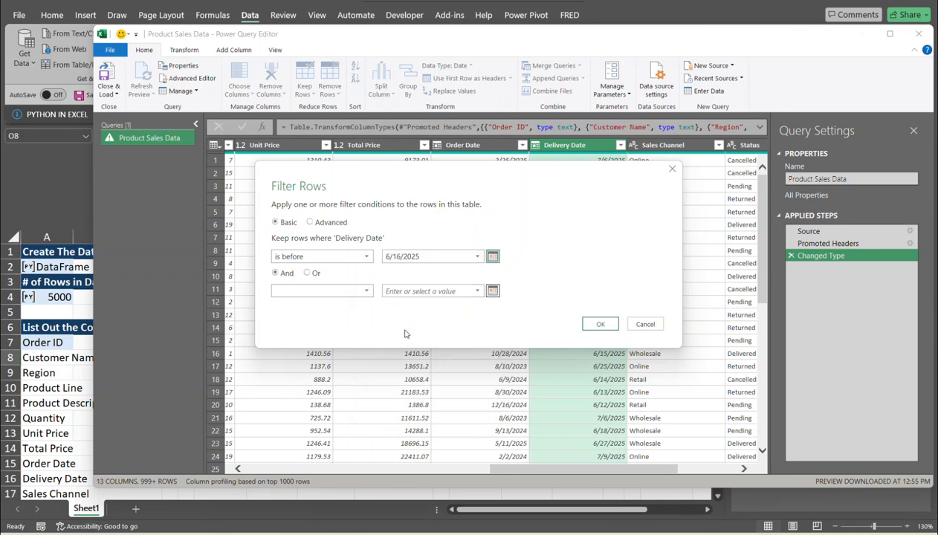
pyautogui.click(601, 325)
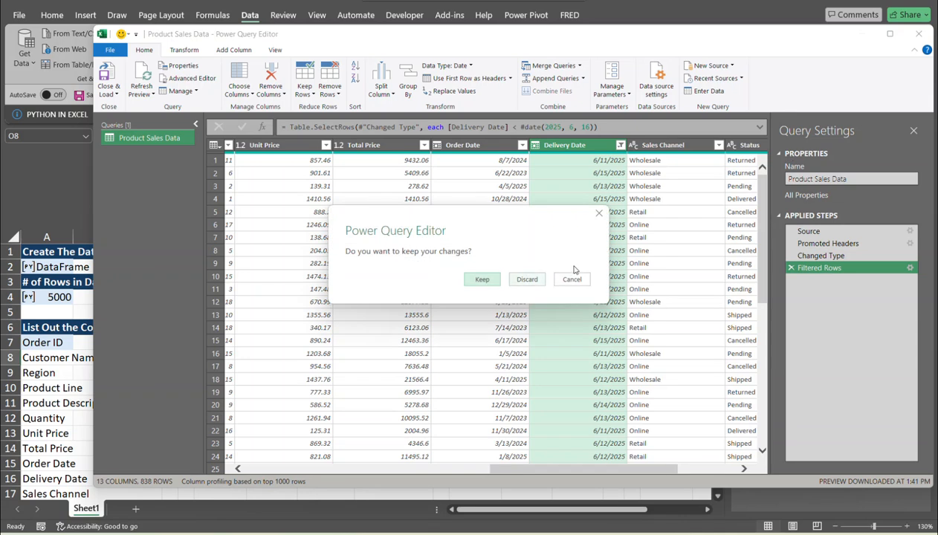
# - Discard the Power Query changes and check the DataFrame dimensions in the data card of O8
pyautogui.click(528, 279)
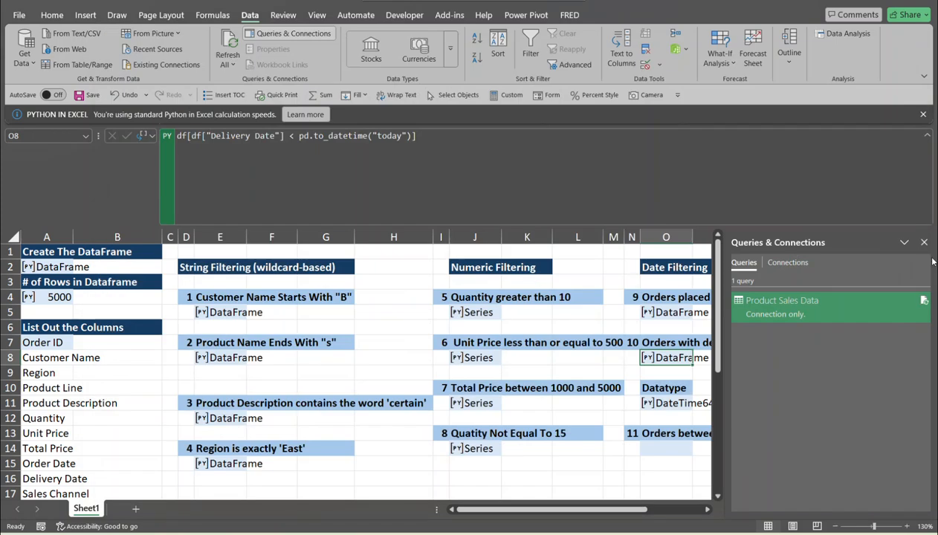
pyautogui.click(924, 243)
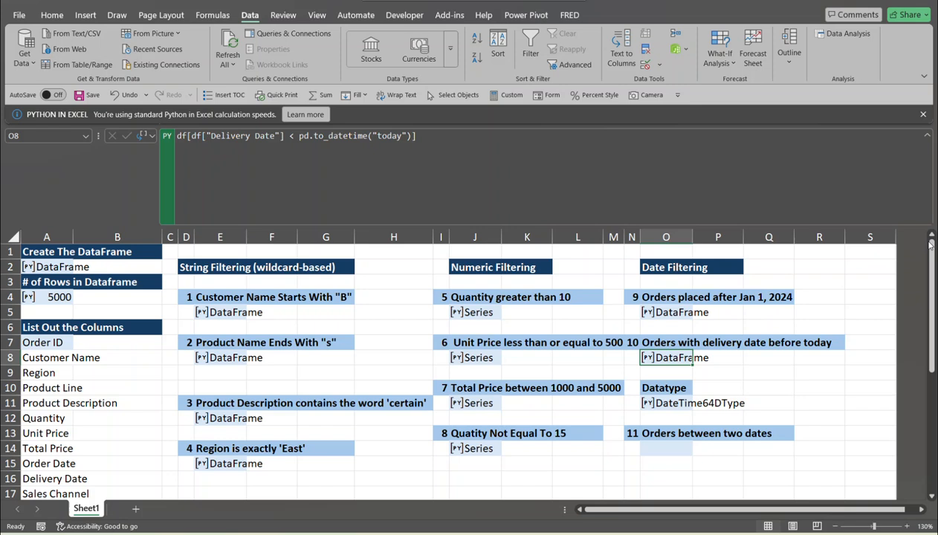
pyautogui.click(649, 361)
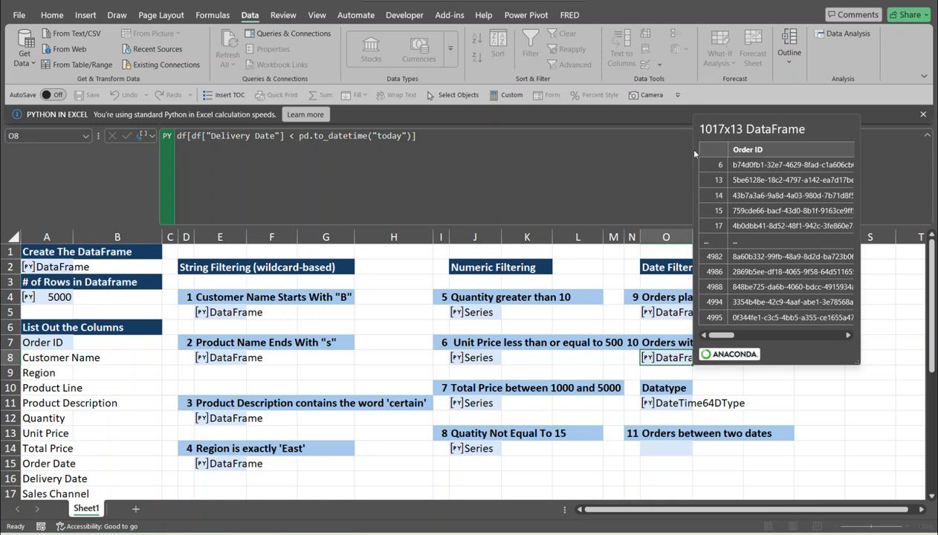
pyautogui.press('Escape')
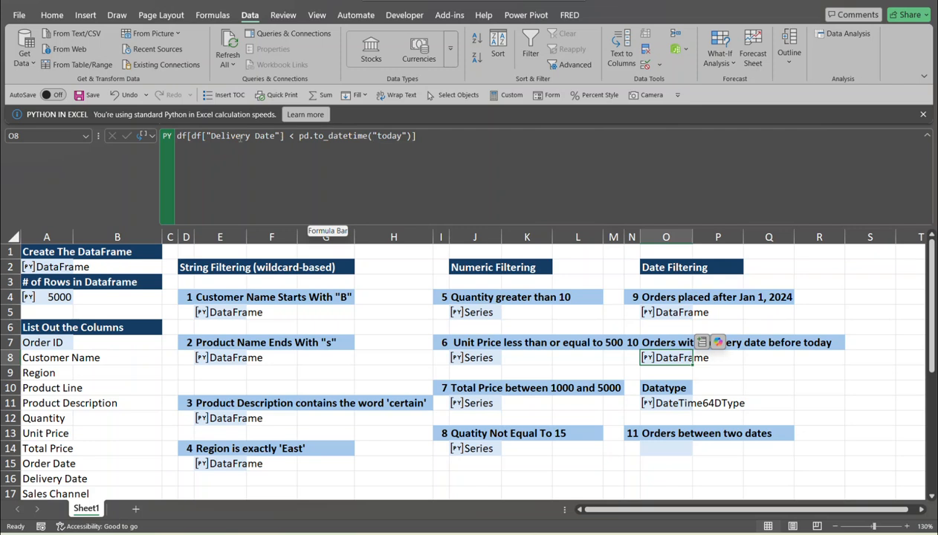
# - Compare dates only in the O8 code by adding .dt.date to the Delivery Date column and .date() to today's date, recommit and check the data card
pyautogui.click(427, 138)
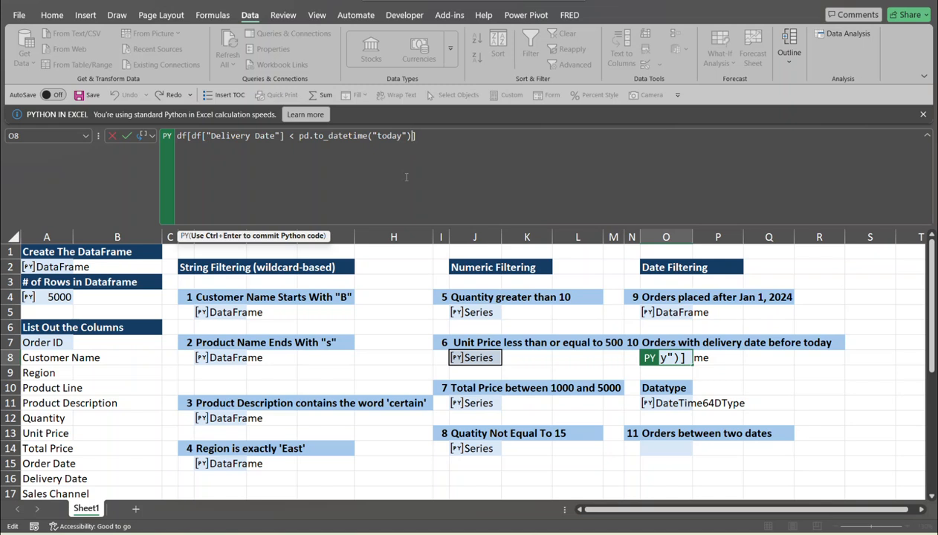
pyautogui.write('.date')
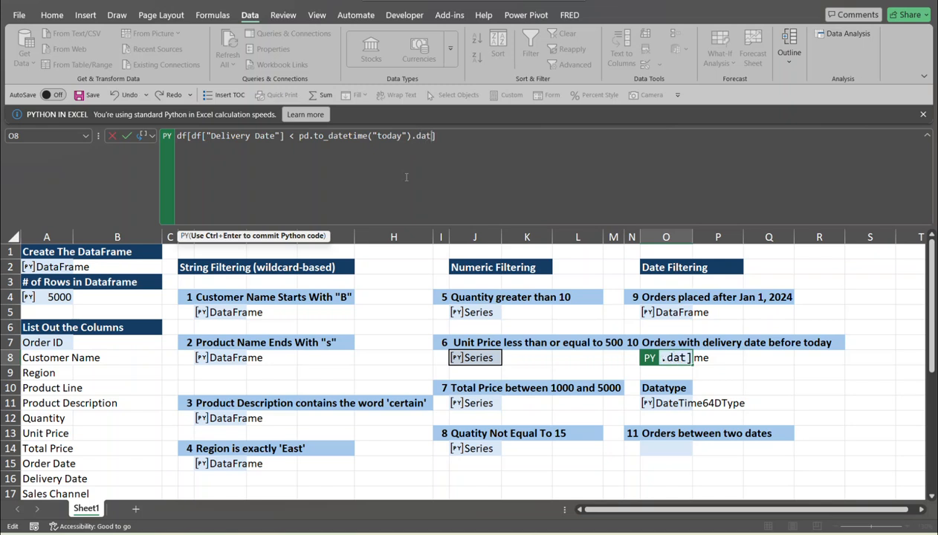
pyautogui.write('()')
pyautogui.click(284, 136)
pyautogui.write('.dt')
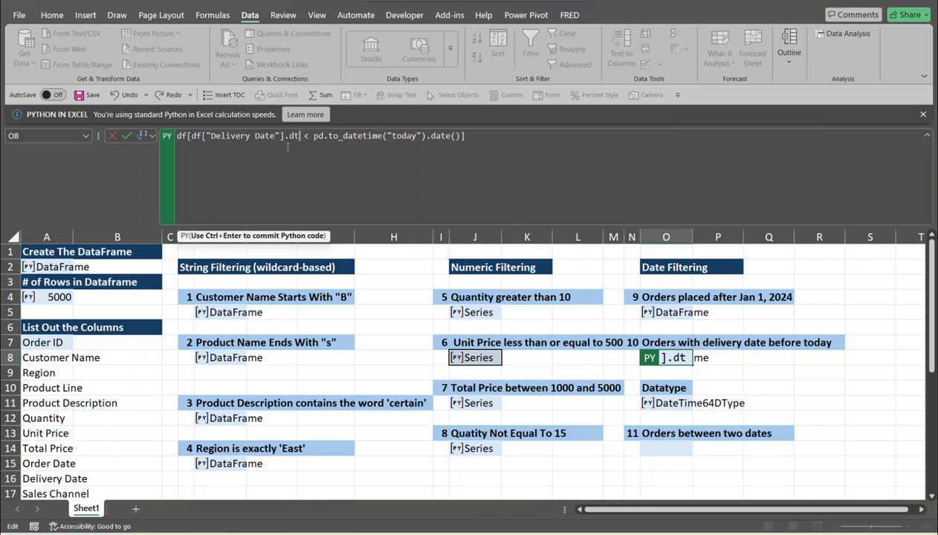
pyautogui.write('.')
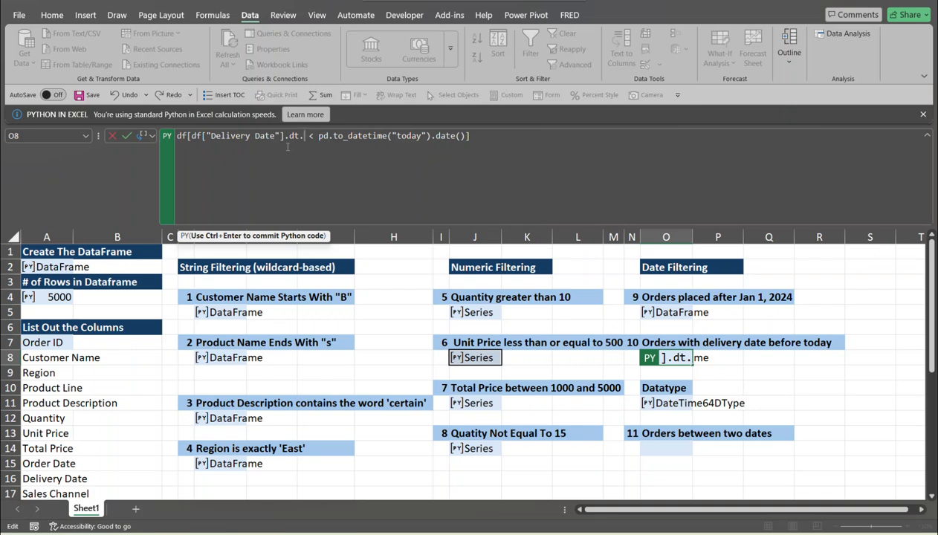
pyautogui.write('date')
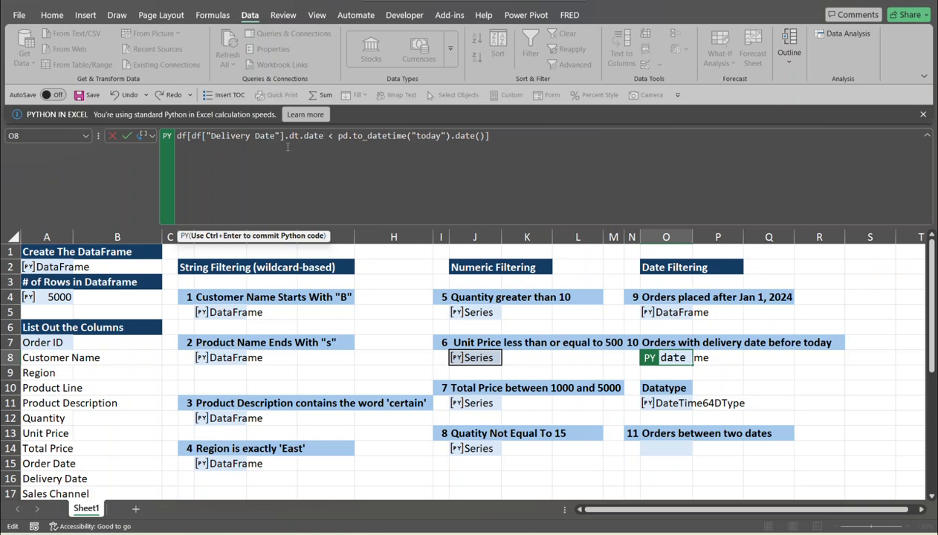
pyautogui.hotkey('ctrl', 'Return')
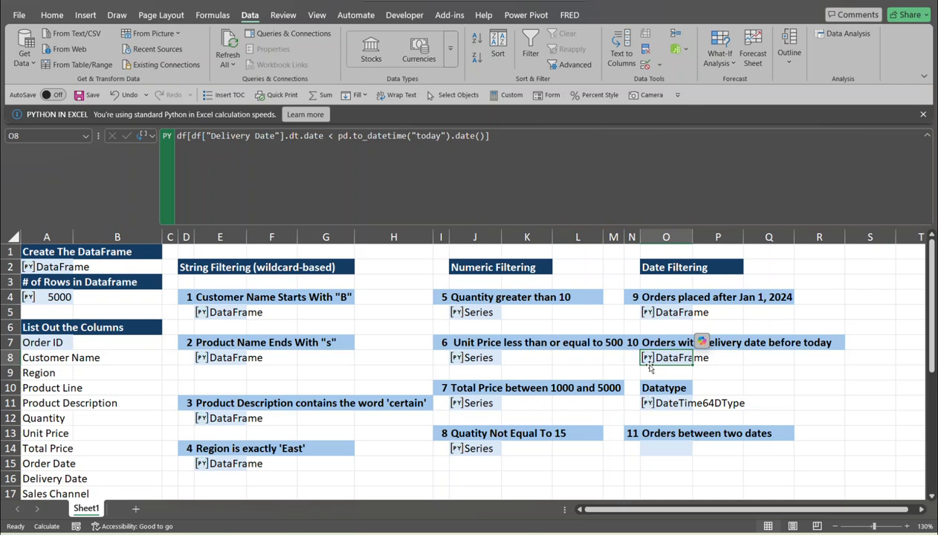
pyautogui.click(648, 358)
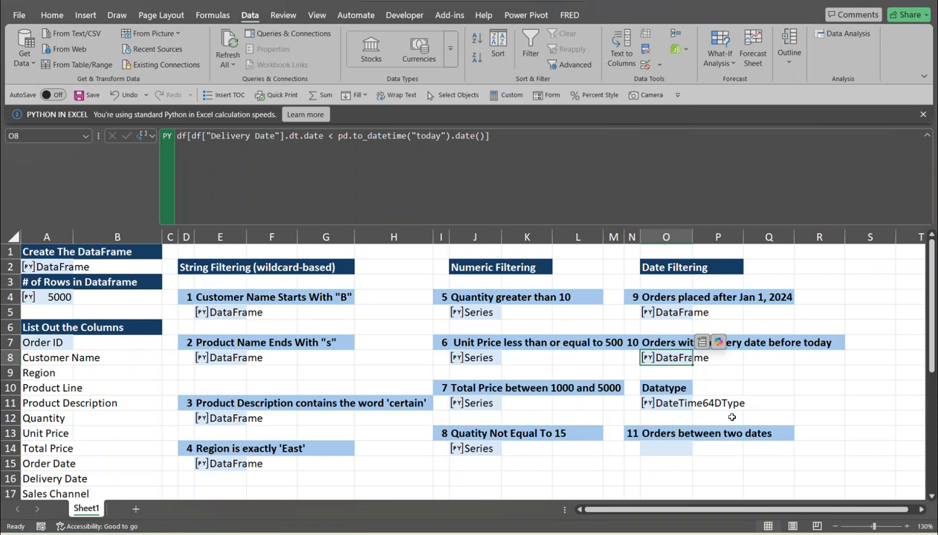
# - Start a Python formula in O14 filtering df with the parenthesised condition (df["Order Date"] >= "2023-06-01")
pyautogui.click(670, 447)
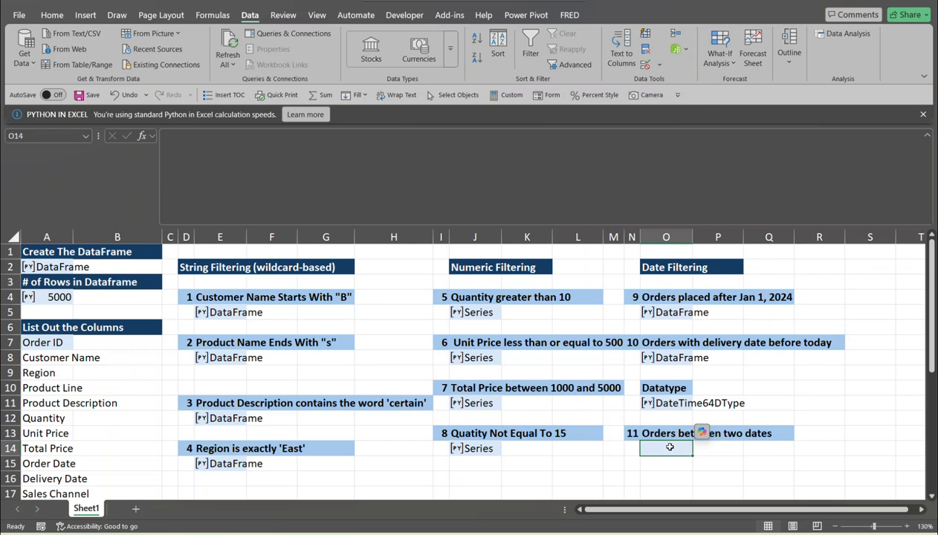
pyautogui.write('=py')
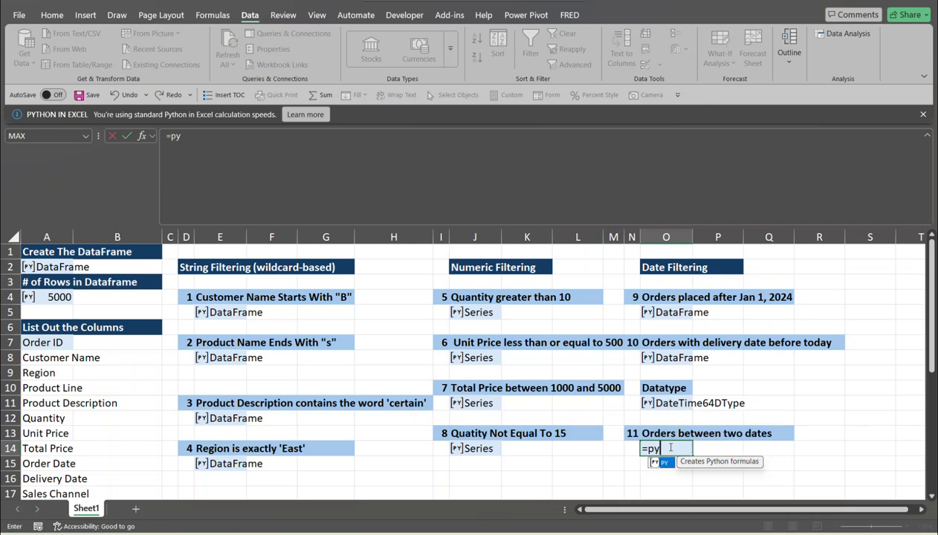
pyautogui.press('Tab')
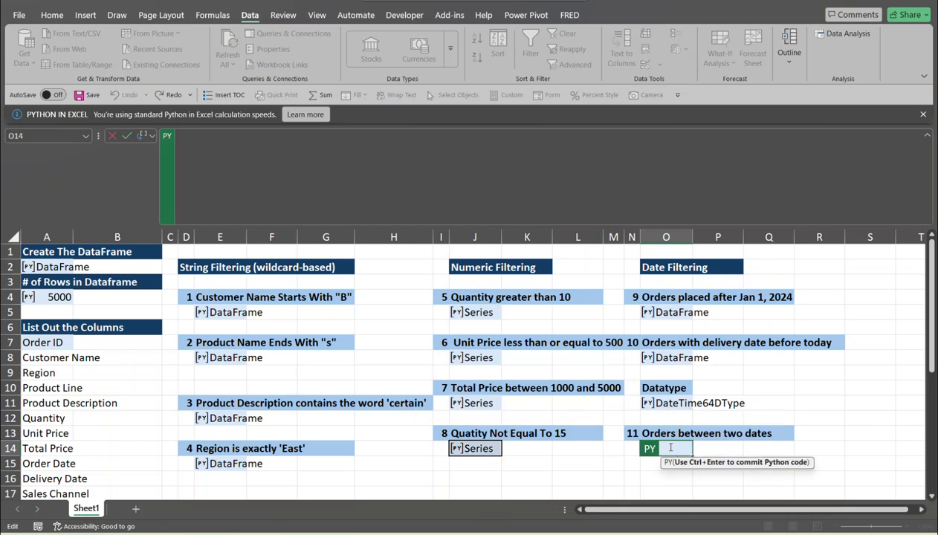
pyautogui.write('df[df')
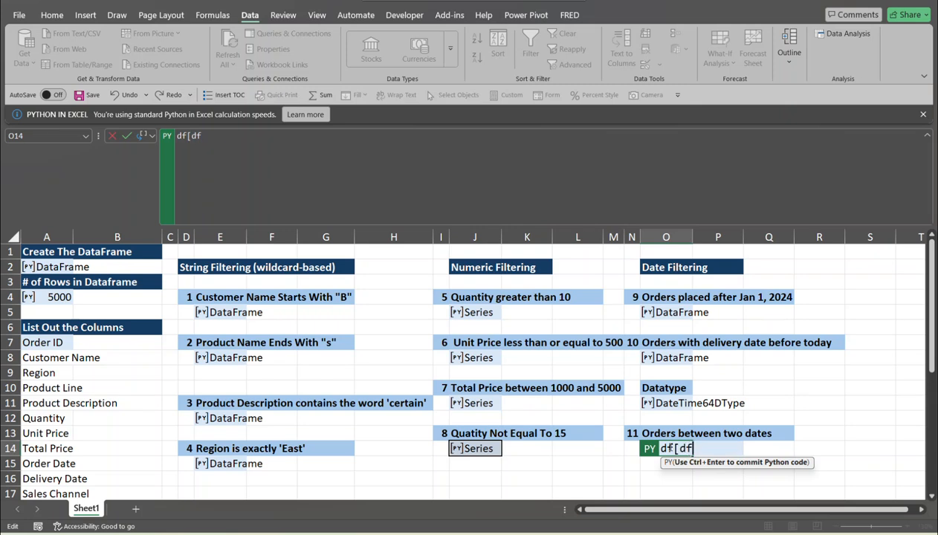
pyautogui.write('["Order Date"')
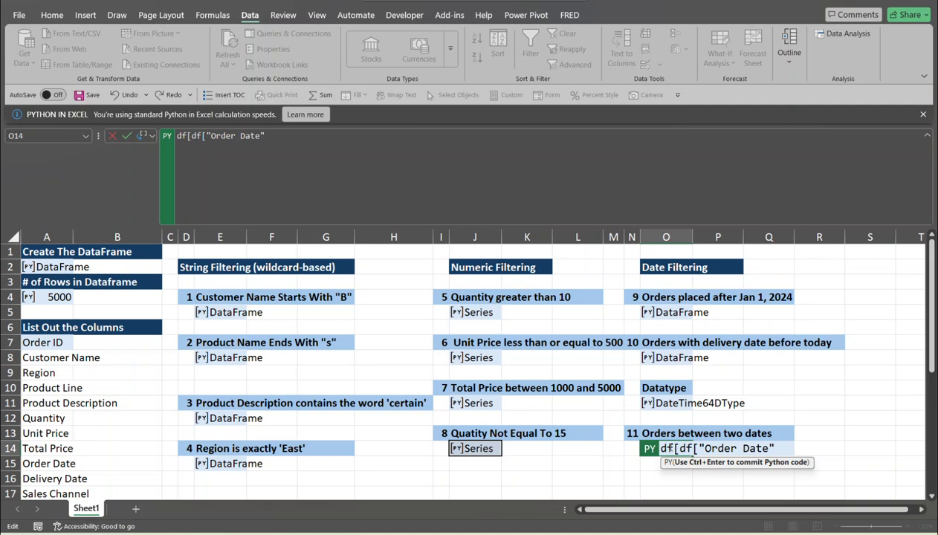
pyautogui.write('] >=')
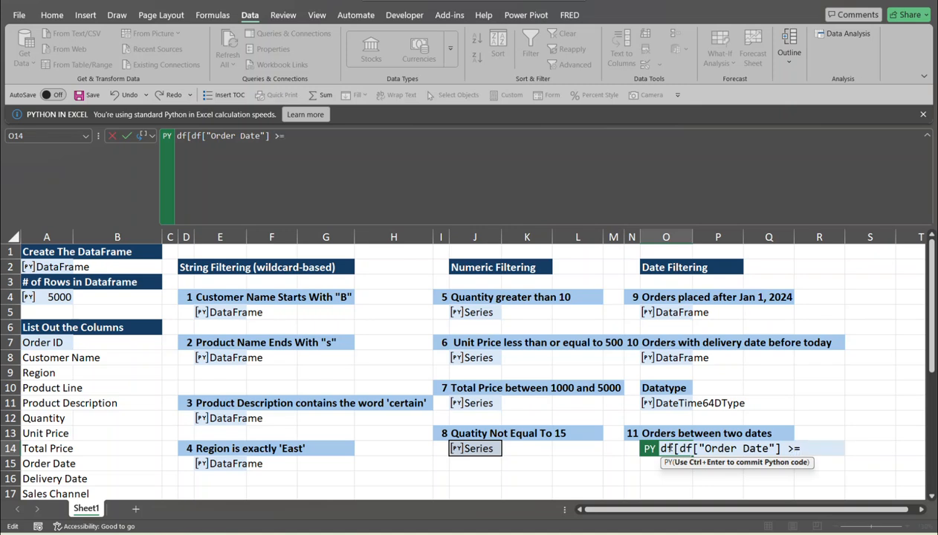
pyautogui.write(' "2023-06-01')
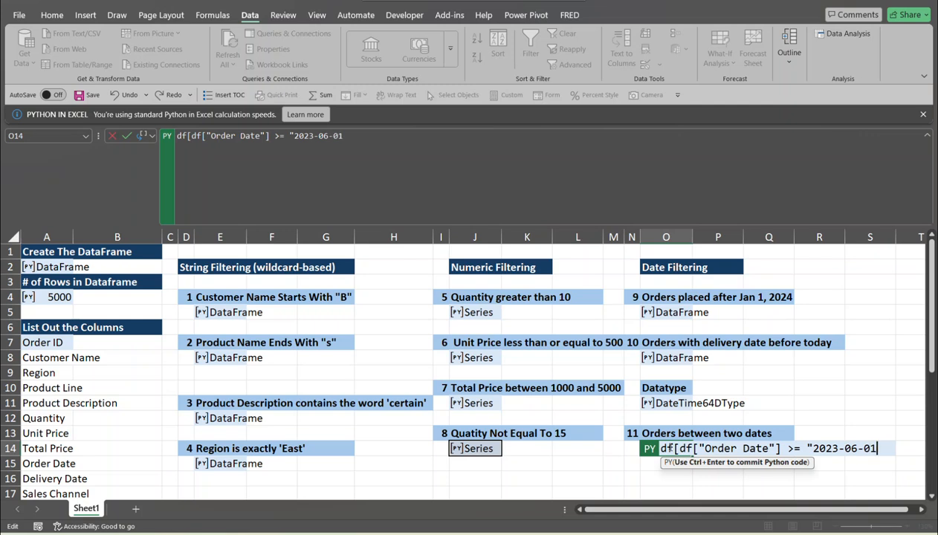
pyautogui.write(' ")')
pyautogui.click(677, 450)
pyautogui.write('(')
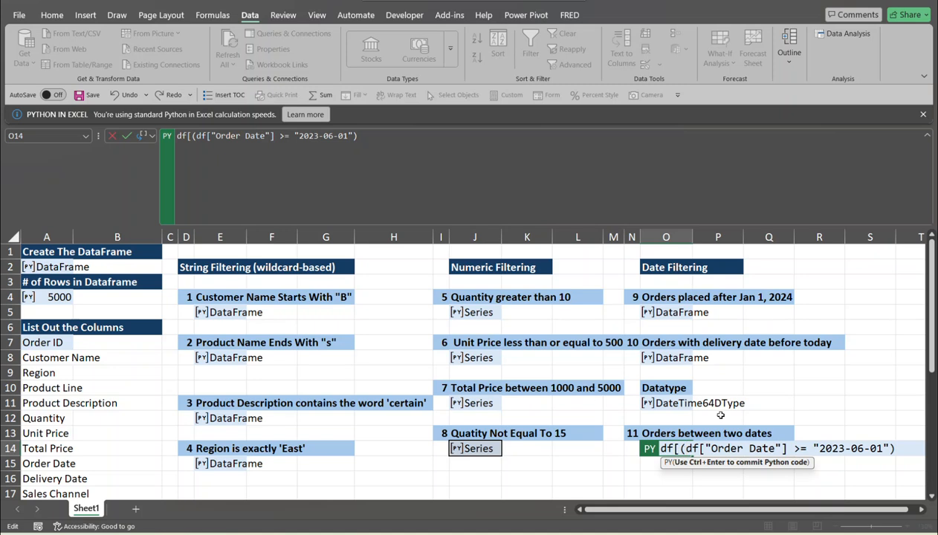
# - Add the second condition & (df["Order Date"] <= "2023-12-31") to the O14 filter, close the bracket and commit the code
pyautogui.click(901, 449)
pyautogui.write('& (df["')
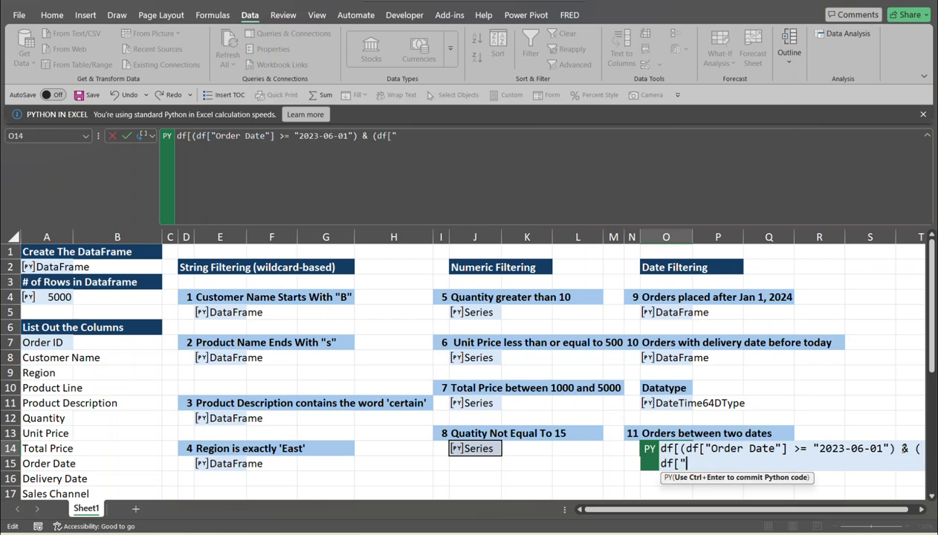
pyautogui.press('BackSpace')
pyautogui.write('"Order Date"')
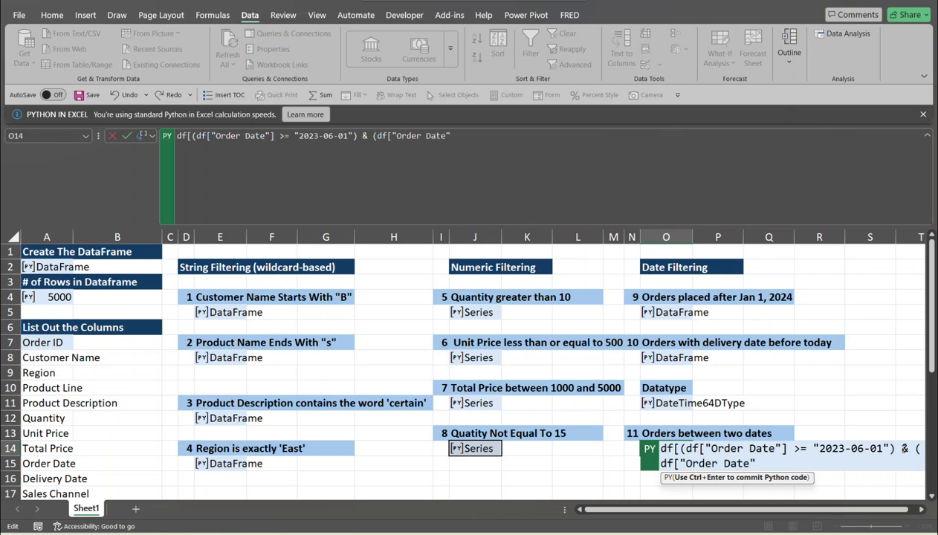
pyautogui.write('] <= "2023-12-31"')
pyautogui.press('BackSpace')
pyautogui.write(')')
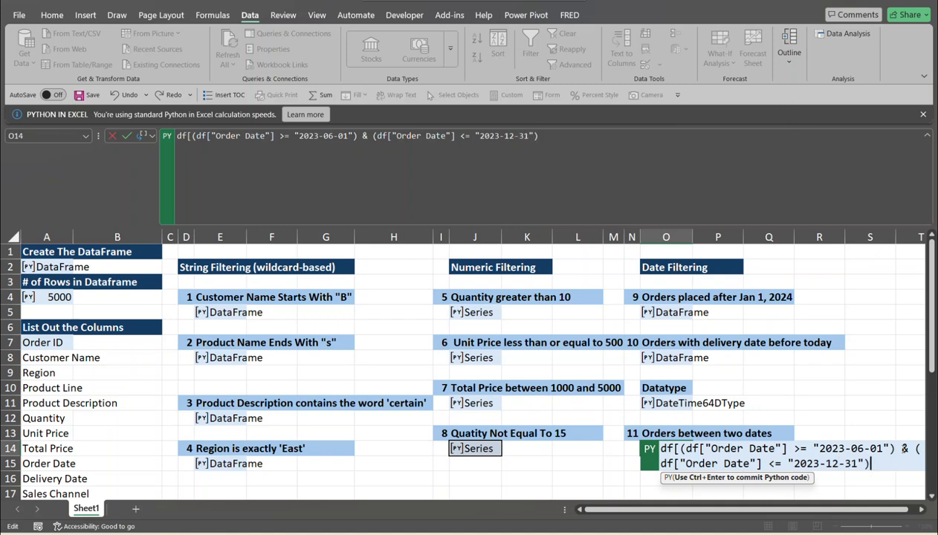
pyautogui.write(']')
pyautogui.hotkey('ctrl', 'Return')
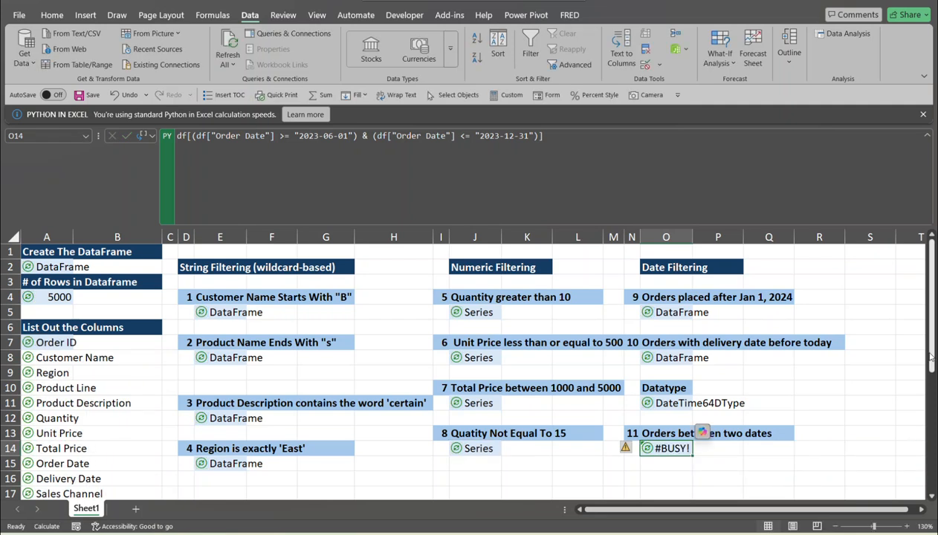
# - Examine the filtered DataFrame's dimensions and further columns in the data card of O14, and close the card
pyautogui.click(648, 451)
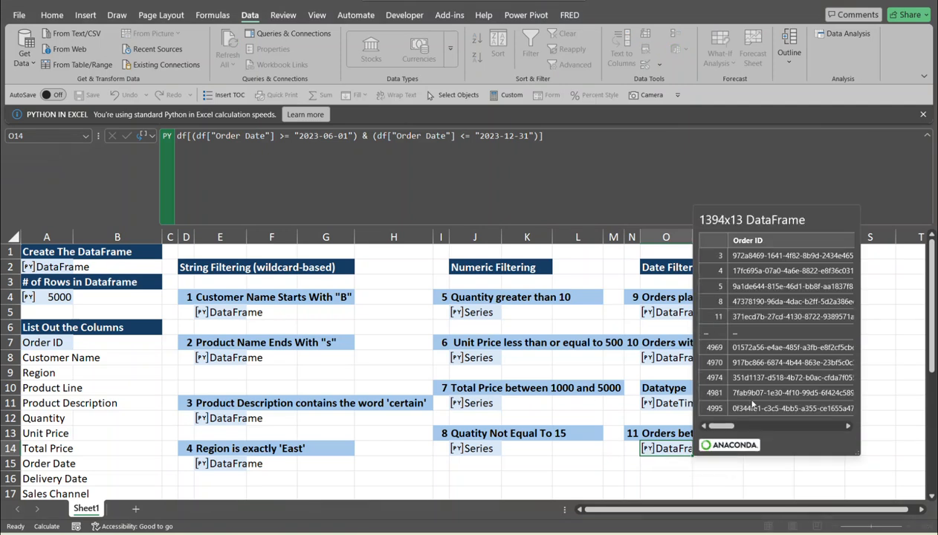
pyautogui.moveTo(713, 427); pyautogui.dragTo(802, 428)
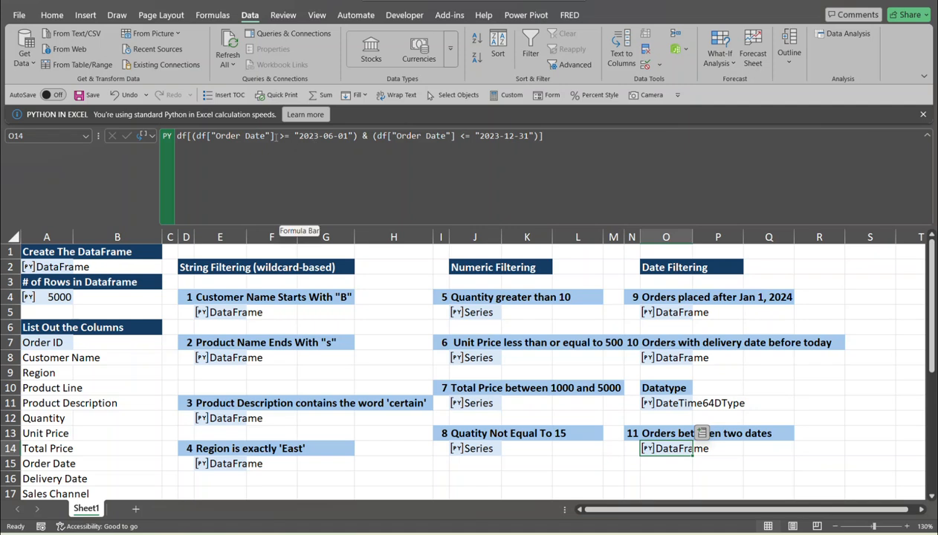
pyautogui.click(778, 463)
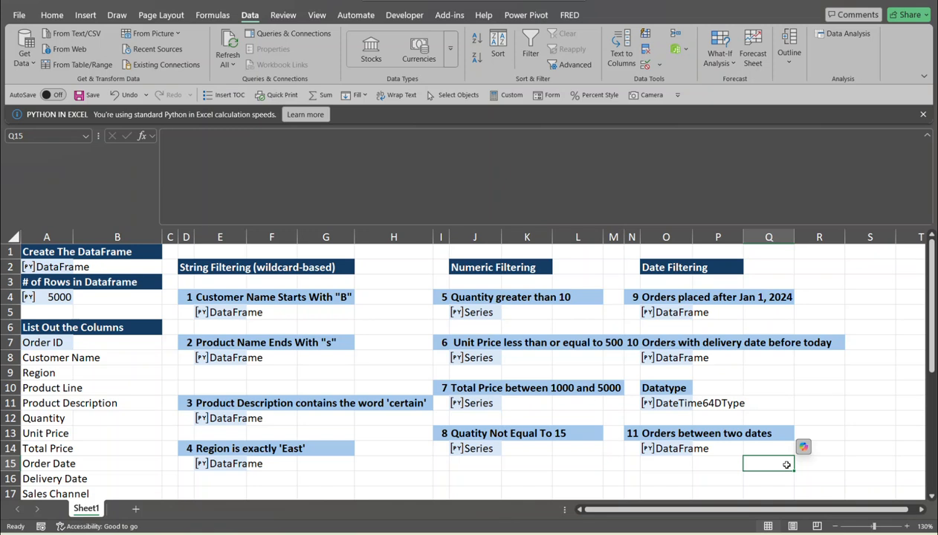